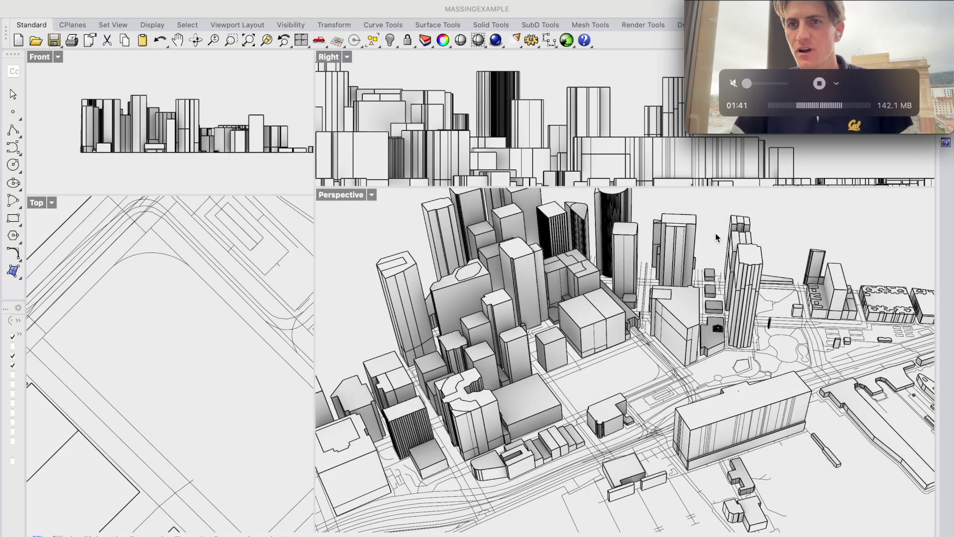
Step: Trace an open polyline around the vacant block in the plan view, with an inward notch beside the rounded corner
right_click_drag(750, 226, 664, 314)
scroll(663, 314, "up", 5)
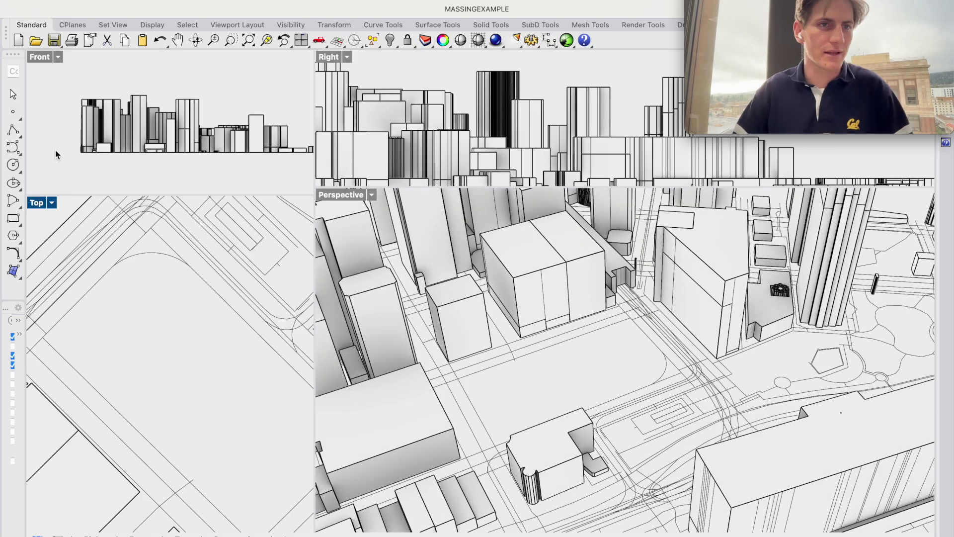
left_click(11, 139)
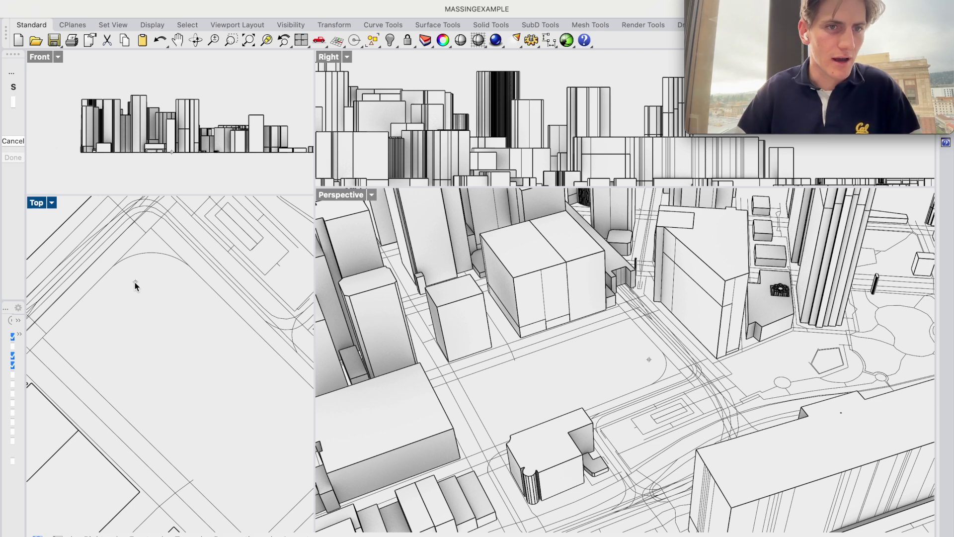
left_click(112, 266)
left_click(40, 341)
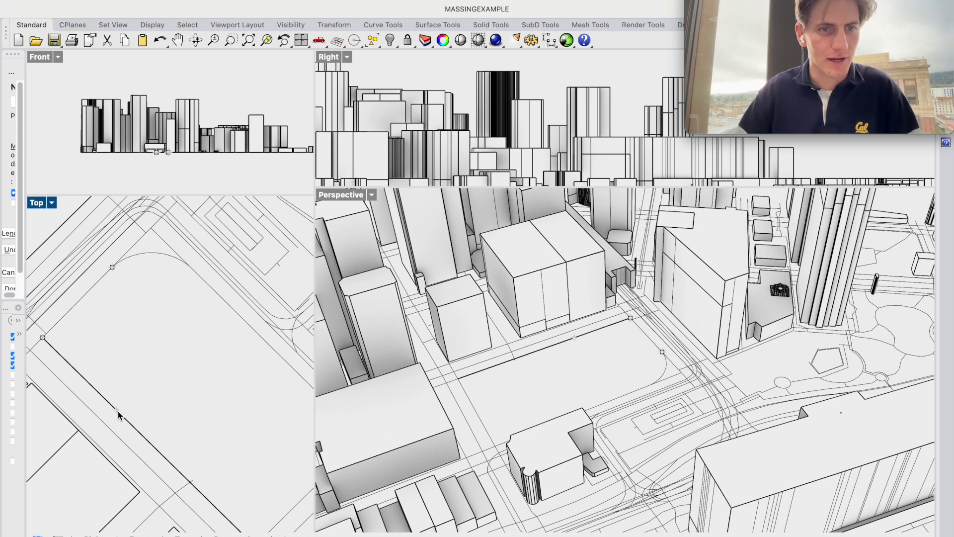
left_click(131, 394)
scroll(131, 394, "down", 3)
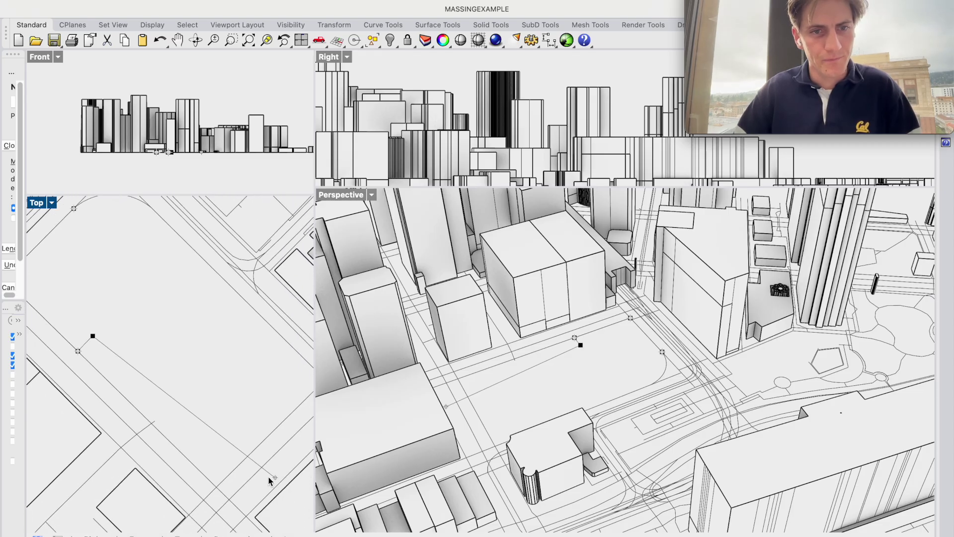
left_click(229, 472)
scroll(224, 472, "right", 3)
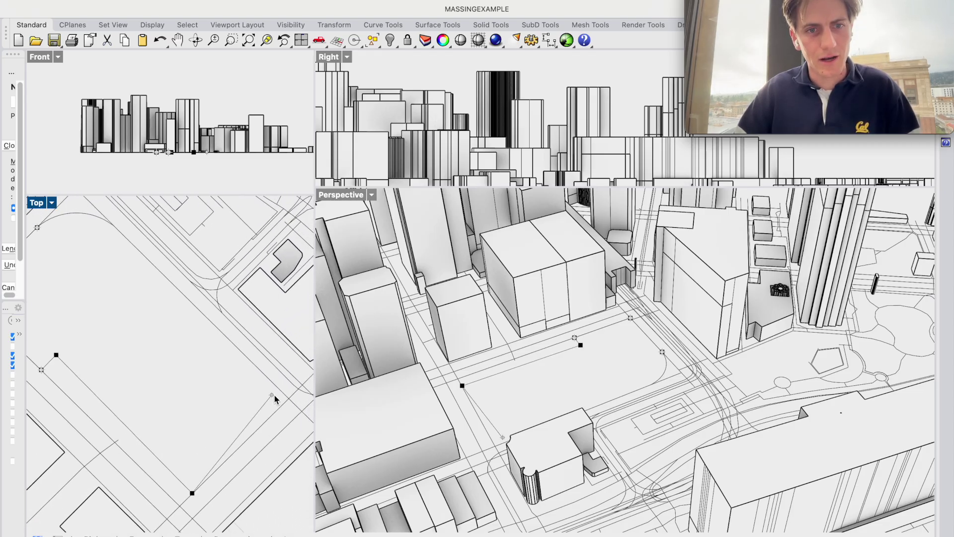
left_click(288, 399)
left_click(152, 264)
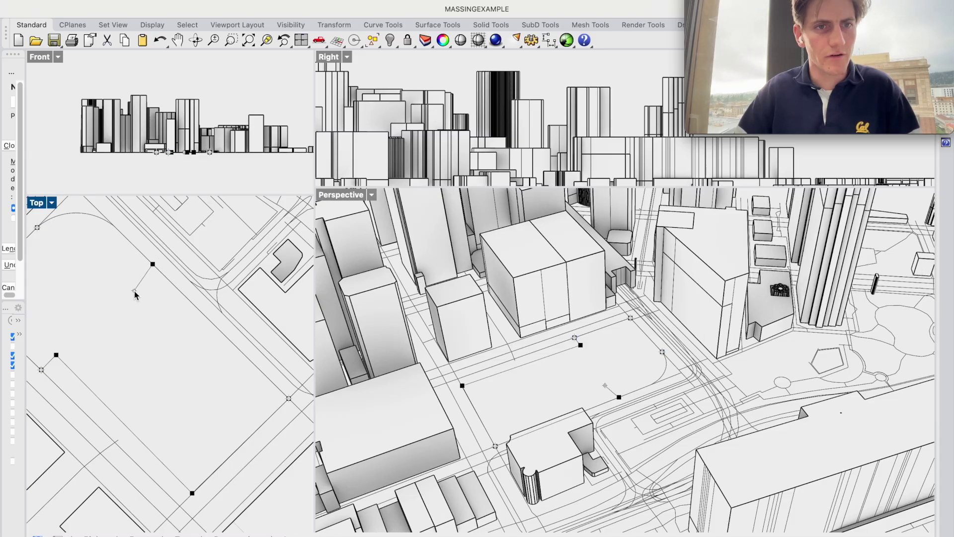
left_click(103, 265)
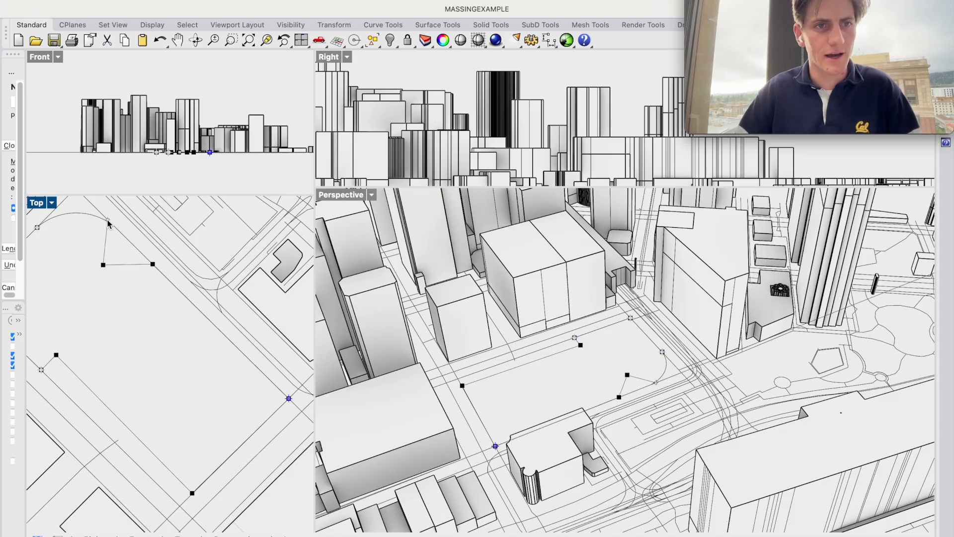
left_click(112, 225)
key("Return")
Step: Join the traced polyline with the existing arc at the block's rounded corner and open Grasshopper
left_click(110, 245)
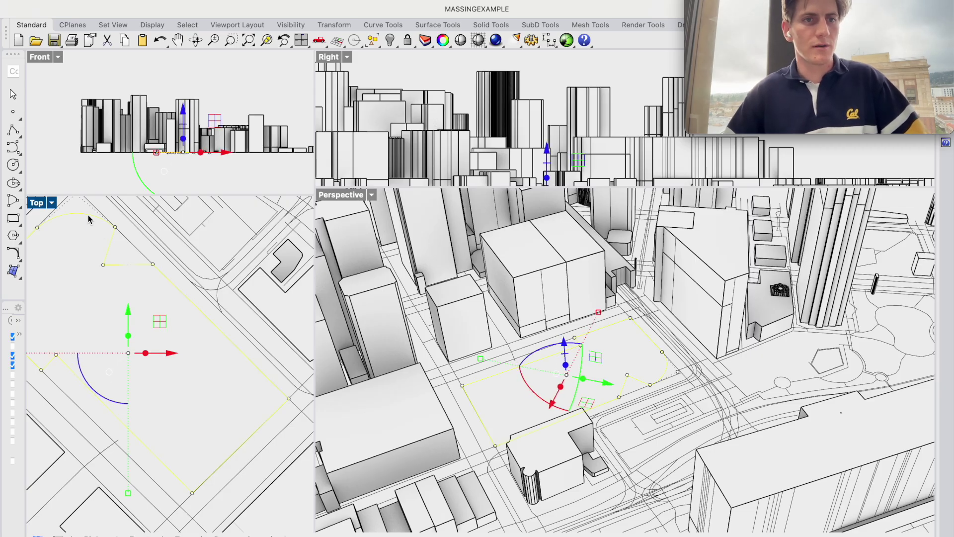
key("super+j")
type("gr")
key("Return")
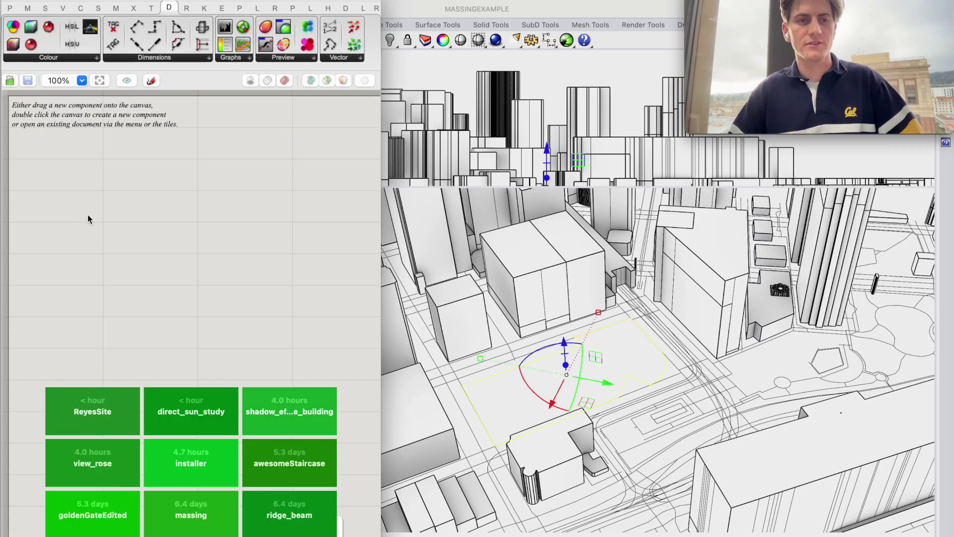
Step: Add a Curve parameter to the canvas and set it to reference the joined site outline
double_click(49, 199)
type("curv")
key("Return")
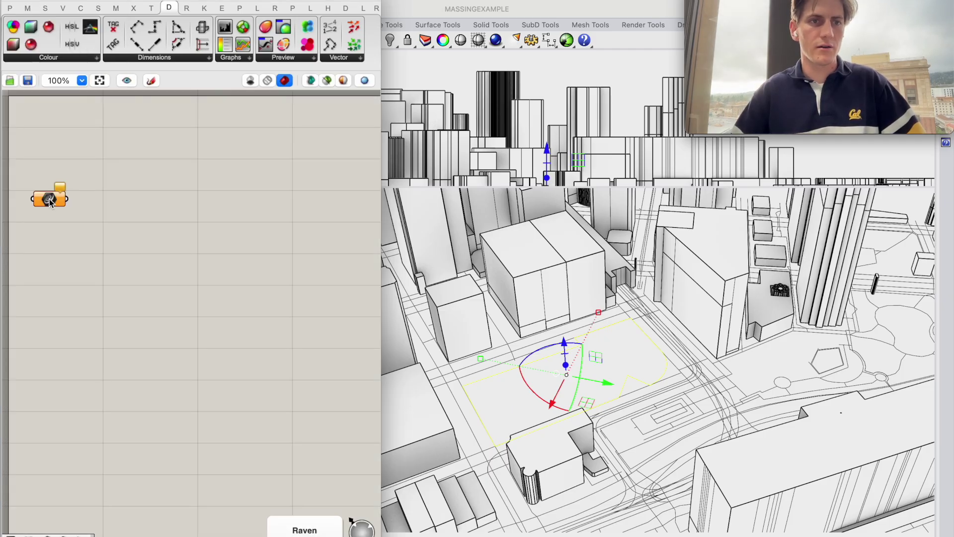
right_click(50, 200)
left_click(130, 381)
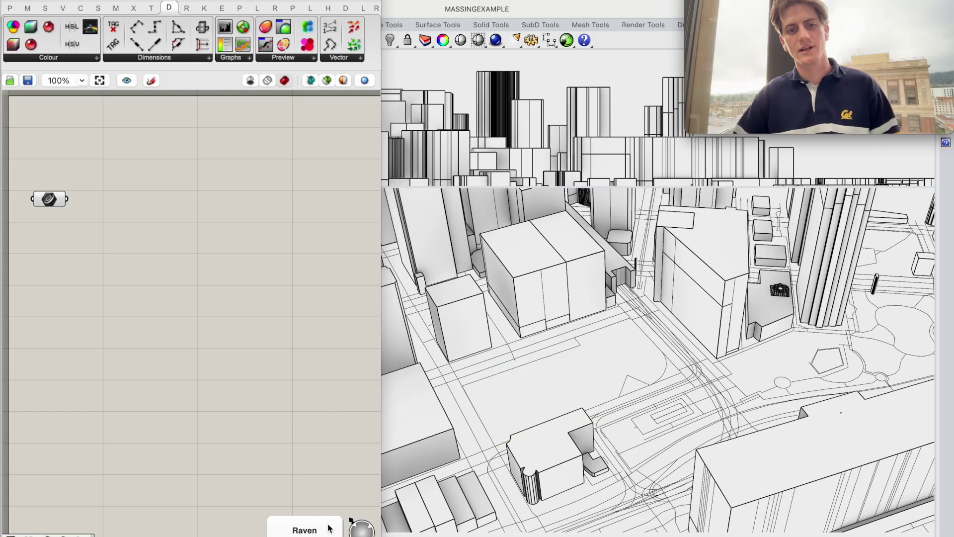
Step: Open the Raven chat and send the prompt "please create a 45 story massing at this curve"
left_click(311, 527)
left_click(415, 512)
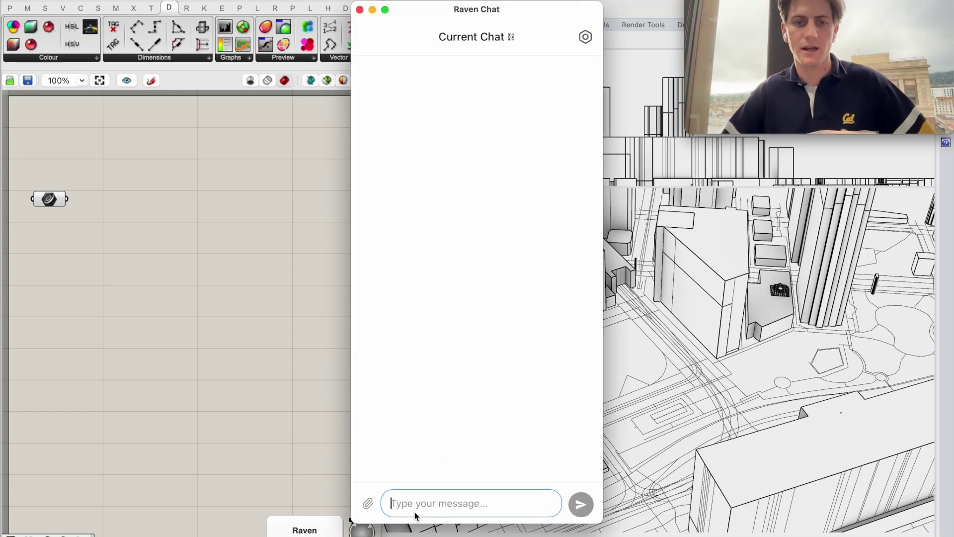
type("please ")
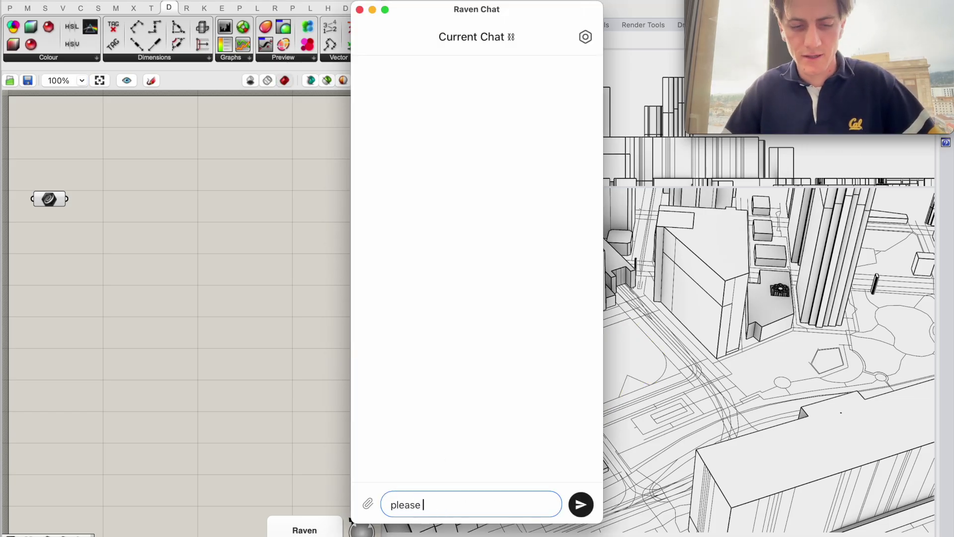
type("create a 45 story massing a")
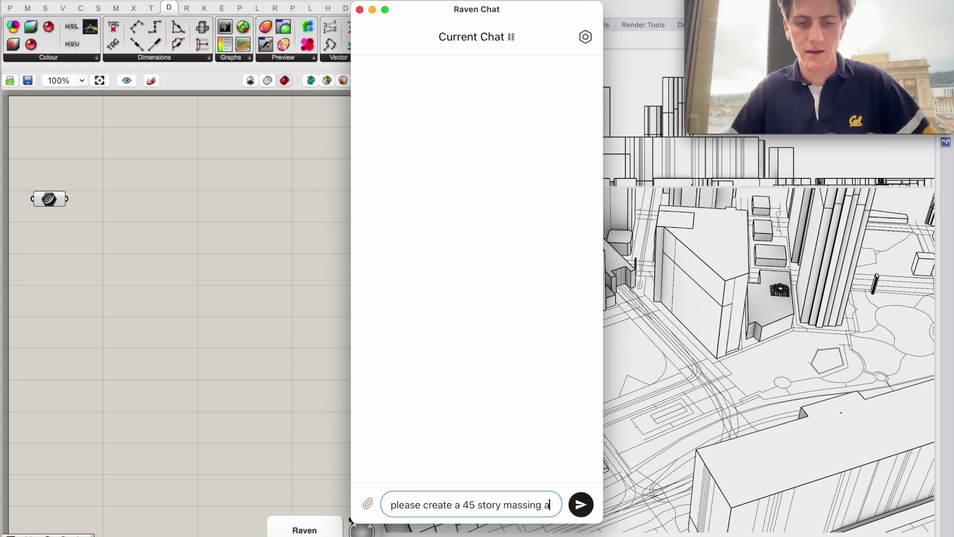
type("t this curve")
key("Return")
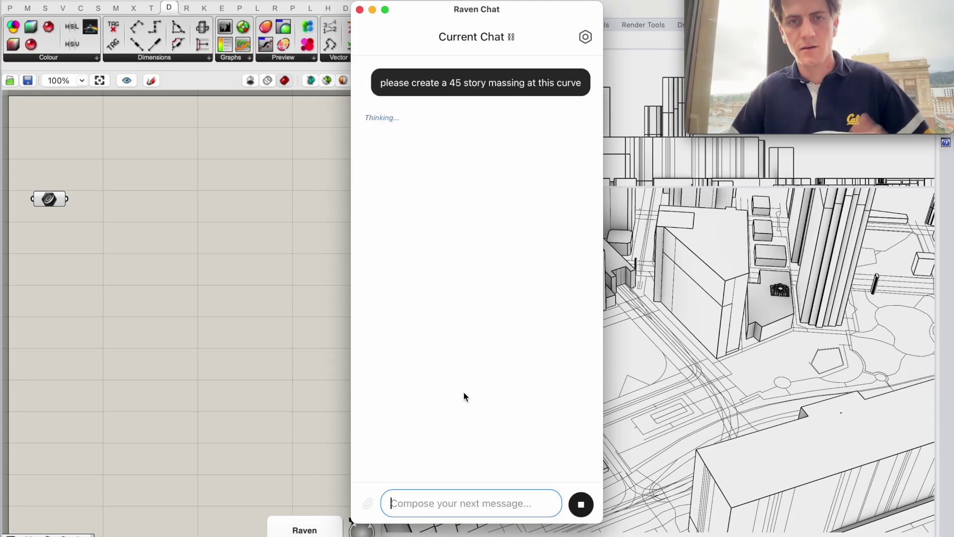
Step: Move the Raven chat window off the model and inspect the site outline from several angles
left_click_drag(600, 11, 347, 167)
left_click(579, 373)
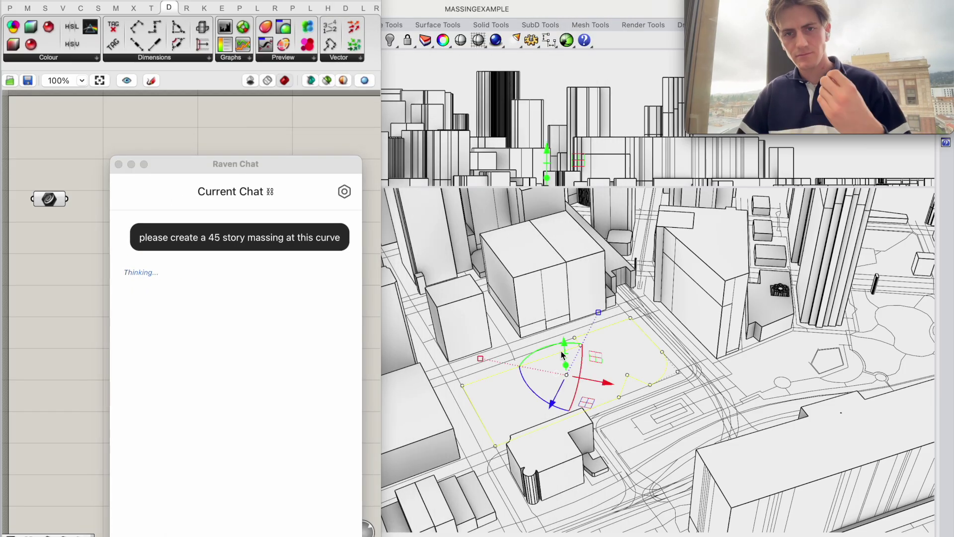
scroll(655, 353, "left", 10)
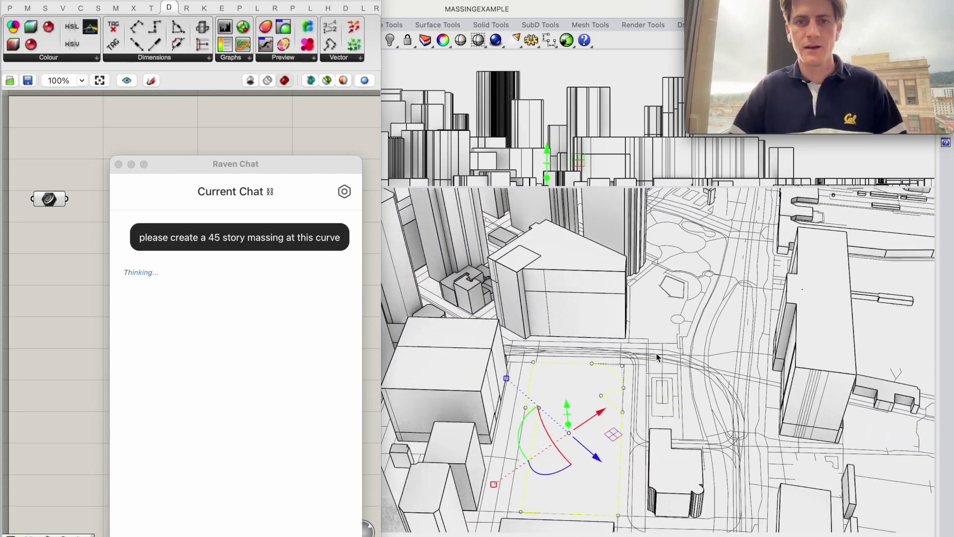
scroll(656, 356, "up", 1)
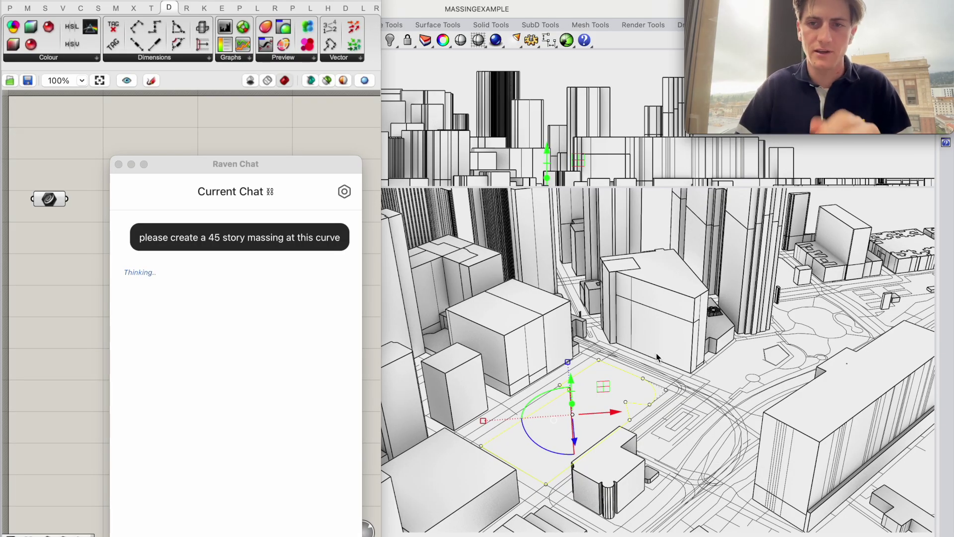
scroll(720, 375, "down", 5)
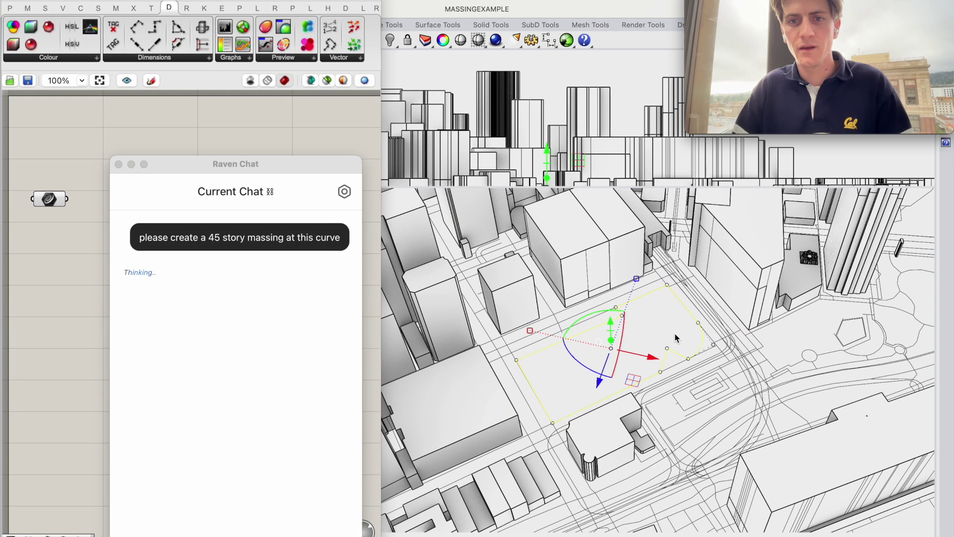
left_click(656, 331)
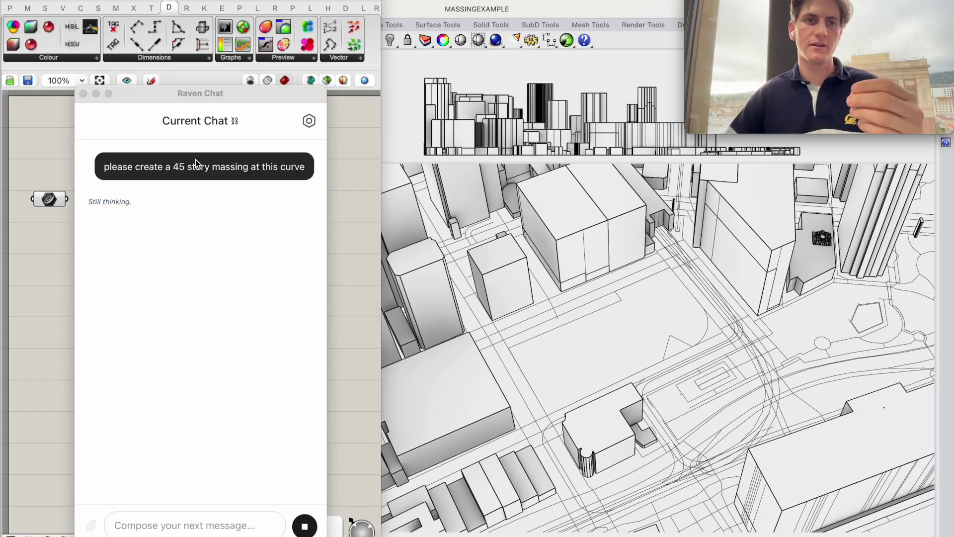
left_click_drag(201, 105, 267, 111)
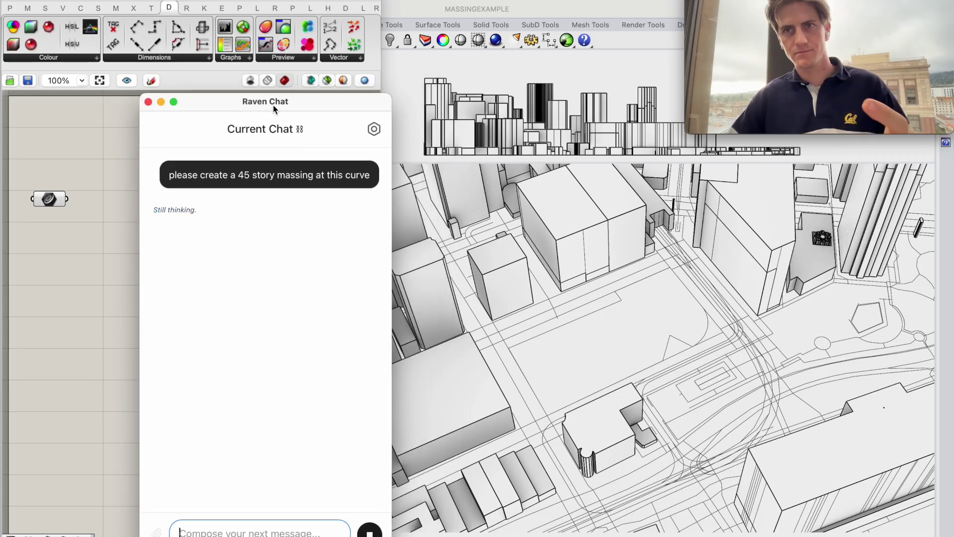
left_click(75, 247)
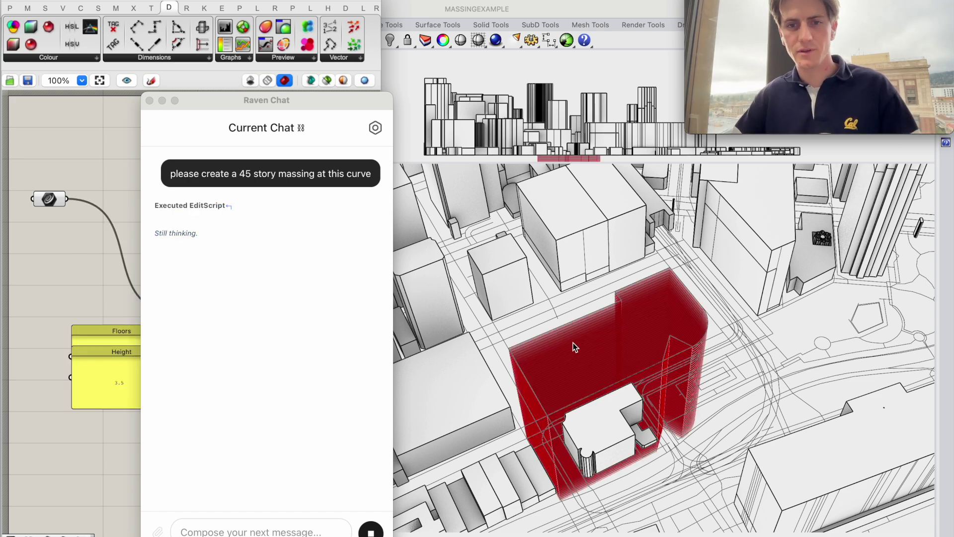
Step: Examine the generated massing among the surrounding buildings from different angles
left_click(610, 312)
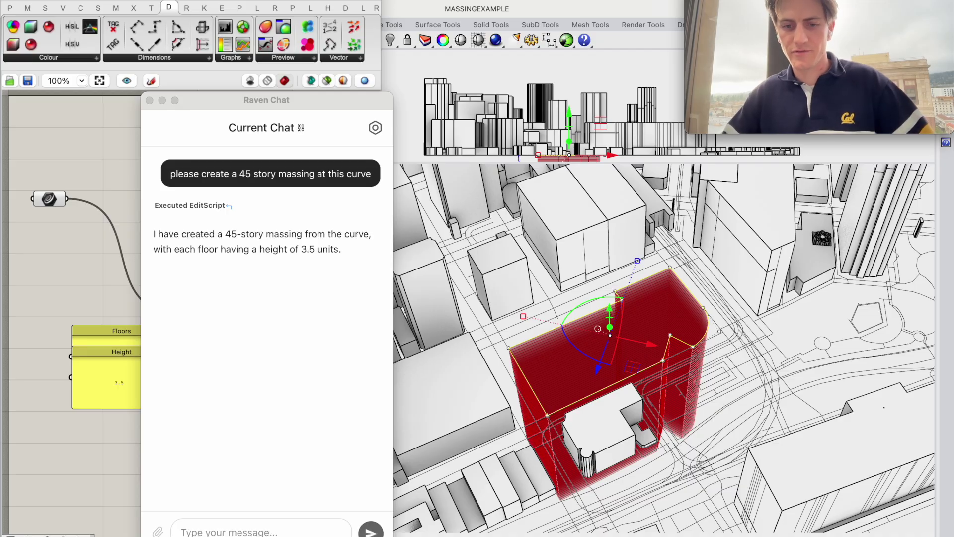
scroll(712, 337, "down", 2)
right_click_drag(712, 337, 531, 270)
left_click(475, 210)
right_click_drag(774, 339, 419, 308)
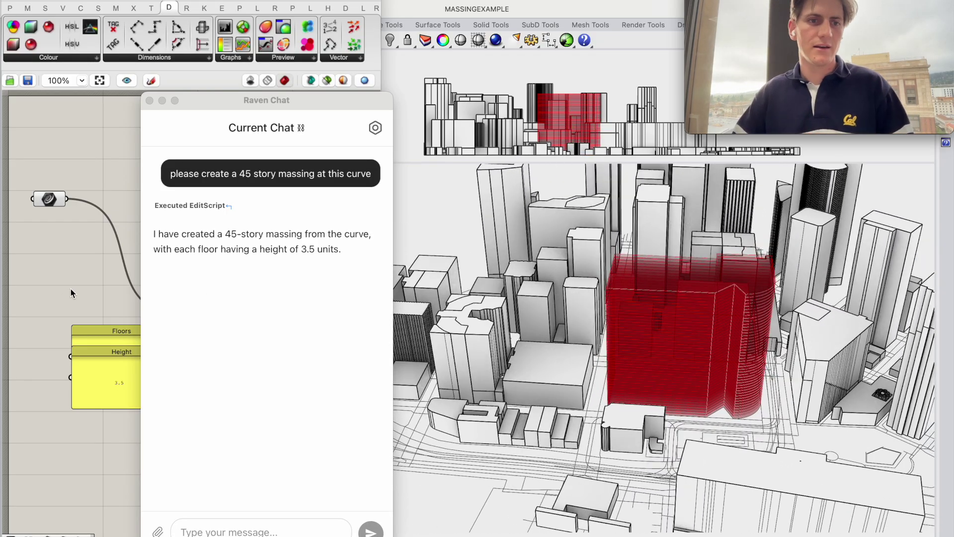
Step: Move the Floors panel up so it no longer overlaps the Height panel
scroll(71, 288, "right", 3)
scroll(27, 317, "left", 1)
left_click_drag(55, 333, 37, 283)
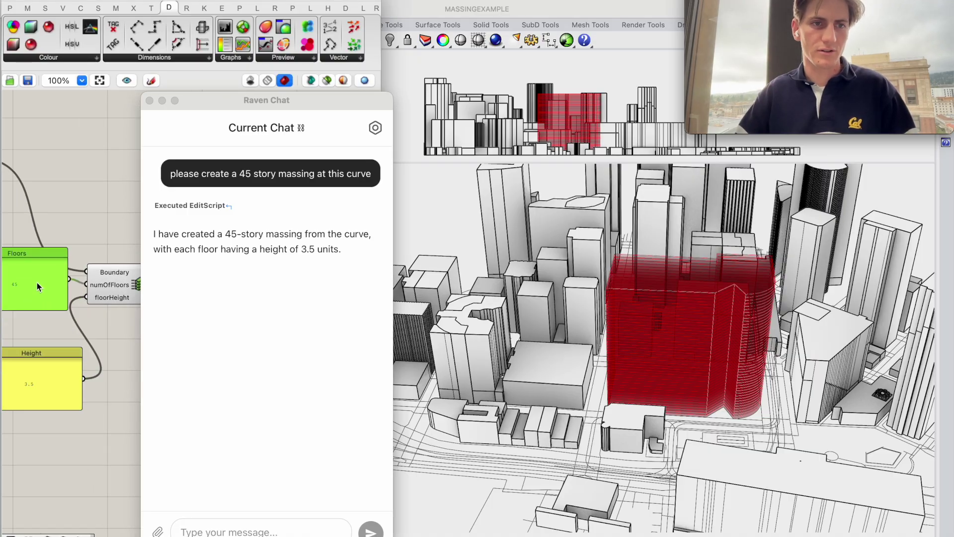
right_click_drag(37, 286, 105, 297)
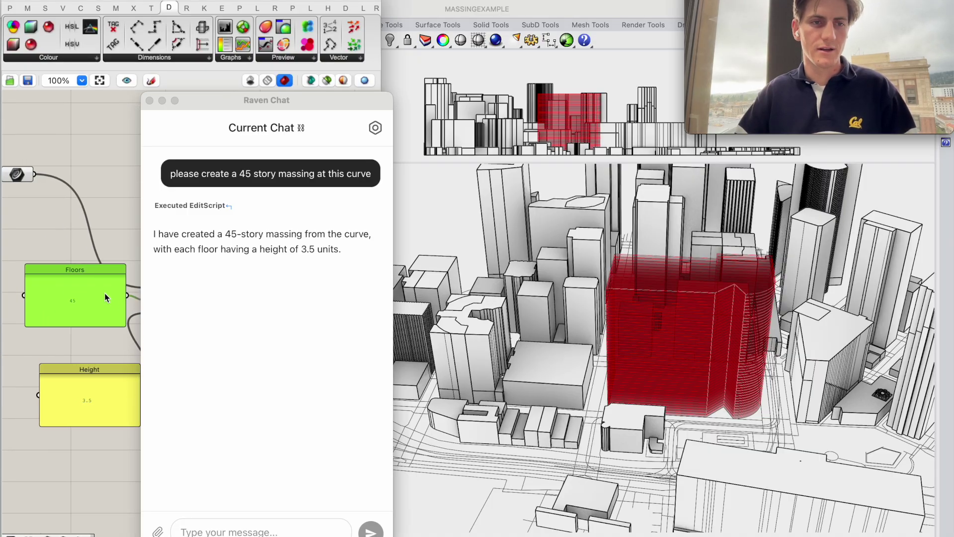
Step: Set the massing's Floors value to 50
double_click(78, 304)
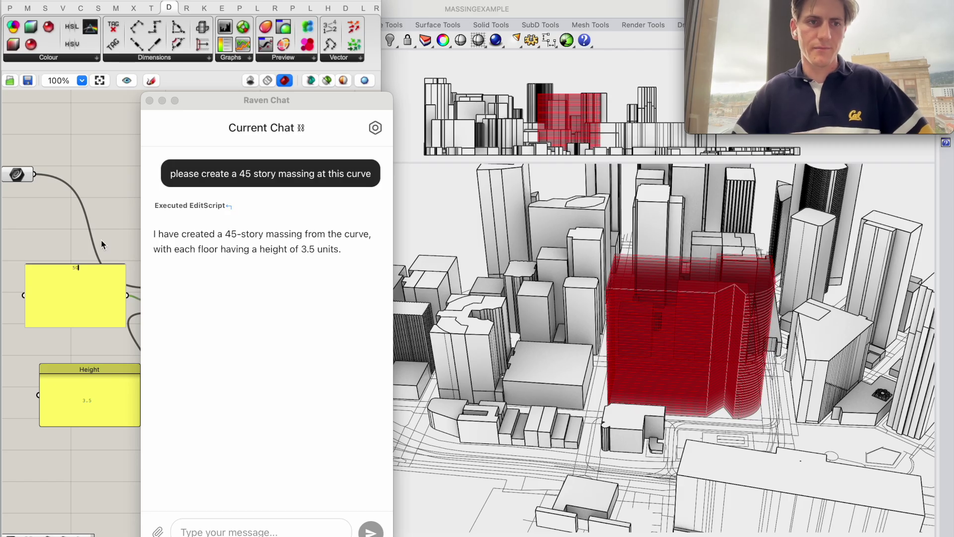
type("50")
left_click(101, 244)
Step: Set the massing's Floors value to 35
double_click(80, 317)
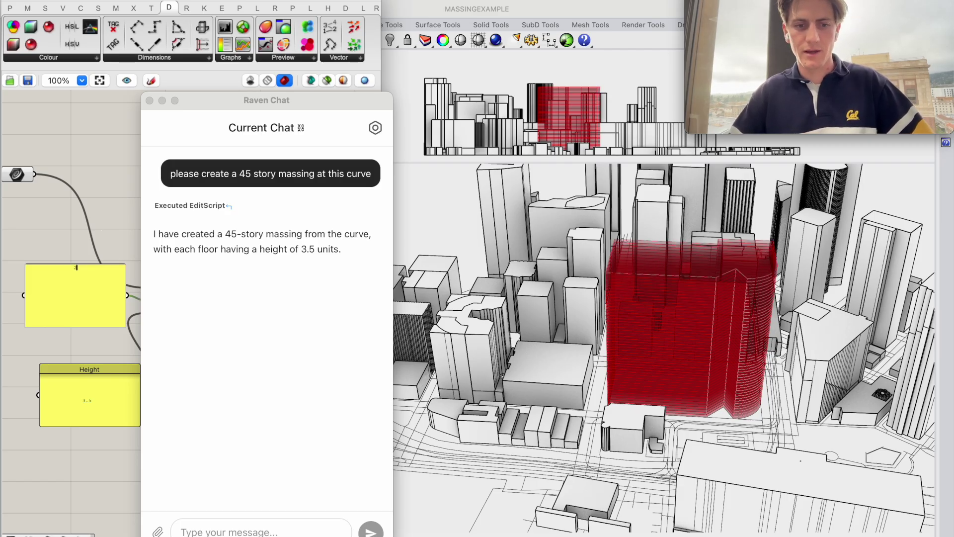
left_click(114, 213)
right_click_drag(752, 344, 750, 345)
Step: Send Raven the follow-up prompt "add a diamond shaped facade"
left_click(266, 437)
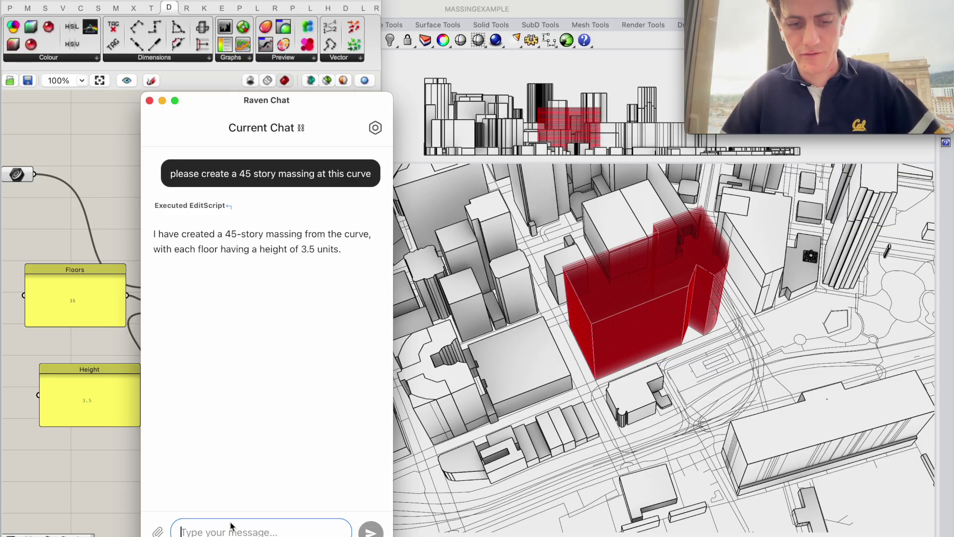
type("add ")
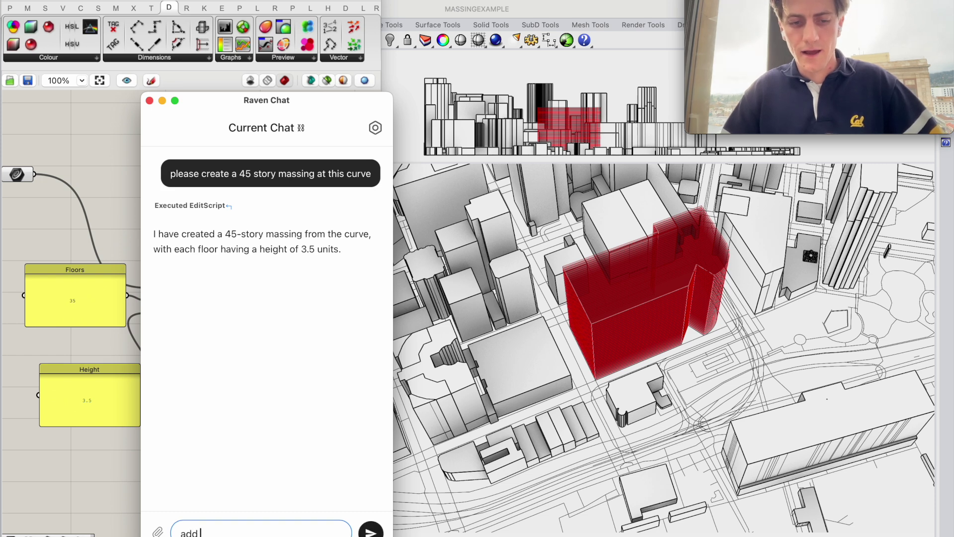
type("a diamond shaped facade")
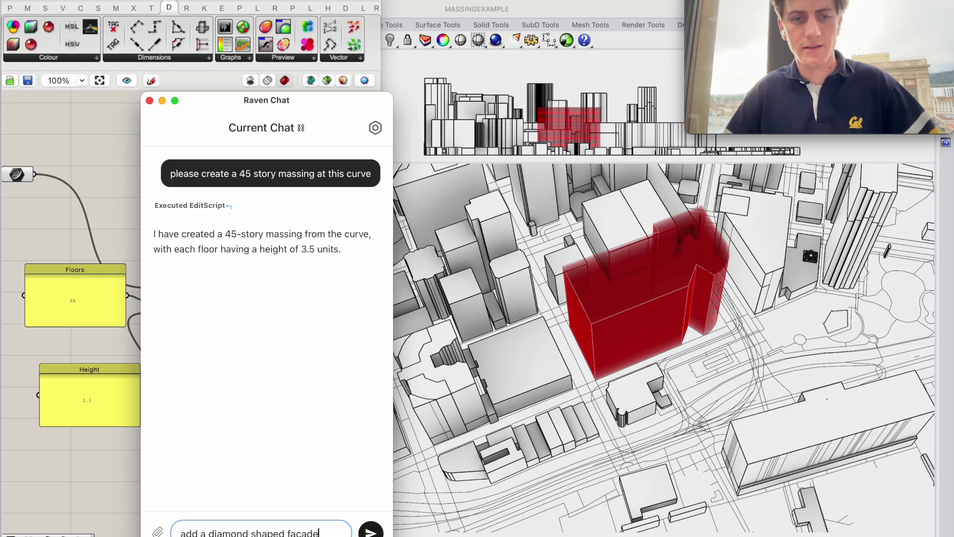
key("Return")
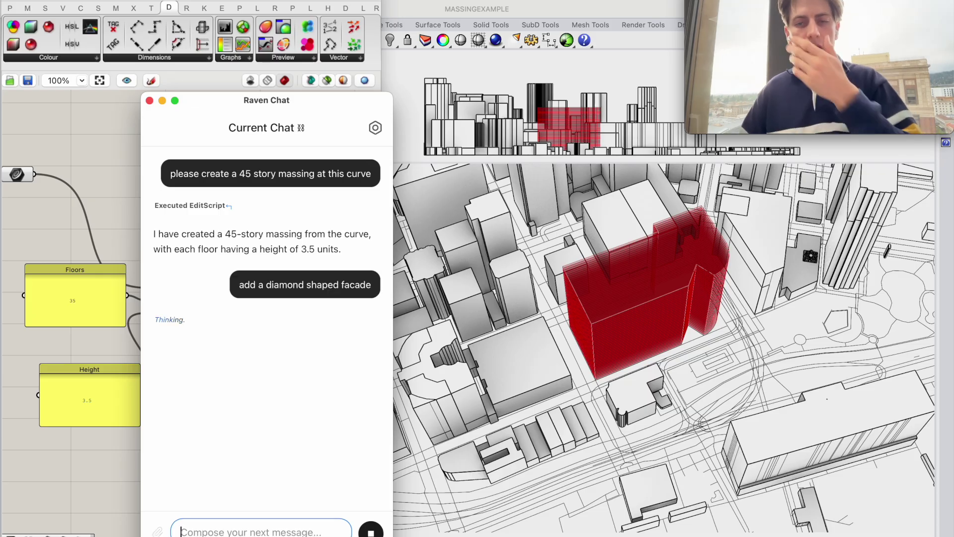
Step: Inspect the shortened massing in its city context from several viewpoints and distances
right_click_drag(418, 477, 468, 158)
left_click(453, 201)
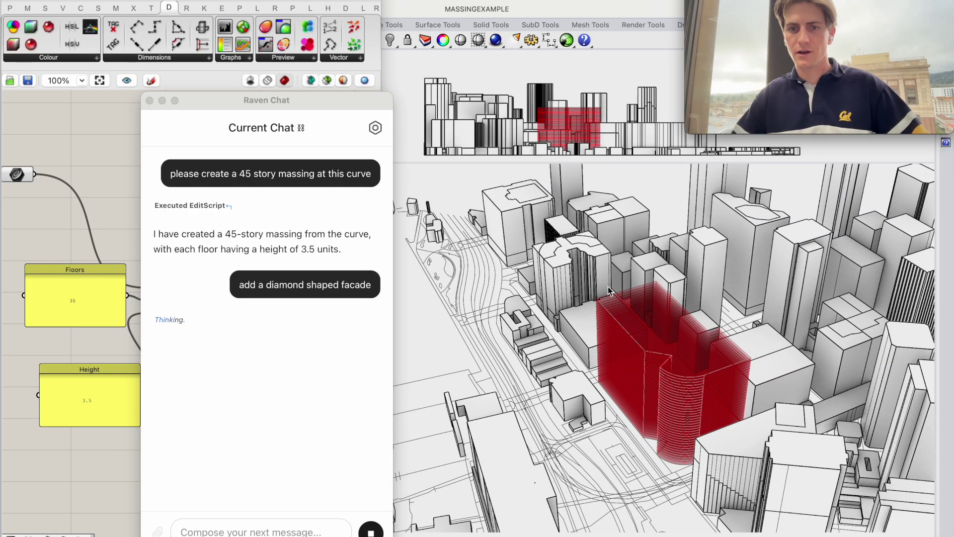
scroll(607, 286, "up", 4)
scroll(607, 286, "down", 5)
scroll(607, 287, "left", 10)
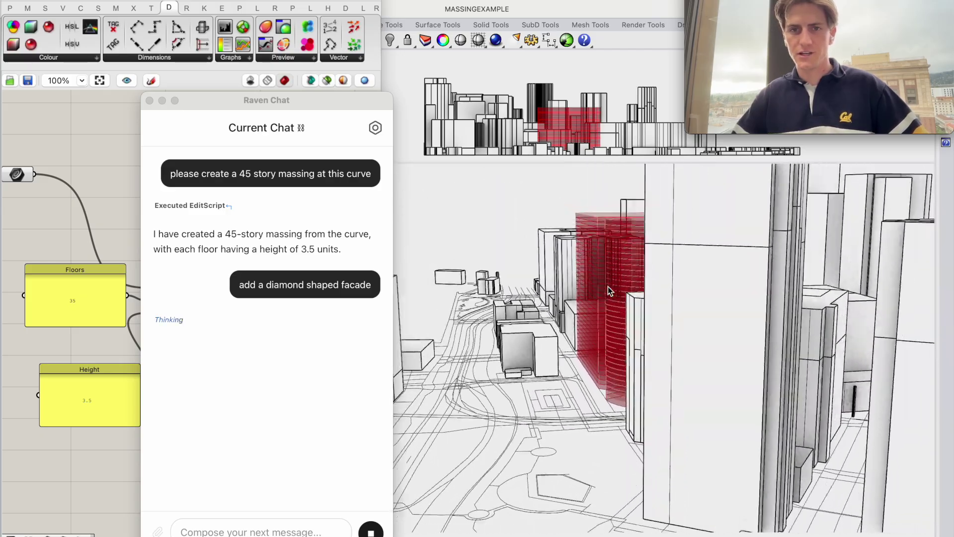
scroll(607, 286, "up", 10)
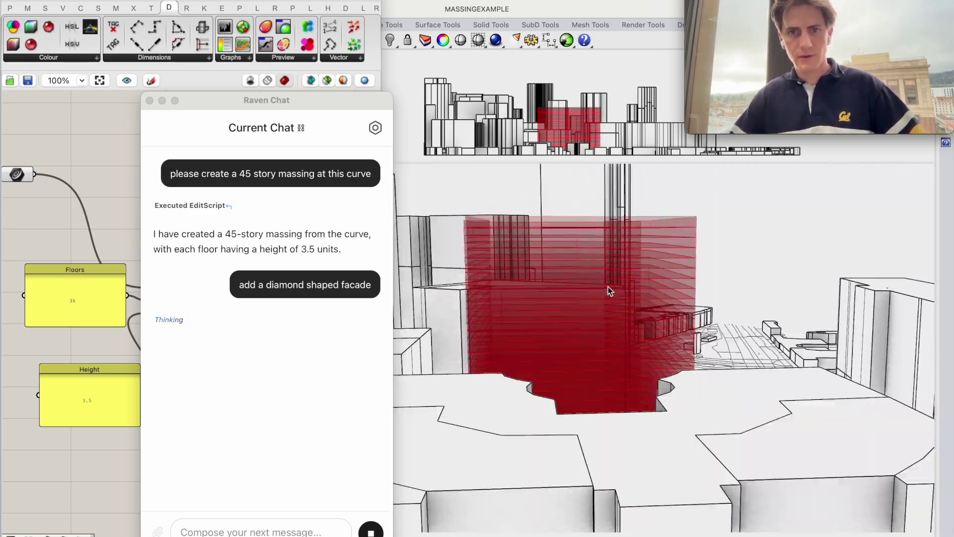
Step: Reshape the notch at the massing's rounded end by moving its inner control point on the base curve outward
scroll(607, 286, "right", 8)
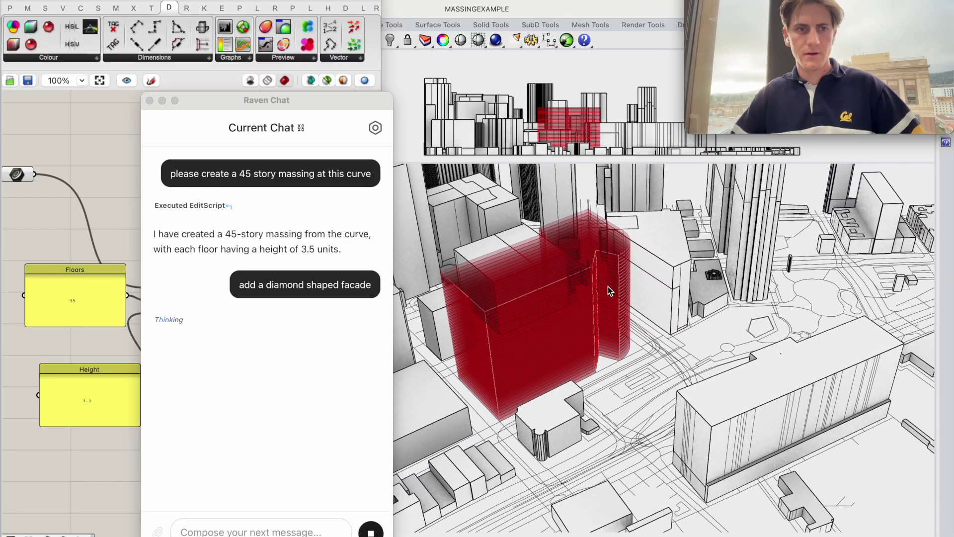
scroll(607, 286, "up", 3)
scroll(598, 312, "up", 5)
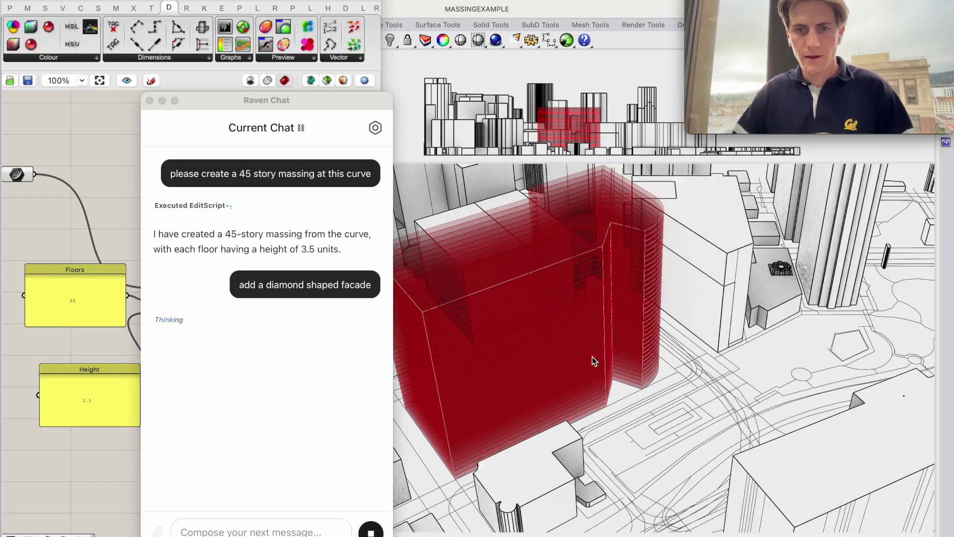
left_click(625, 397)
scroll(607, 392, "right", 2)
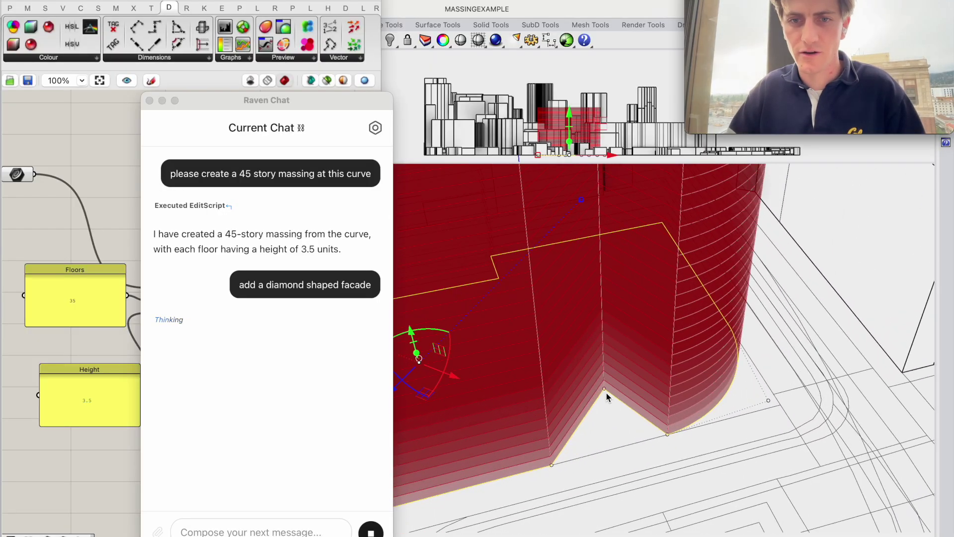
left_click(606, 392)
scroll(606, 391, "right", 8)
left_click_drag(539, 343, 575, 344)
scroll(594, 383, "right", 4)
left_click_drag(615, 396, 609, 361)
left_click_drag(570, 322, 553, 384)
scroll(554, 385, "down", 6)
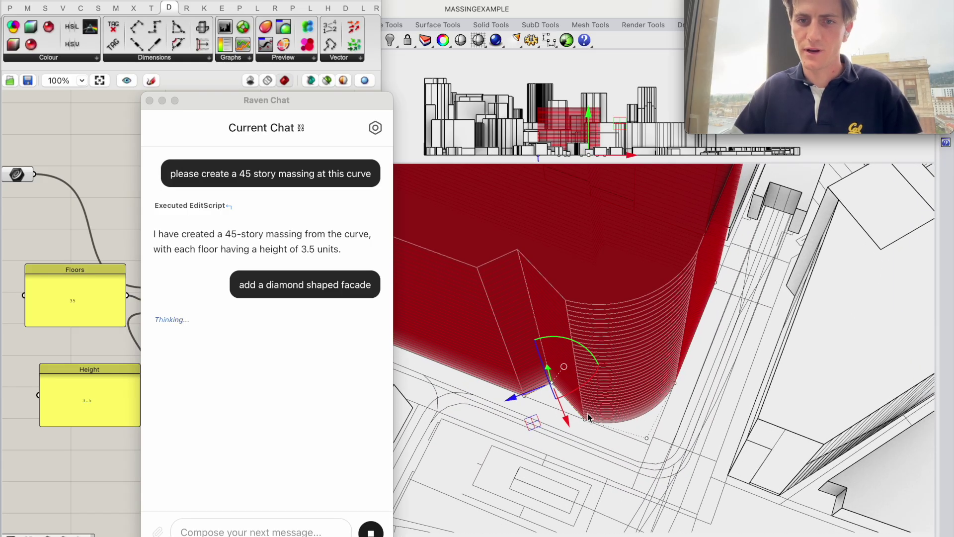
Step: Pull the control point at the opposite front corner of the massing's base curve inward
scroll(588, 409, "down", 10)
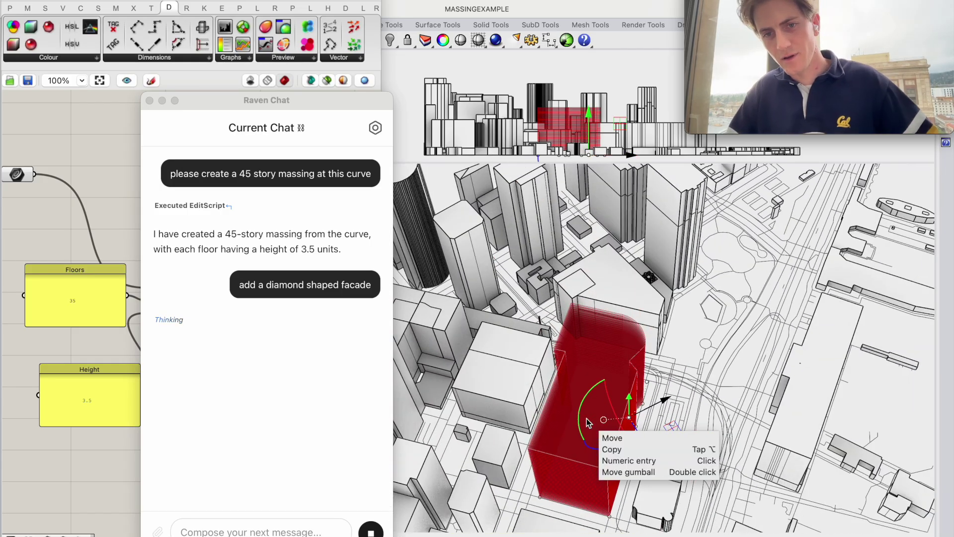
scroll(567, 446, "up", 10)
left_click(588, 471)
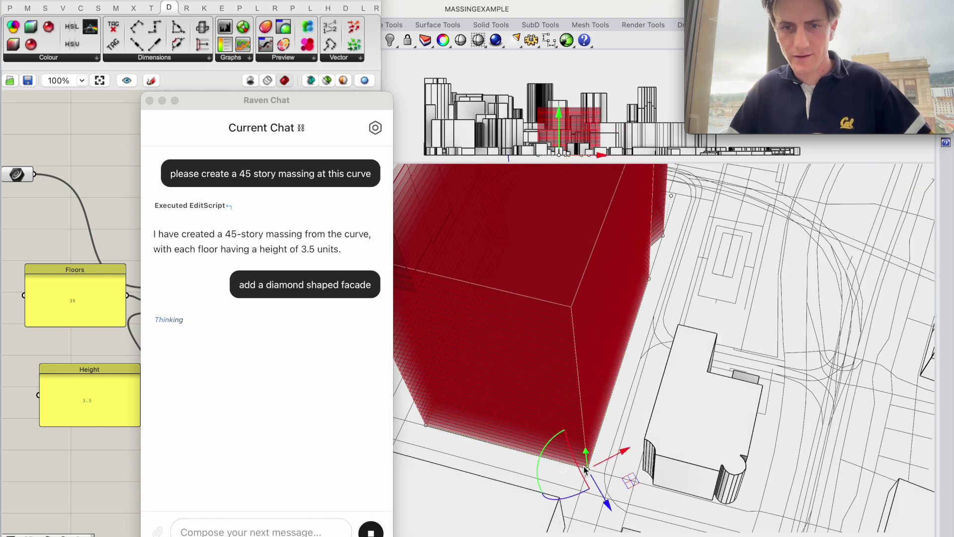
left_click_drag(605, 494, 578, 426)
scroll(579, 429, "down", 5)
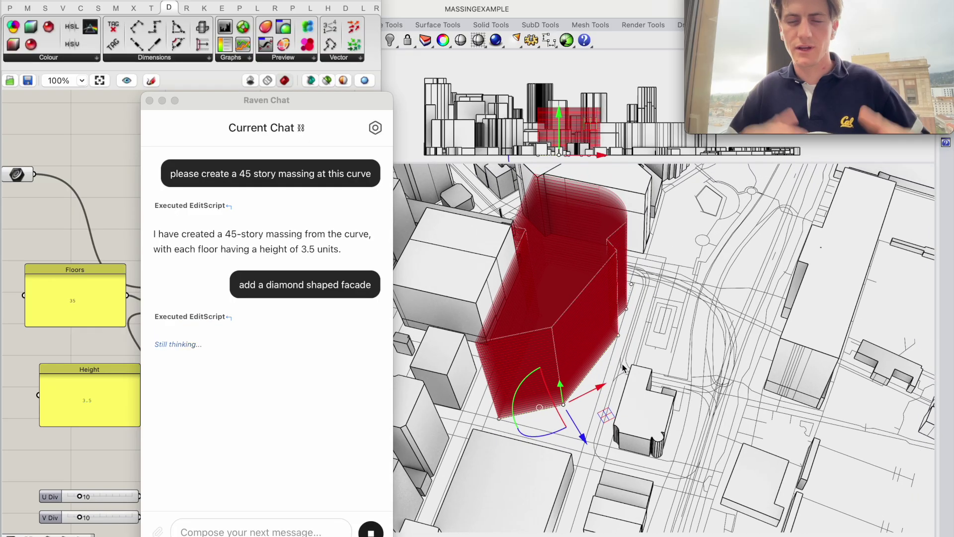
right_click_drag(597, 377, 621, 293)
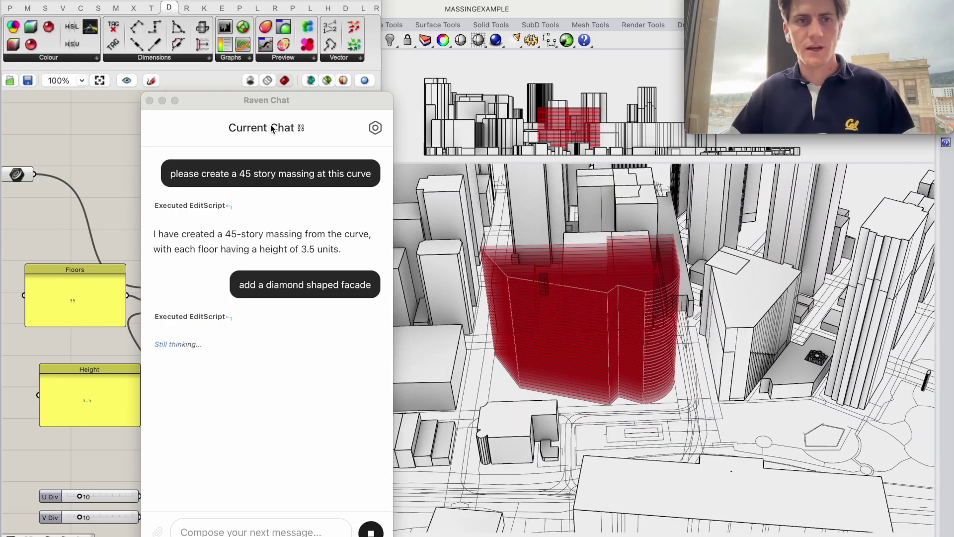
Step: Examine the generated facade script and Raven's reply, and the diamond panels on the massing from several viewpoints
left_click_drag(261, 103, 411, 138)
left_click(259, 425)
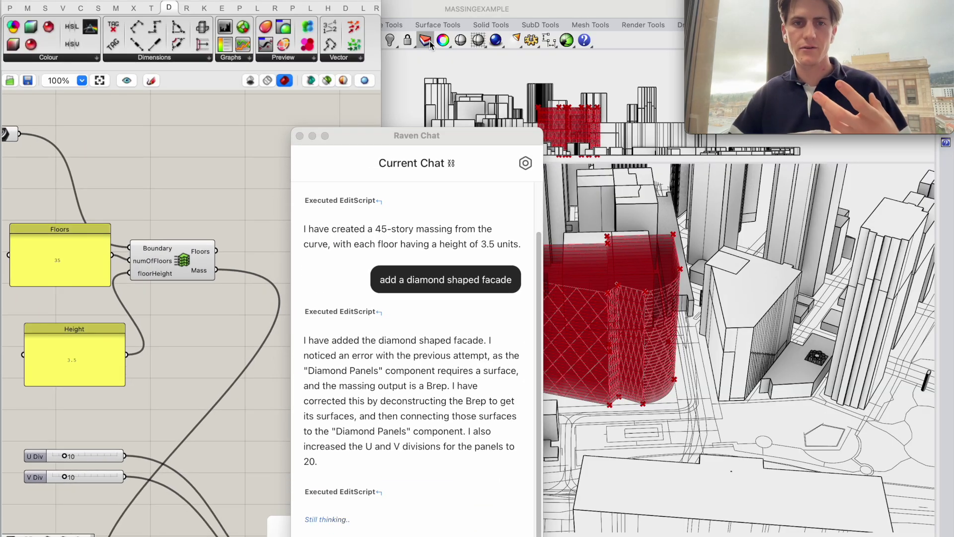
left_click_drag(413, 136, 272, 105)
left_click(520, 395)
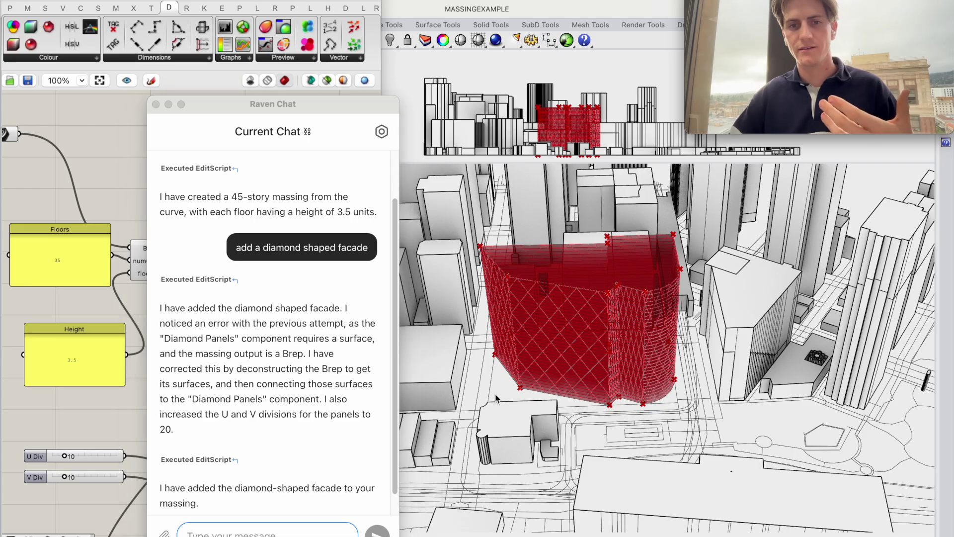
scroll(604, 335, "up", 3)
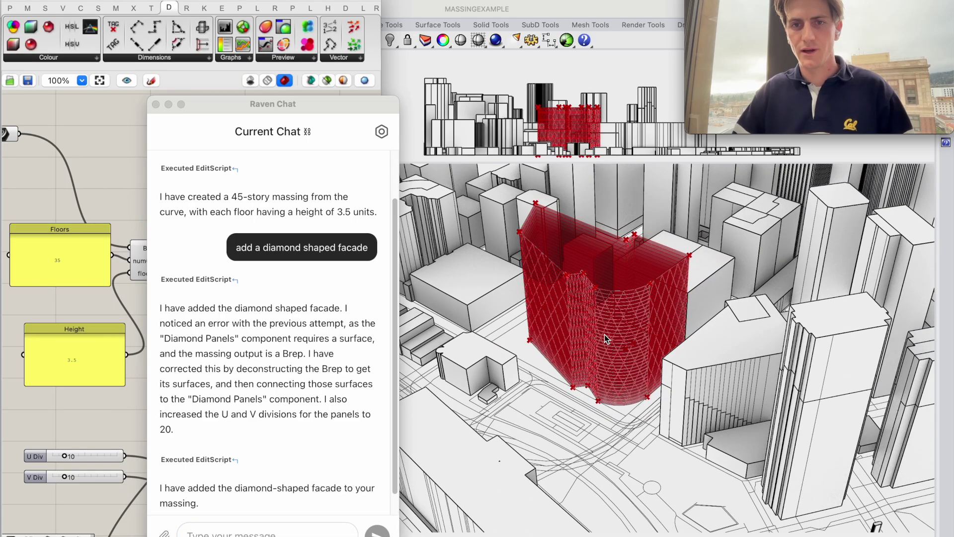
left_click(604, 334)
left_click(479, 340)
scroll(478, 338, "left", 8)
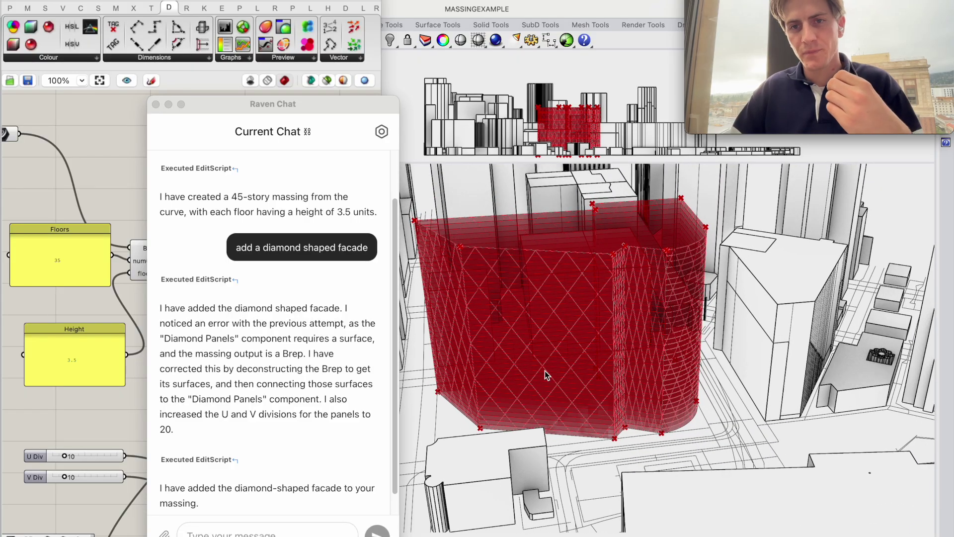
scroll(544, 370, "right", 3)
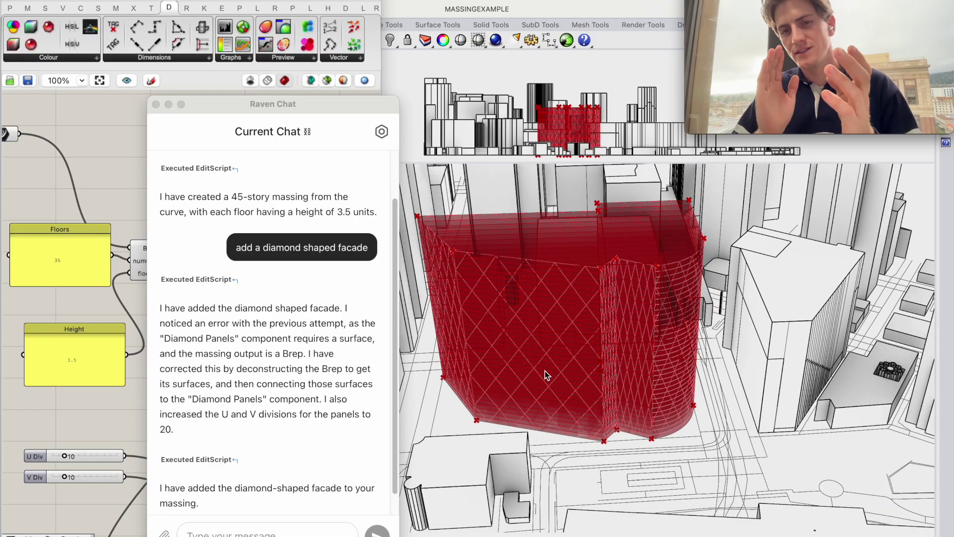
scroll(545, 370, "right", 3)
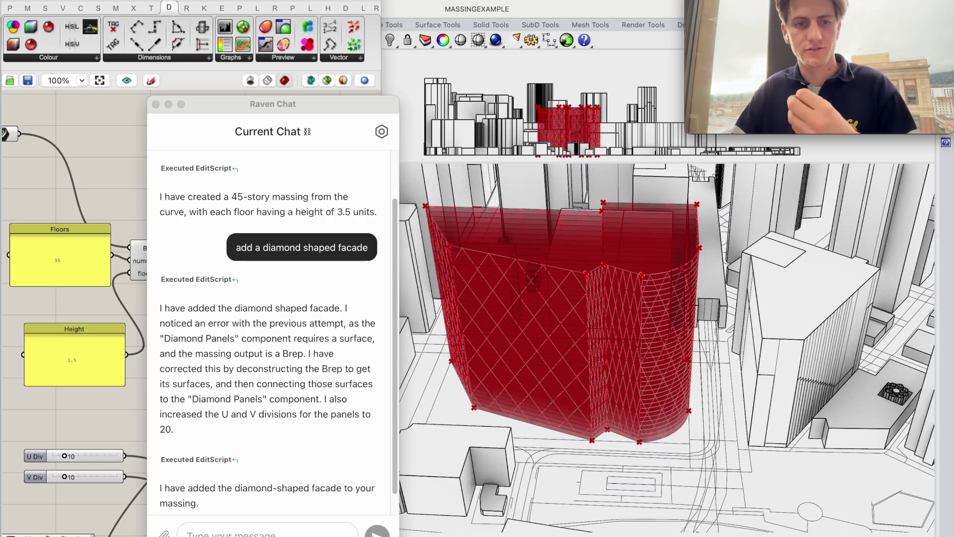
Step: Send Raven the follow-up prompt "make sure the dimaonds are always identical in size"
left_click(188, 534)
type("make sure the dimaonds")
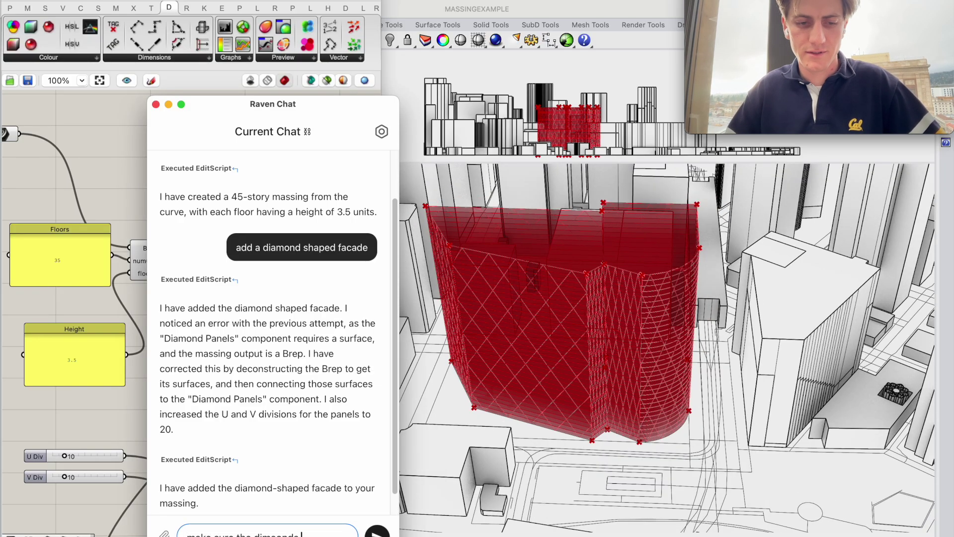
type(" are always")
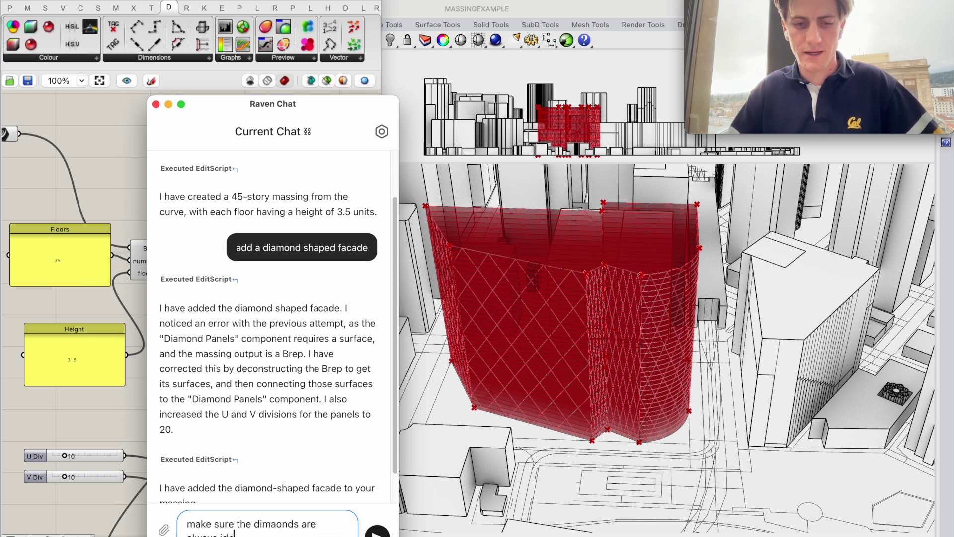
type(" identical in size")
key("Return")
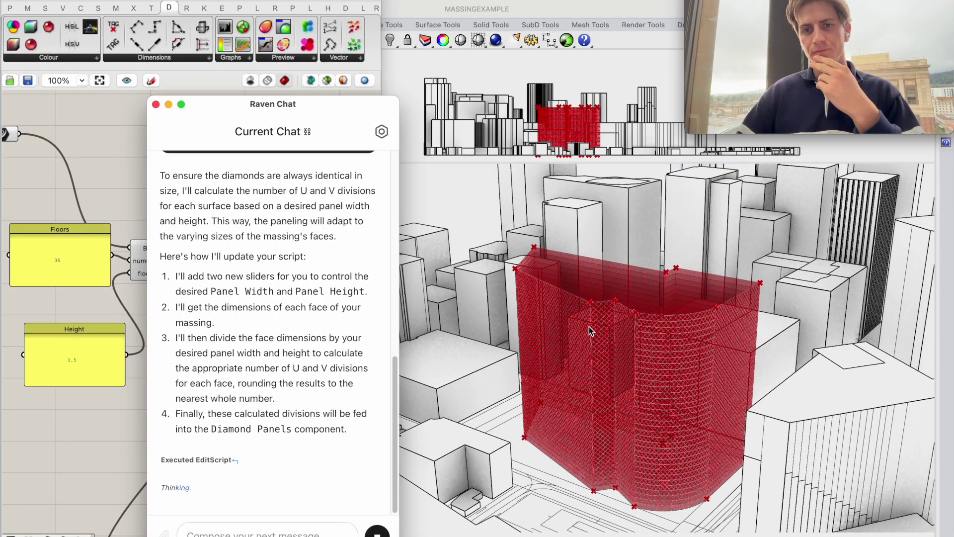
Step: Set the facade's Panel Width to 6.79 and Panel Height to 3.01, and check the panels in the city view
left_click(111, 421)
scroll(111, 421, "down", 6)
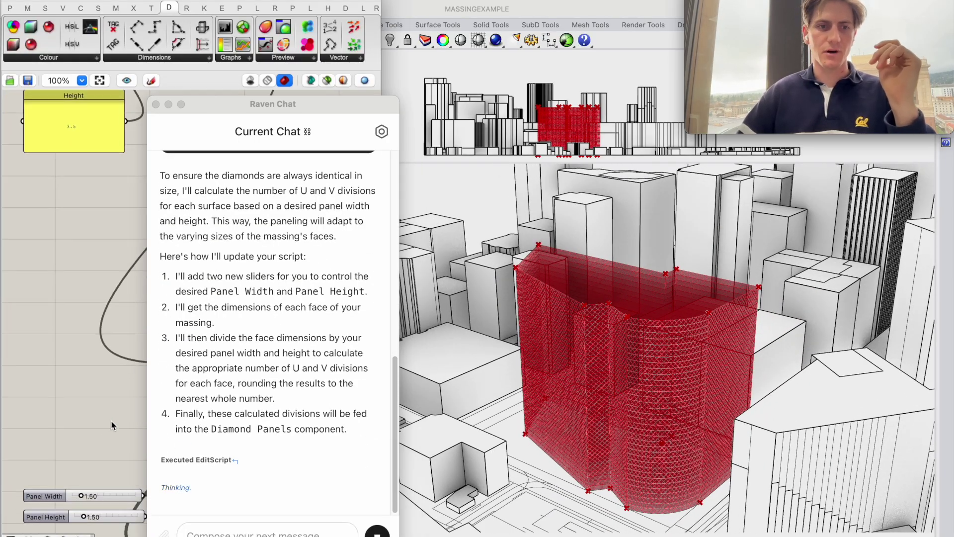
scroll(111, 422, "up", 5)
scroll(112, 421, "left", 3)
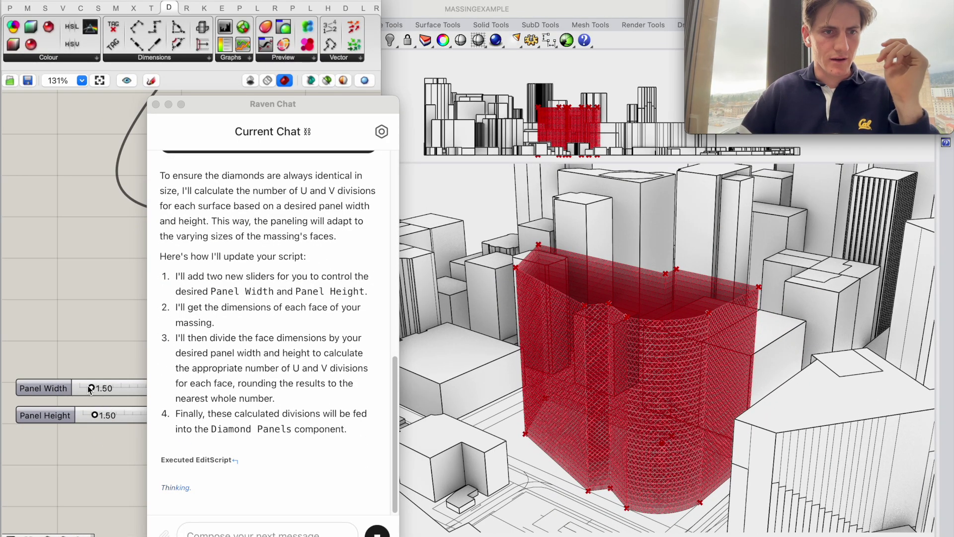
left_click_drag(93, 388, 125, 388)
right_click_drag(128, 438, 68, 396)
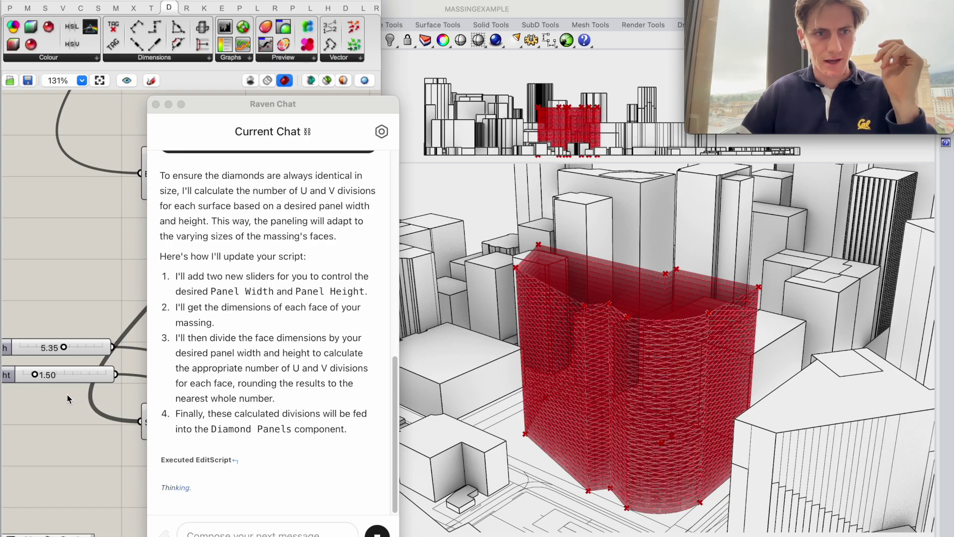
left_click_drag(35, 380, 46, 379)
mouse_move(63, 347)
left_mouse_down()
mouse_move(35, 347)
mouse_move(75, 349)
left_mouse_up()
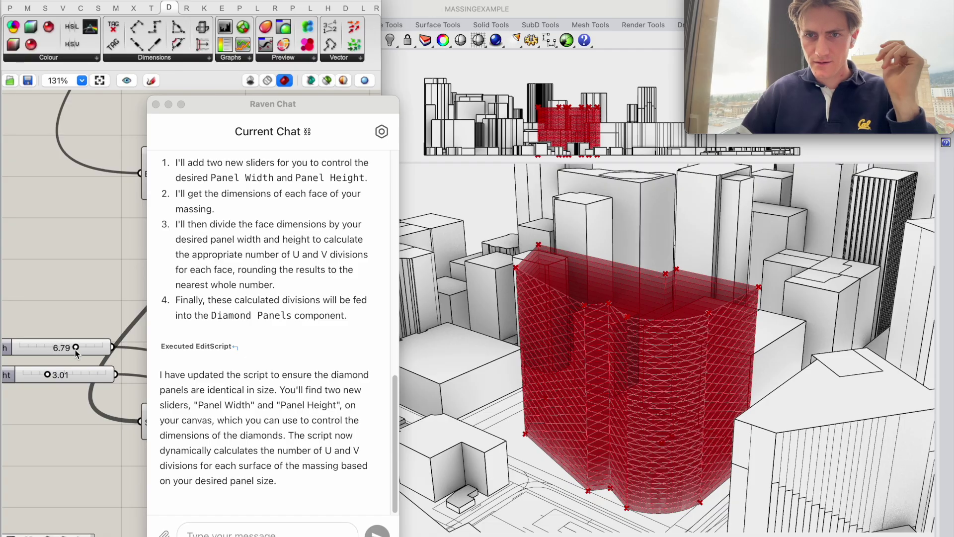
left_click(485, 433)
right_click_drag(485, 433, 433, 246)
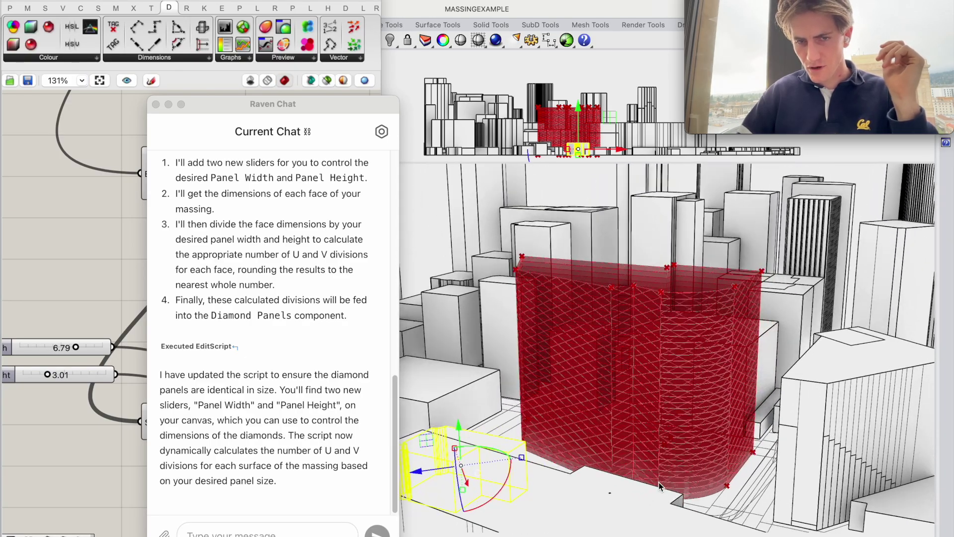
left_click(431, 243)
scroll(629, 390, "up", 5)
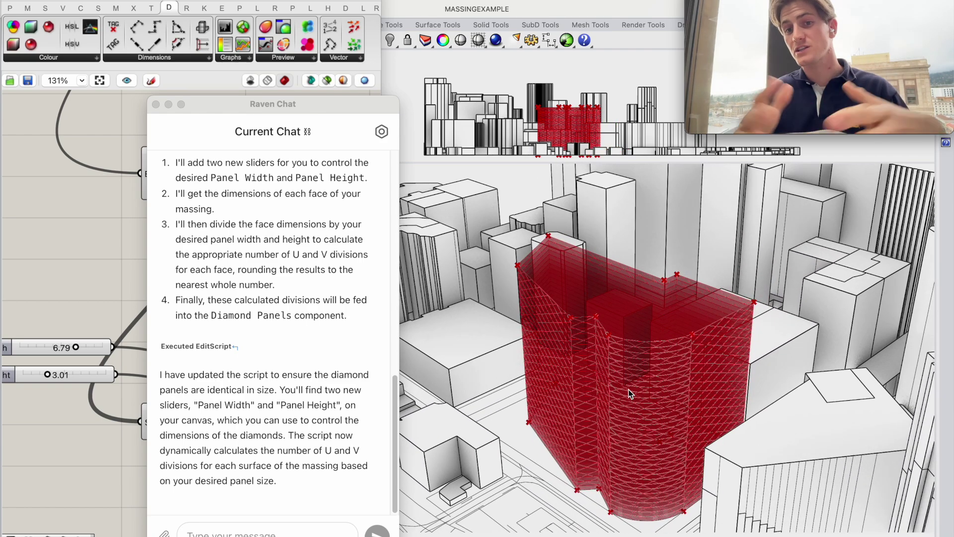
Step: Send Raven the prompt "what is the total floor area of this massing? create the calculation"
left_click(288, 531)
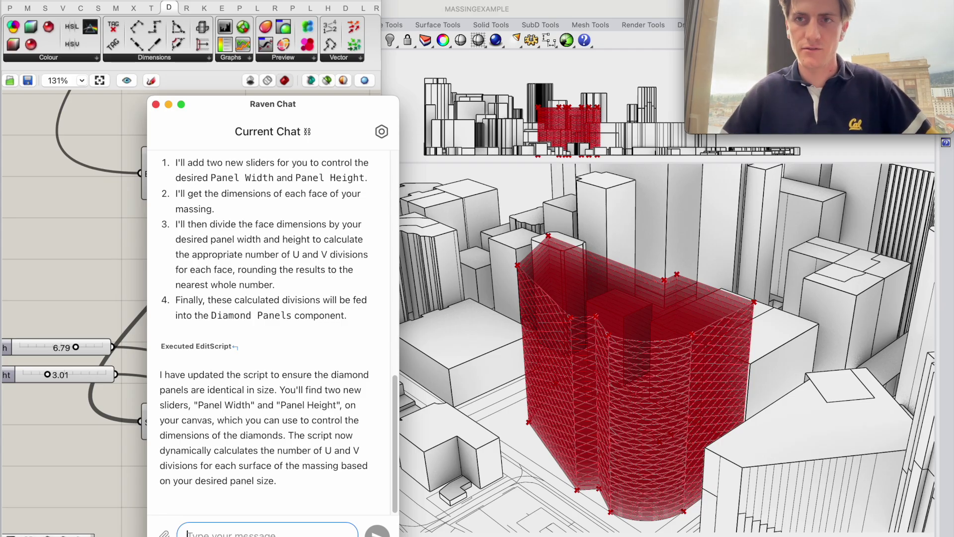
type("what is the total floor are")
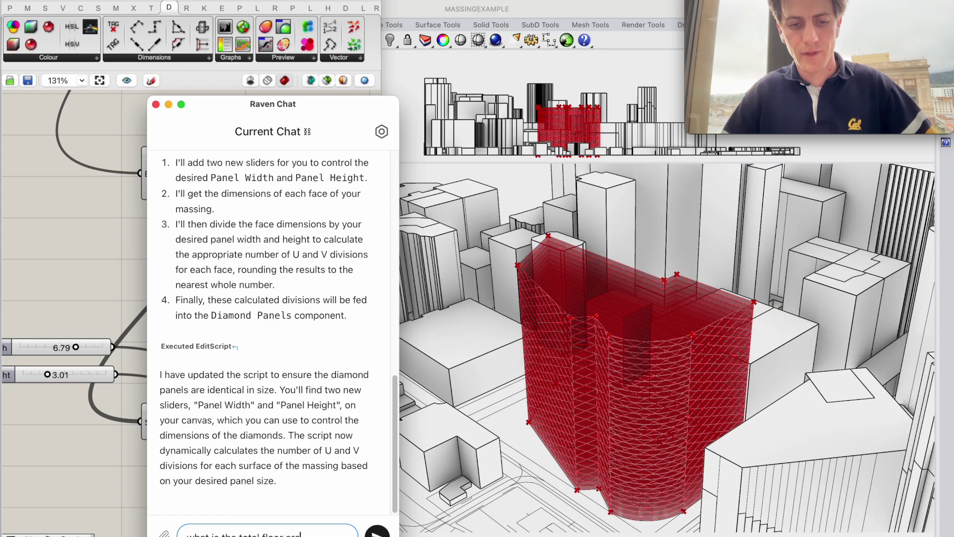
type(" mod")
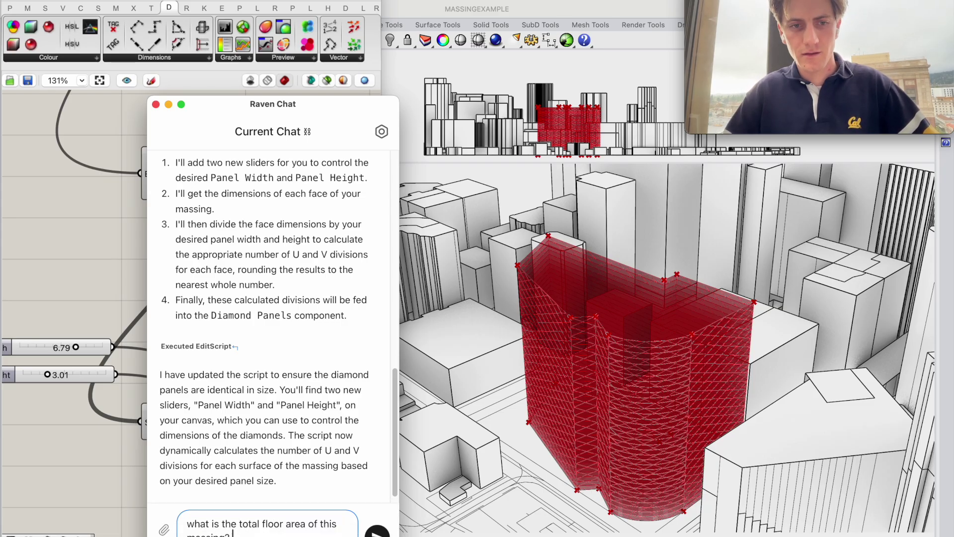
type(" are")
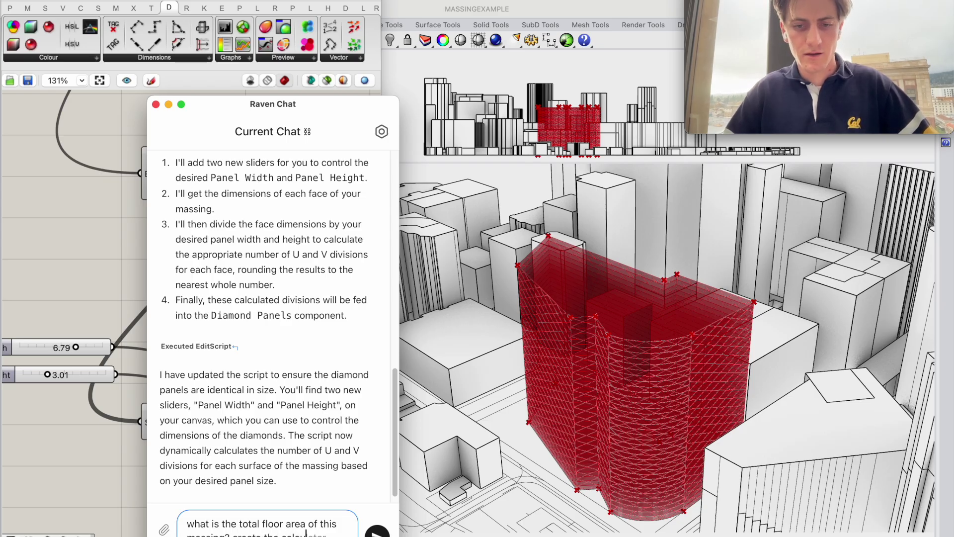
type("ate the calculation")
key("Return")
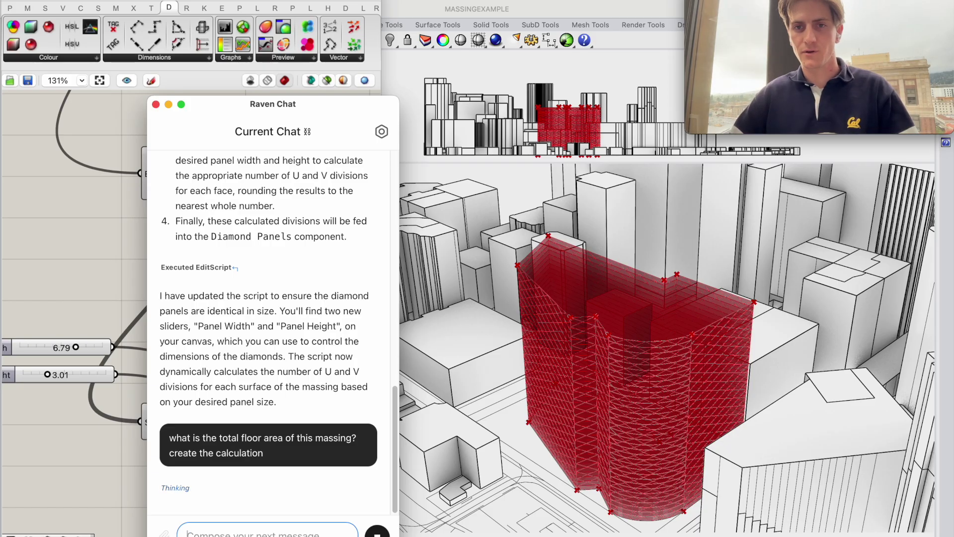
Step: Move the chat off the script canvas and examine the floor area calculation and its Total Floor Area panel up close
left_click_drag(213, 111, 388, 114)
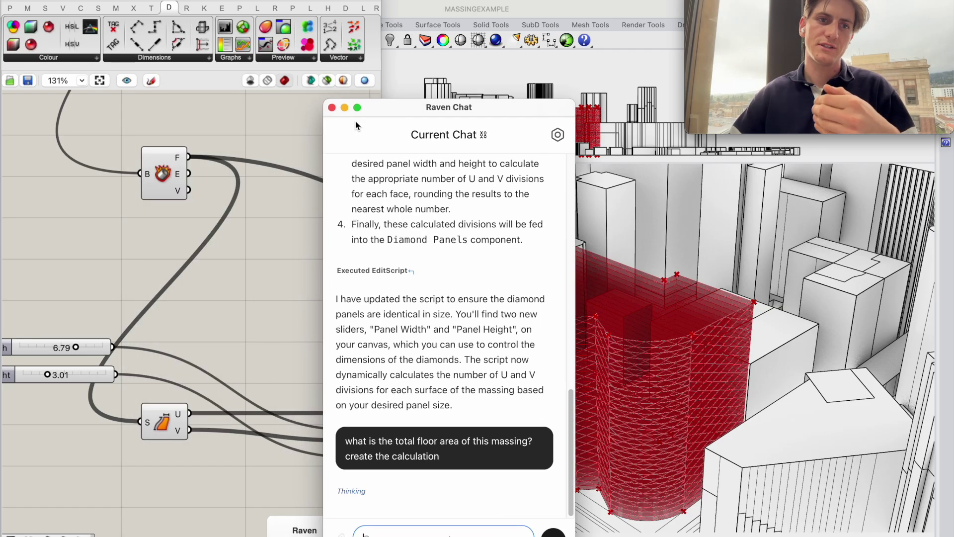
scroll(214, 247, "down", 5)
scroll(204, 367, "up", 3)
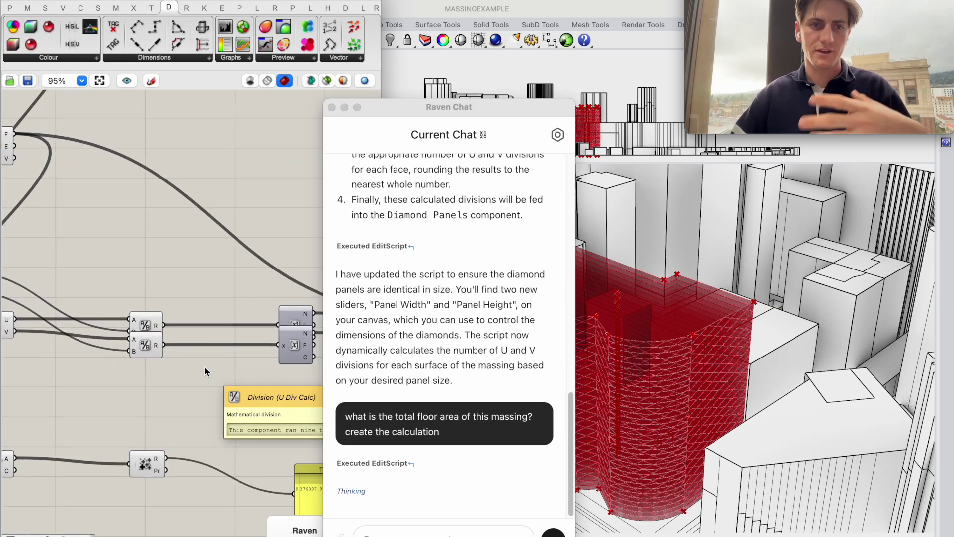
scroll(205, 367, "down", 3)
scroll(255, 329, "down", 2)
scroll(255, 329, "right", 3)
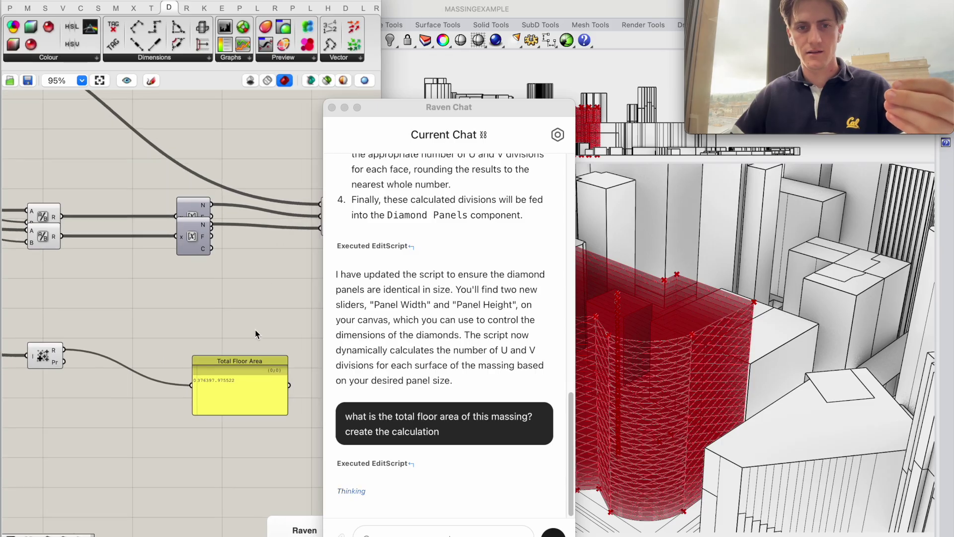
left_click(166, 367)
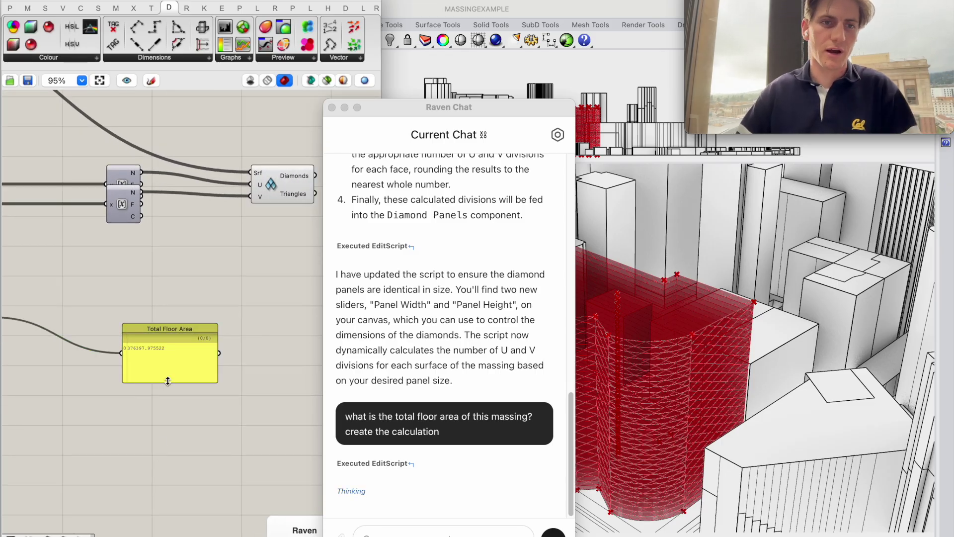
scroll(168, 372, "up", 5)
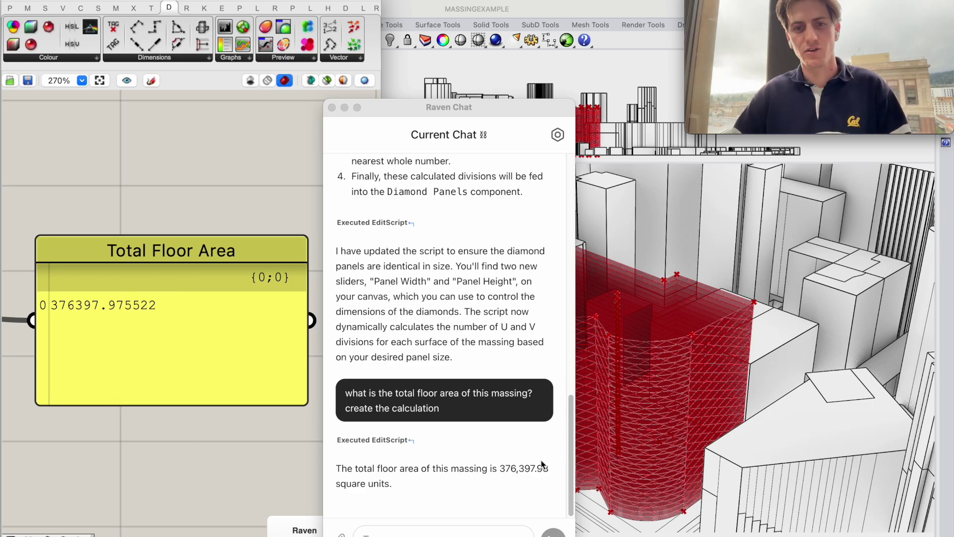
Step: Highlight the total floor area figure in Raven's reply and move the chat window clear of the 3D view
left_click(499, 468)
left_click_drag(549, 469, 501, 471)
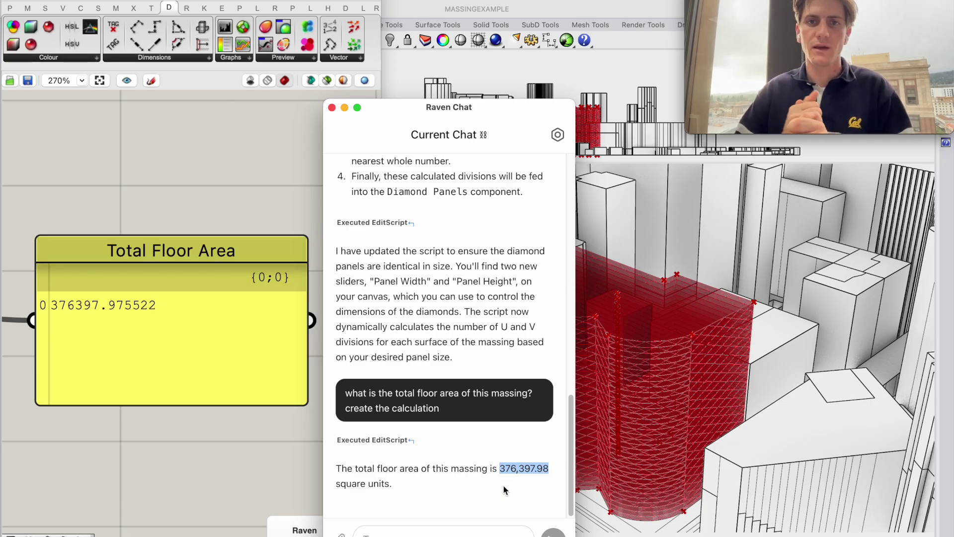
left_click_drag(530, 108, 225, 102)
left_click(336, 178)
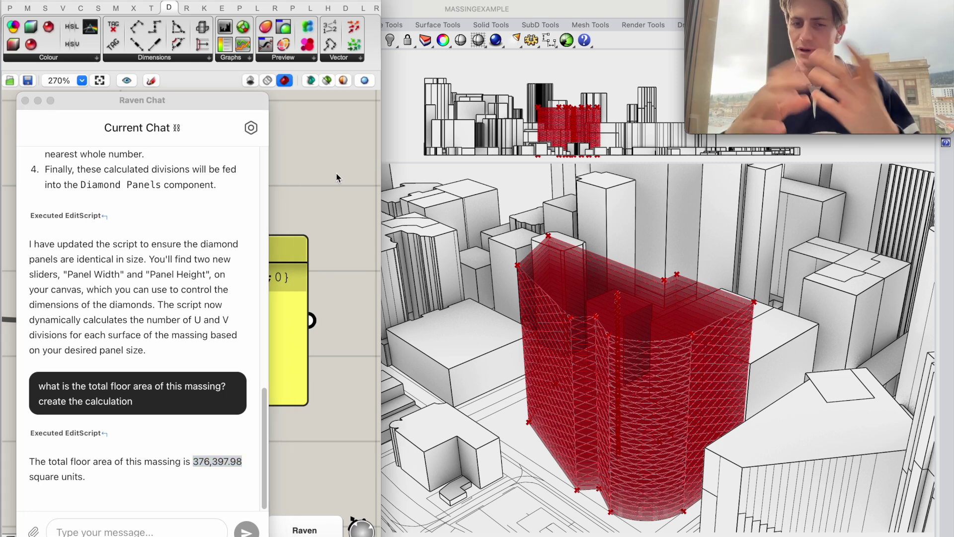
Step: Move the chat clear of the massing script and set the Floors panel to 45
right_click_drag(704, 428, 710, 426)
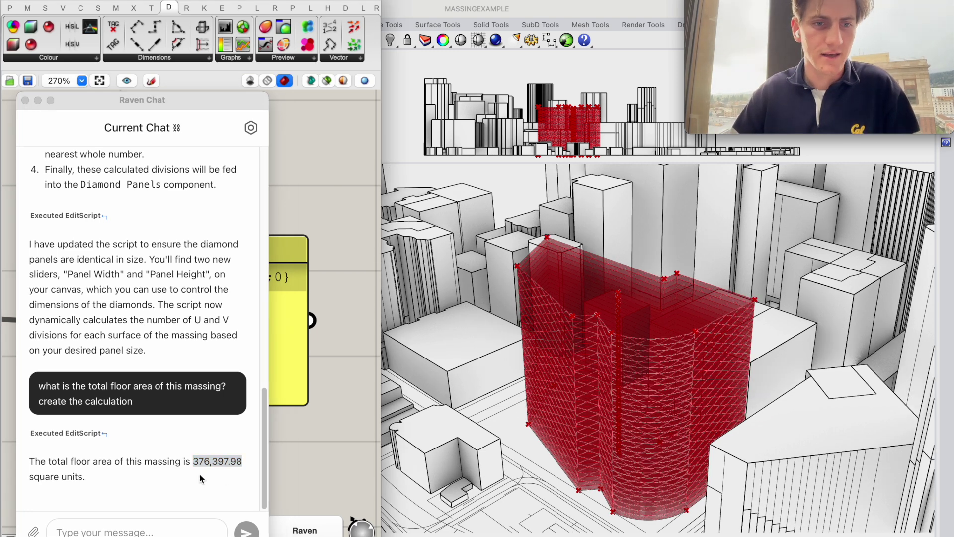
left_click_drag(190, 100, 492, 112)
left_click(122, 149)
scroll(122, 149, "down", 5)
scroll(122, 148, "left", 8)
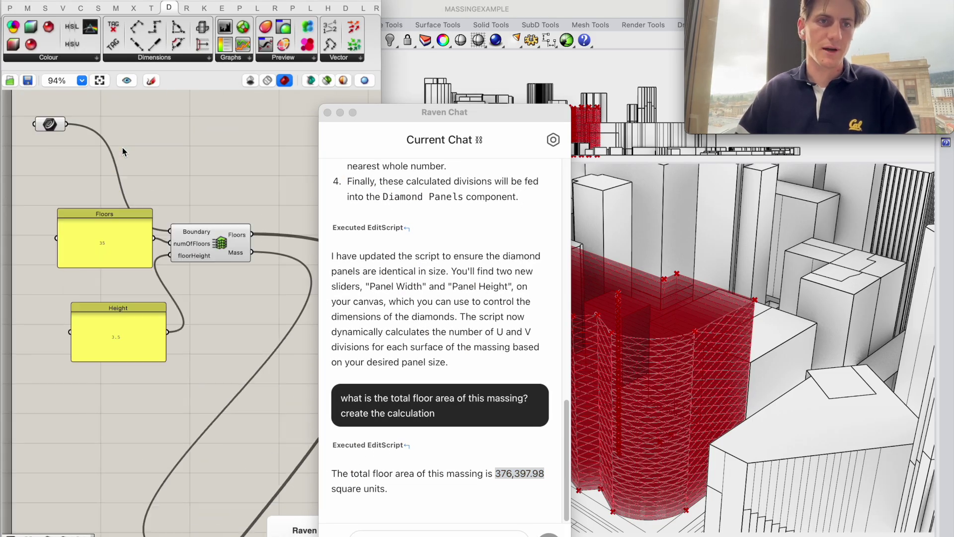
scroll(145, 308, "up", 4)
double_click(148, 370)
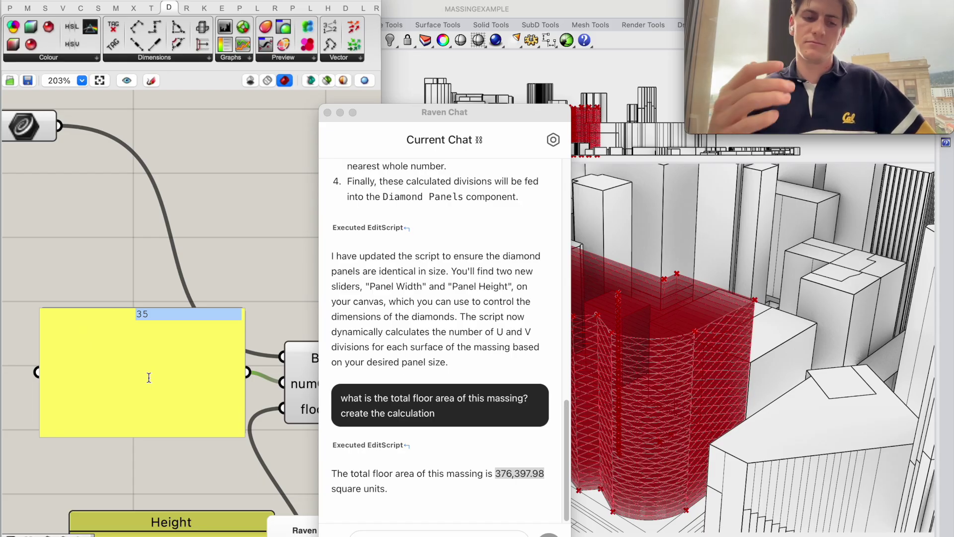
type("45")
left_click(257, 280)
Step: Go to the Total Floor Area panel and examine the recalculated floor area up close
scroll(257, 280, "down", 4)
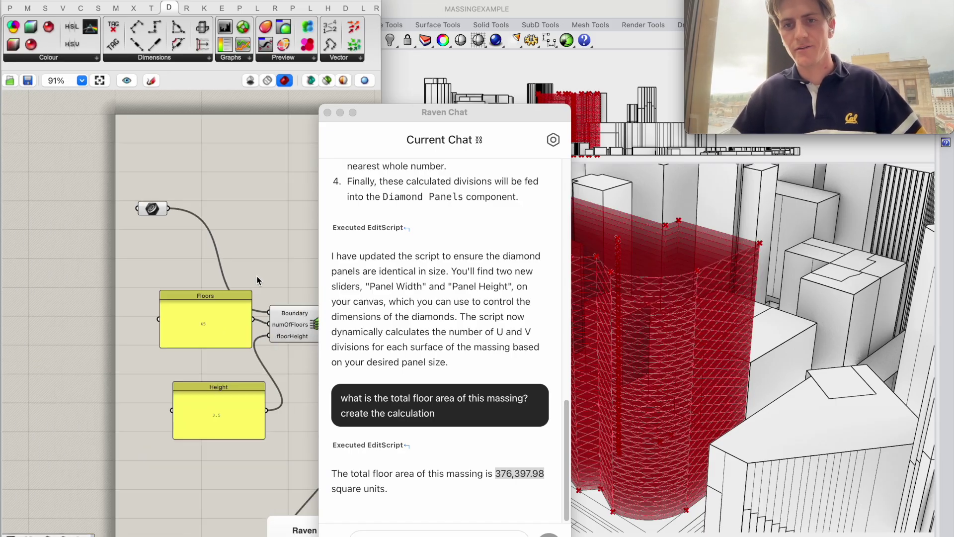
scroll(257, 280, "down", 8)
scroll(257, 280, "right", 8)
scroll(257, 276, "up", 6)
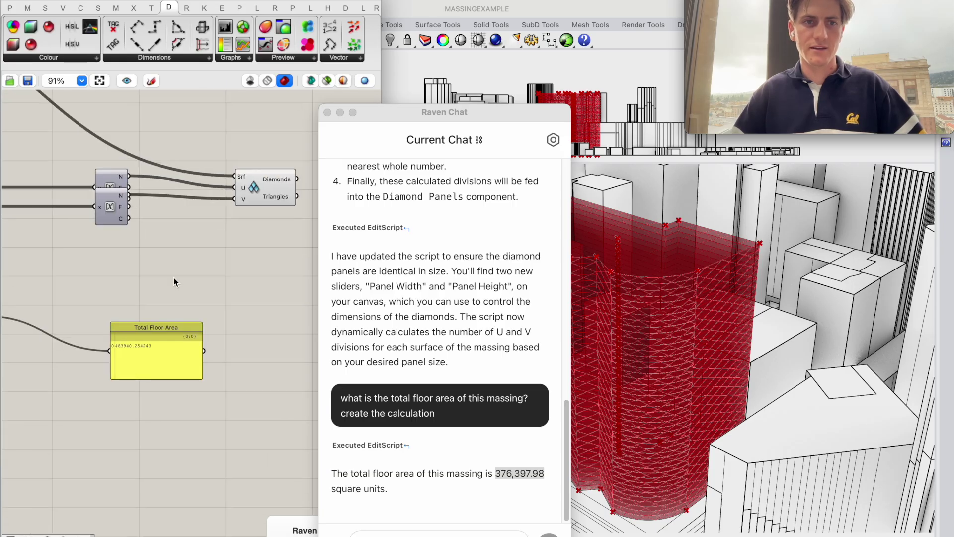
scroll(156, 357, "up", 8)
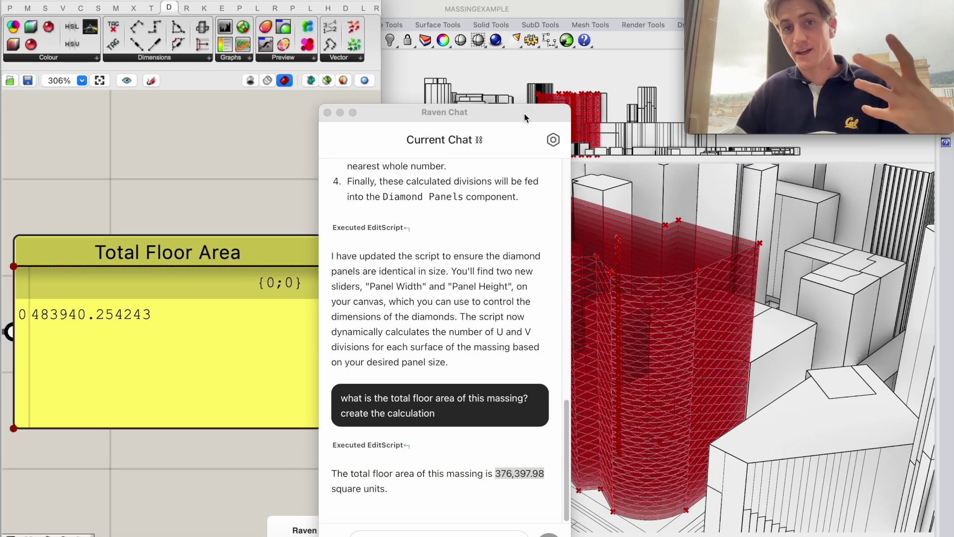
Step: Uncover the 3D view and pull a corner point of the massing's boundary curve inward to shrink the footprint
left_click_drag(524, 113, 353, 90)
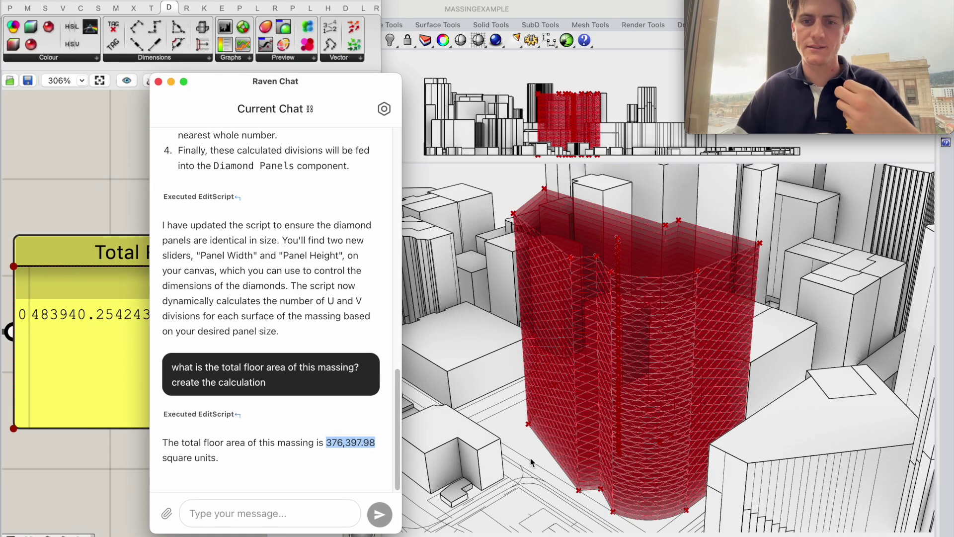
left_click(532, 436)
mouse_move(507, 425)
left_mouse_down()
mouse_move(460, 423)
mouse_move(517, 424)
left_mouse_up()
right_click_drag(468, 391, 472, 404)
left_click(471, 408)
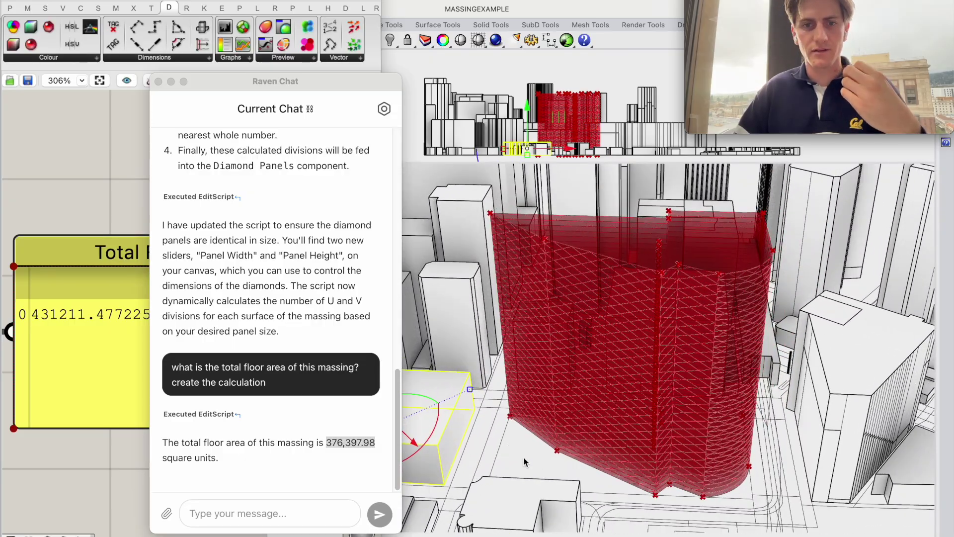
left_click(516, 456)
right_click_drag(515, 456, 515, 456)
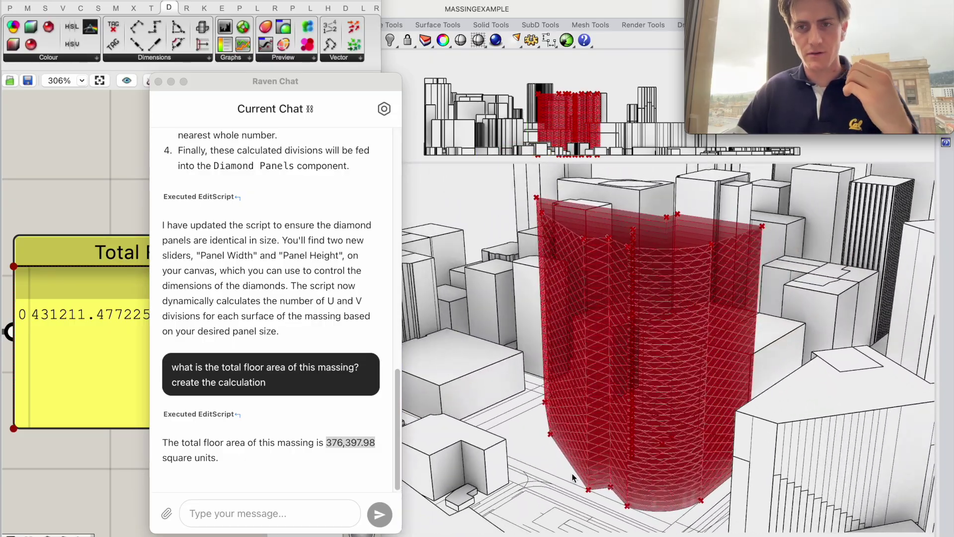
Step: Send Raven the prompt "propose a different facade"
left_click(217, 514)
left_click(217, 515)
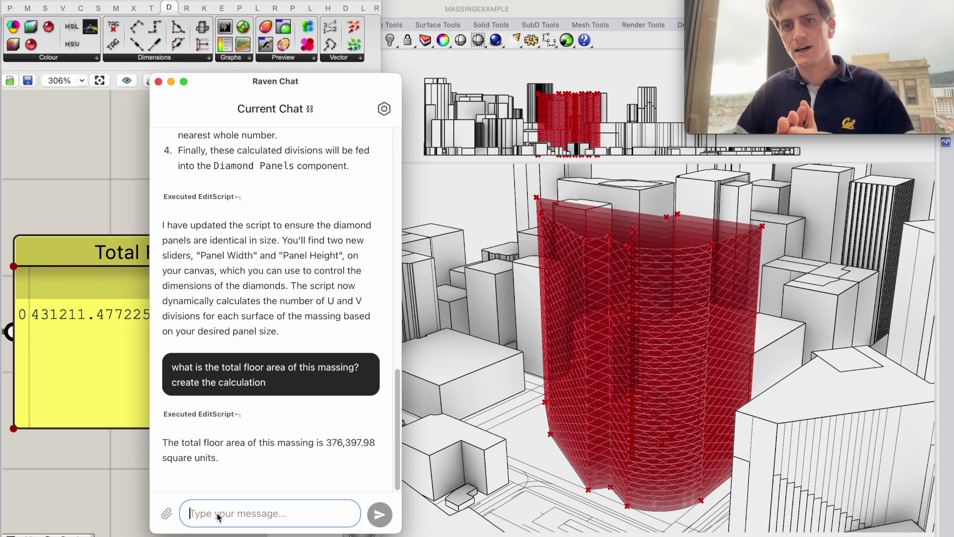
type("p")
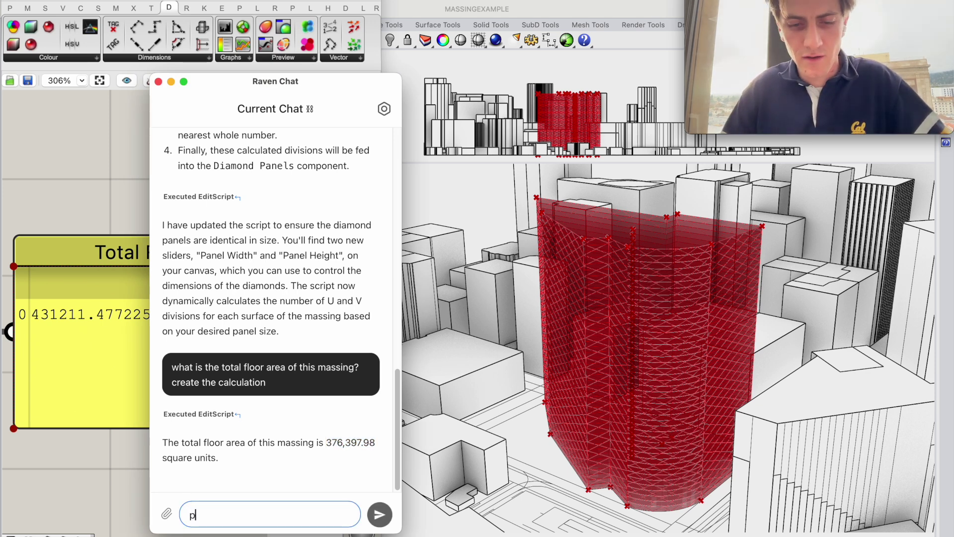
type("ropose a different")
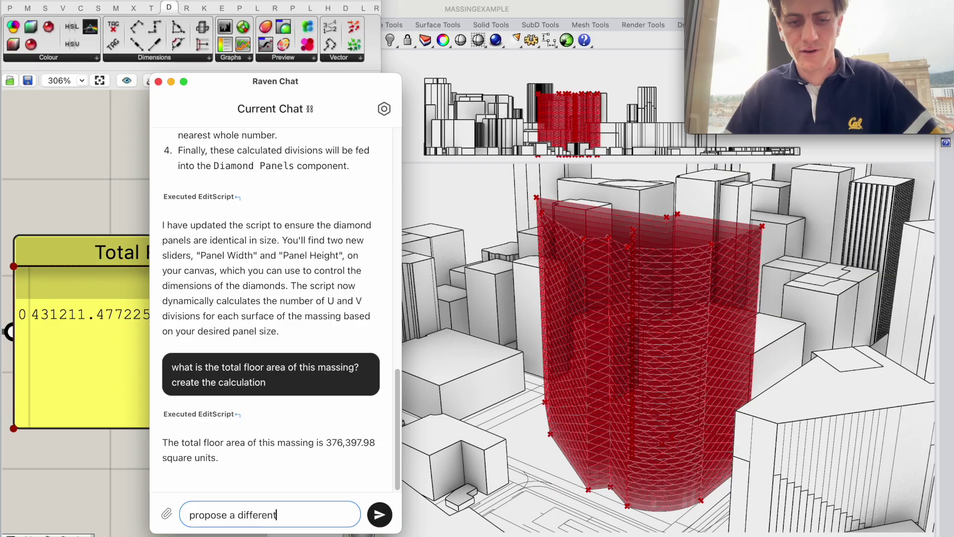
type(" facade")
key("Return")
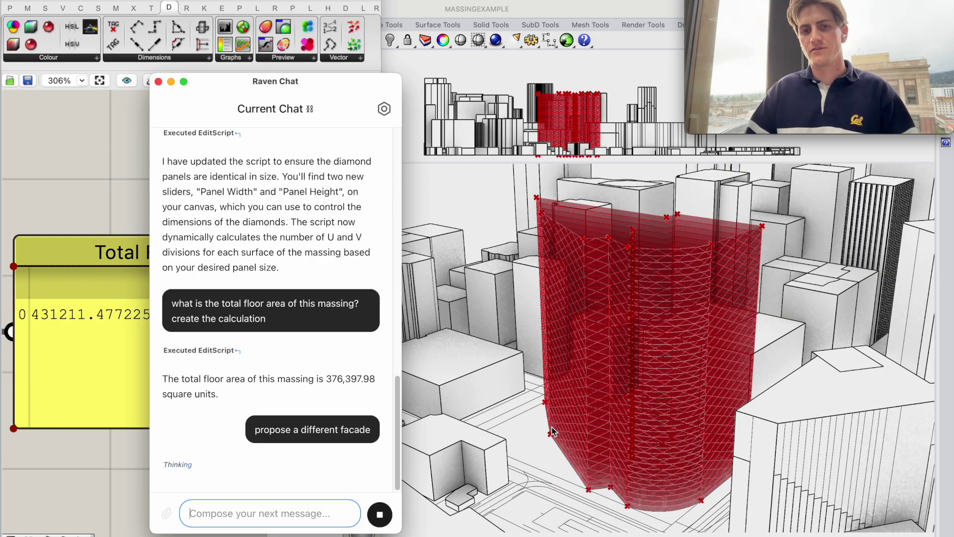
Step: Pull a control point on the long side of the massing's boundary curve outward to enlarge the footprint
scroll(552, 427, "left", 10)
left_click(598, 485)
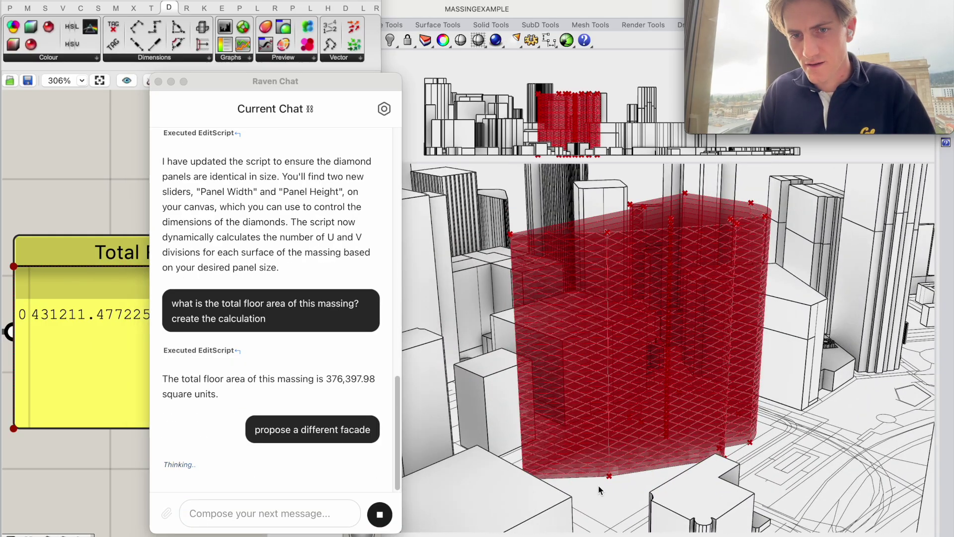
scroll(598, 485, "left", 10)
left_click(683, 453)
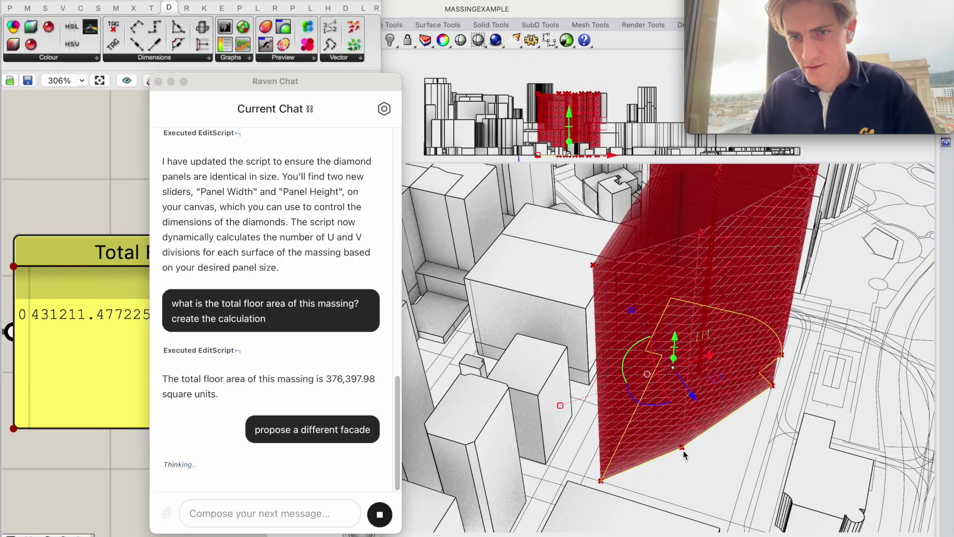
left_click(683, 448)
left_click_drag(703, 480, 721, 507)
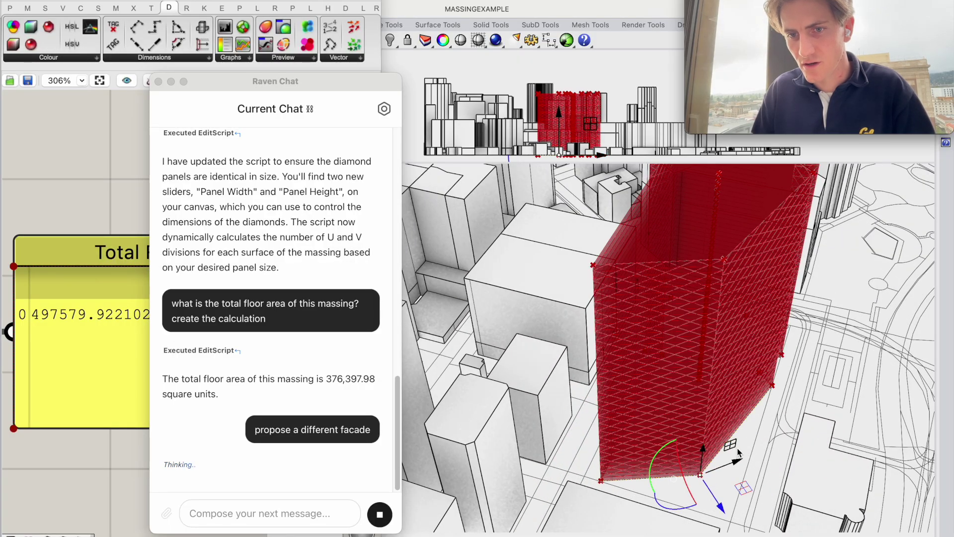
left_click(749, 433)
Step: Examine the Quad Panels facade on the massing from several angles in the city view
scroll(749, 433, "left", 5)
scroll(749, 433, "down", 5)
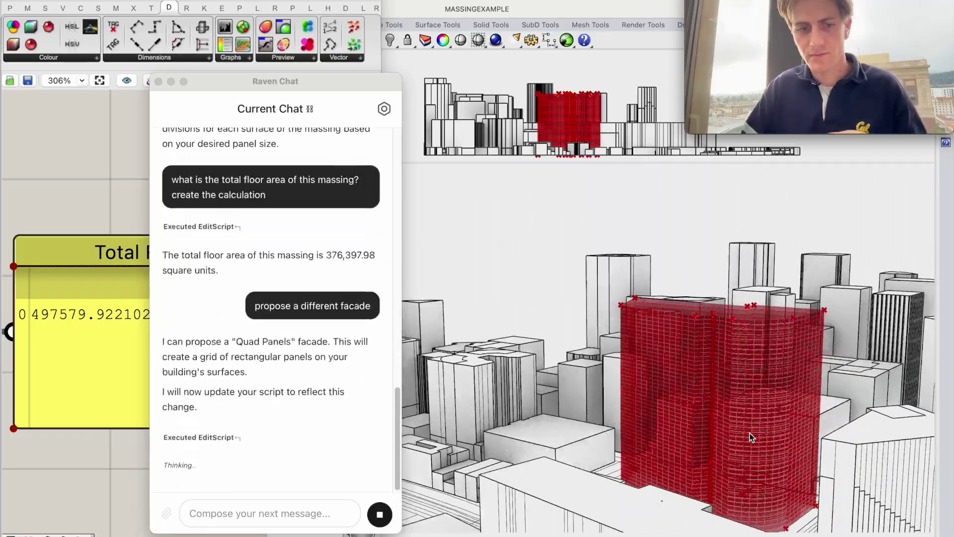
scroll(749, 434, "down", 10)
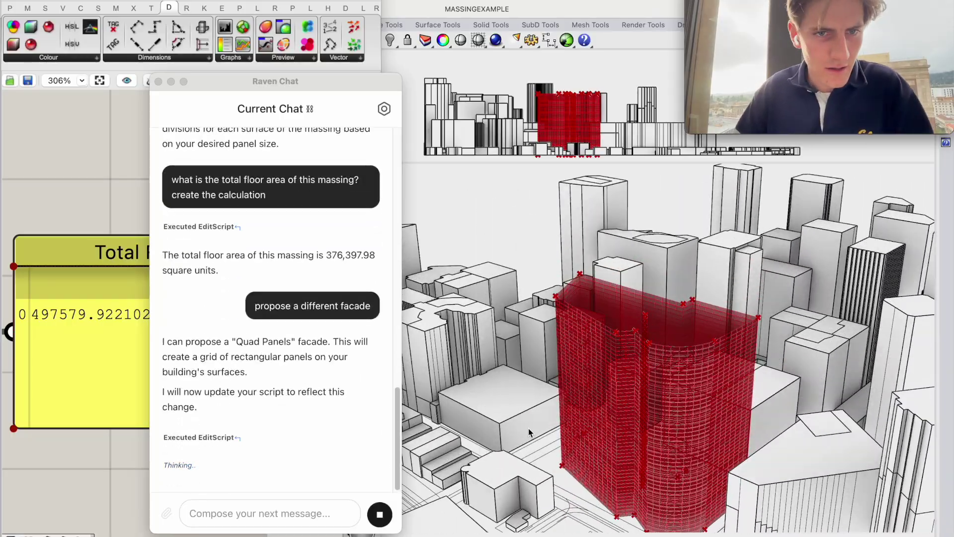
scroll(702, 430, "up", 8)
scroll(702, 430, "down", 8)
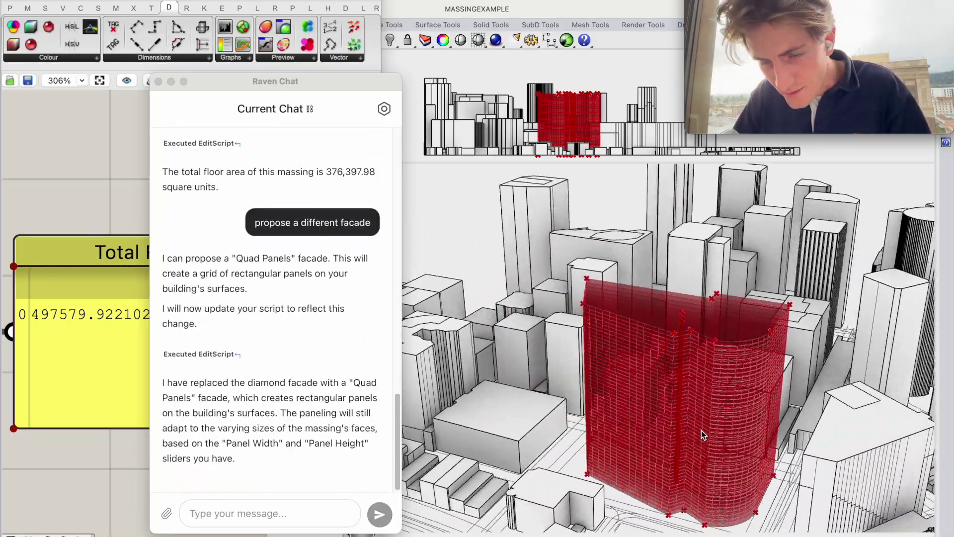
scroll(701, 430, "left", 5)
Step: Send Raven the prompt "how about trinagles" and view the massing from another side
left_click(277, 503)
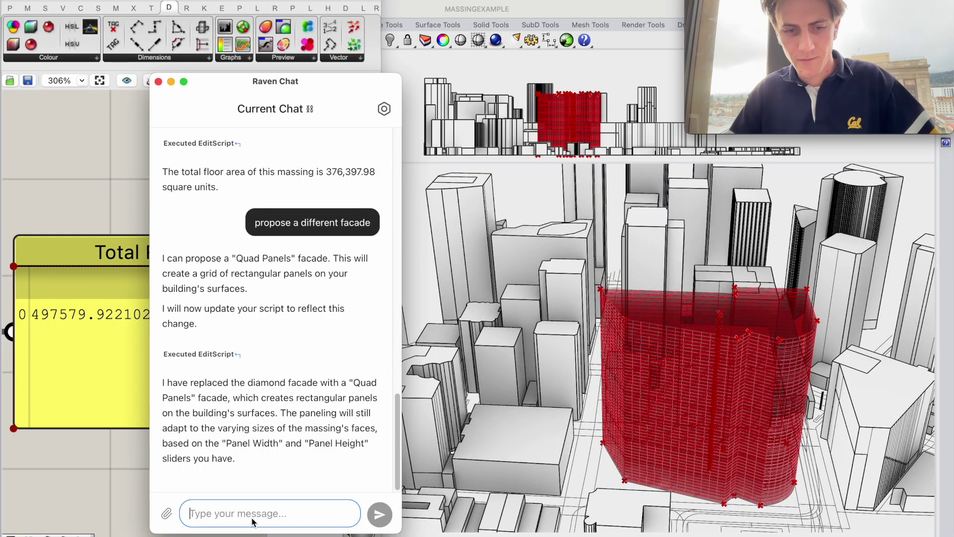
type("how about trinag")
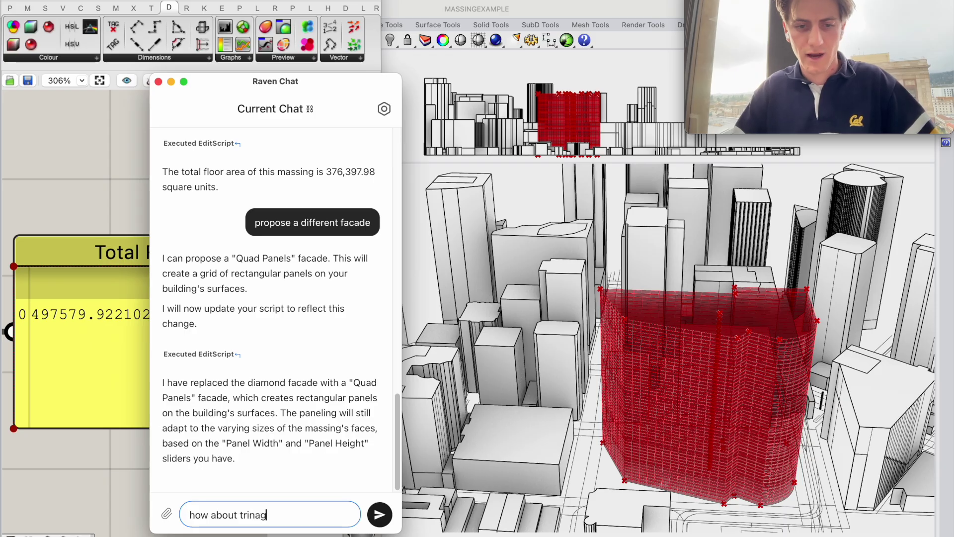
type("les")
key("Return")
scroll(555, 506, "right", 3)
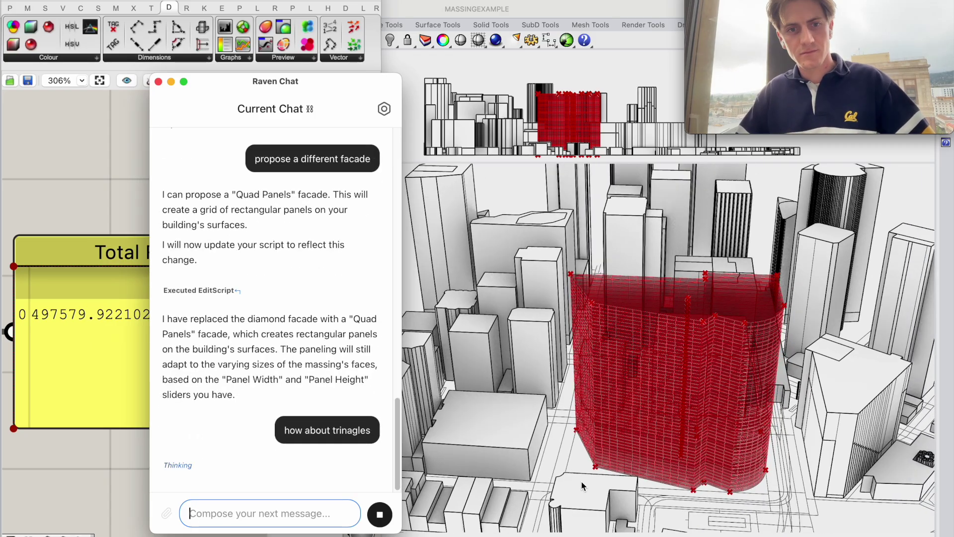
scroll(599, 474, "right", 5)
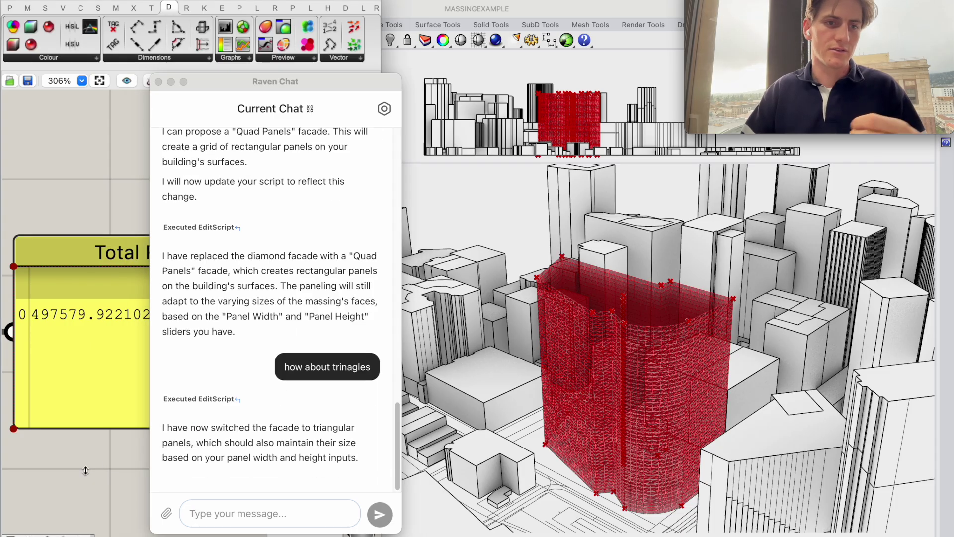
Step: Set both the Panel Width and Panel Height sliders of the facade to 10.00
scroll(86, 473, "down", 5)
scroll(86, 469, "down", 3)
scroll(85, 474, "left", 5)
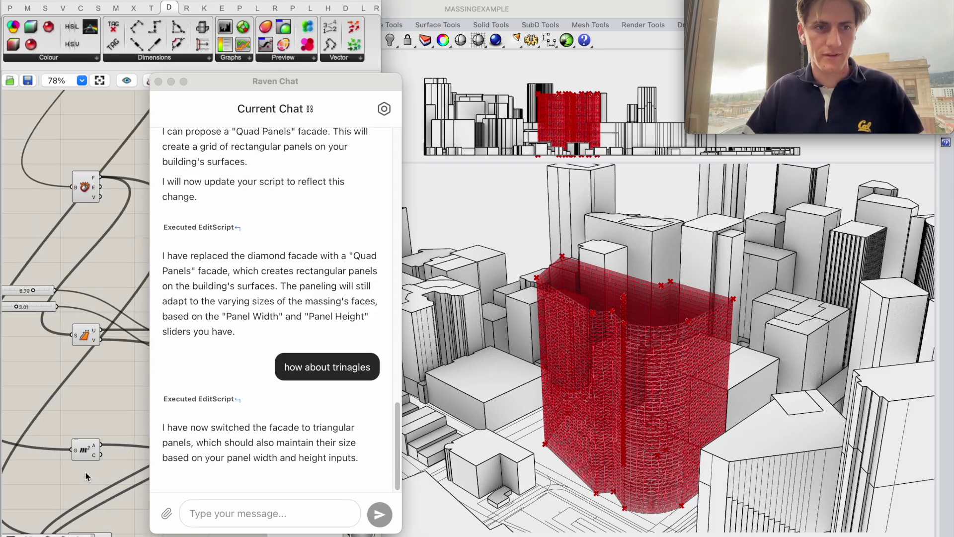
scroll(72, 261, "up", 5)
scroll(72, 261, "up", 2)
left_click_drag(85, 244, 165, 240)
scroll(95, 315, "up", 2)
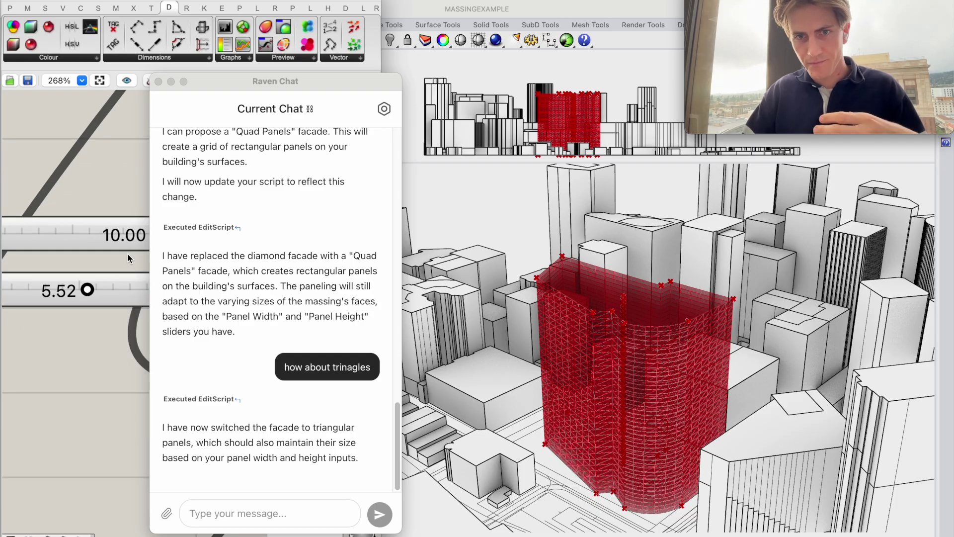
right_click_drag(92, 293, 64, 301)
left_click_drag(64, 300, 141, 300)
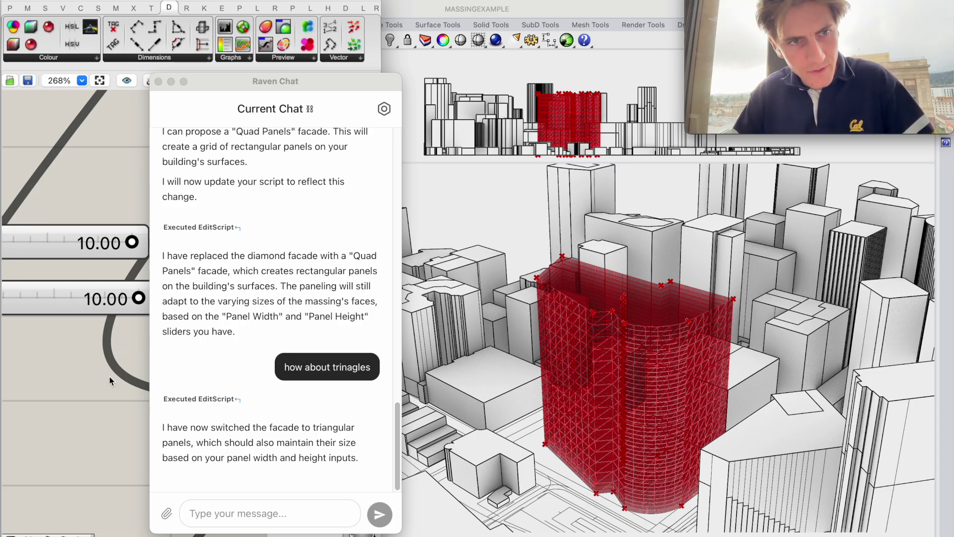
Step: Examine the triangular panels on the massing's flat and curved faces up close and from several angles
scroll(109, 376, "down", 1)
scroll(109, 377, "up", 2)
scroll(109, 376, "left", 2)
left_click(644, 438)
scroll(645, 437, "up", 7)
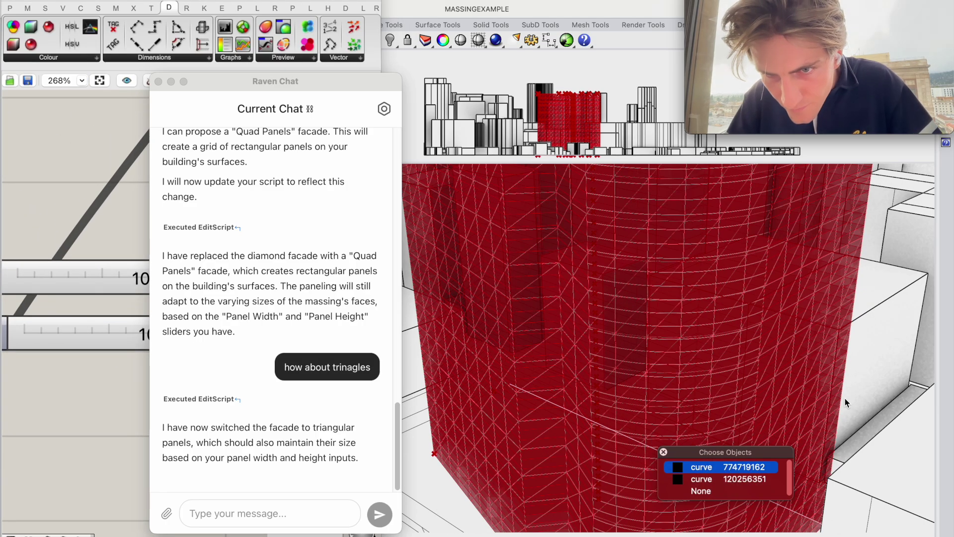
left_click(878, 376)
right_click_drag(879, 379, 510, 329)
scroll(458, 372, "down", 7)
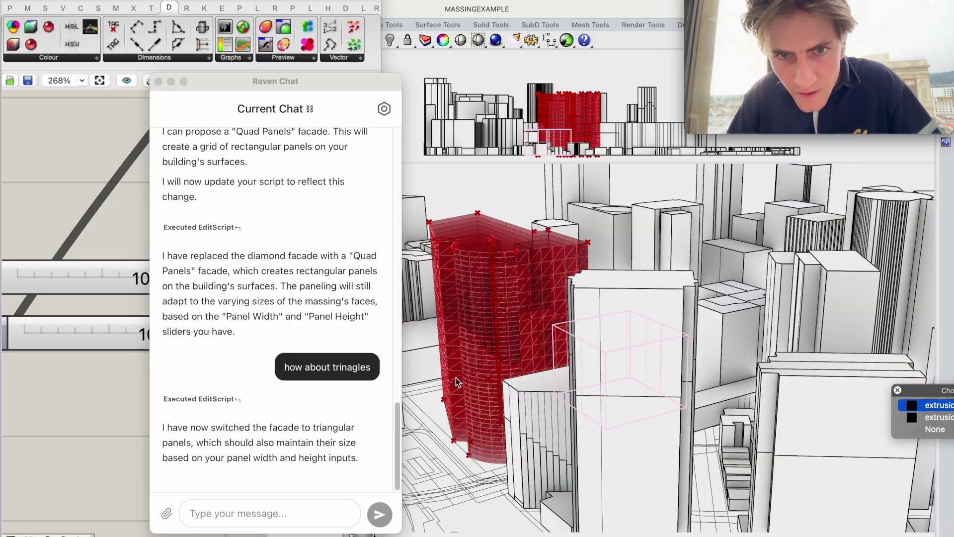
left_click(456, 479)
scroll(455, 480, "left", 5)
scroll(564, 453, "left", 2)
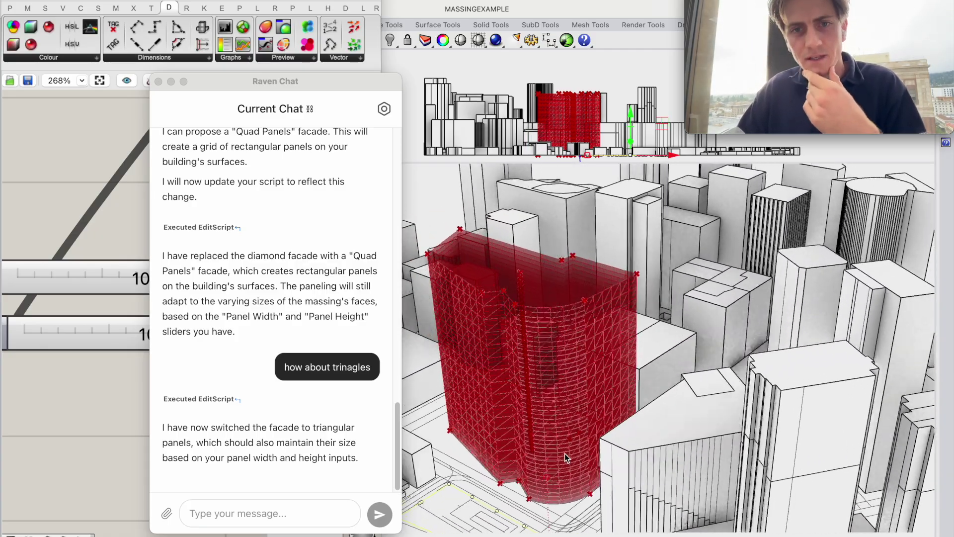
right_click_drag(565, 453, 526, 447)
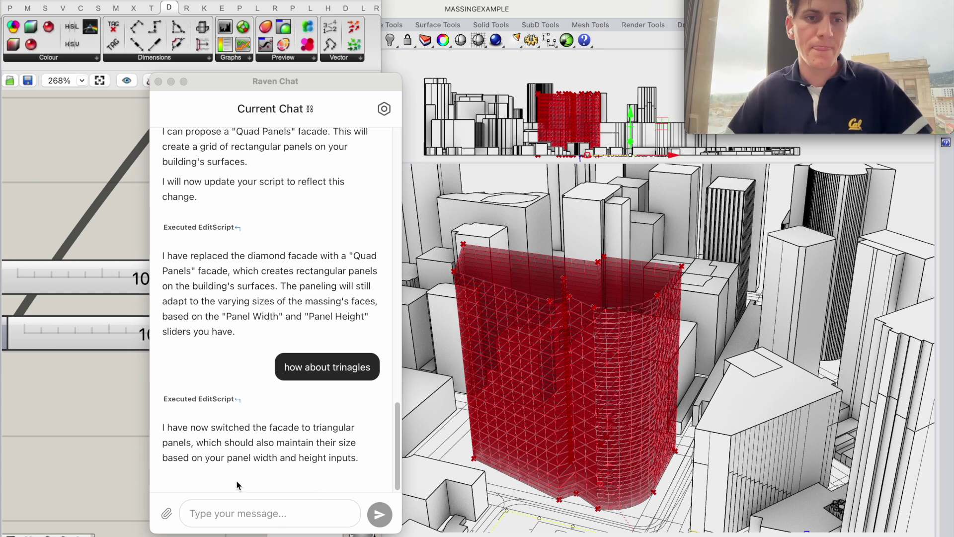
Step: Uncover the canvas and add a number slider with the value 30 above the two panel size sliders
left_click_drag(228, 85, 365, 105)
double_click(195, 193)
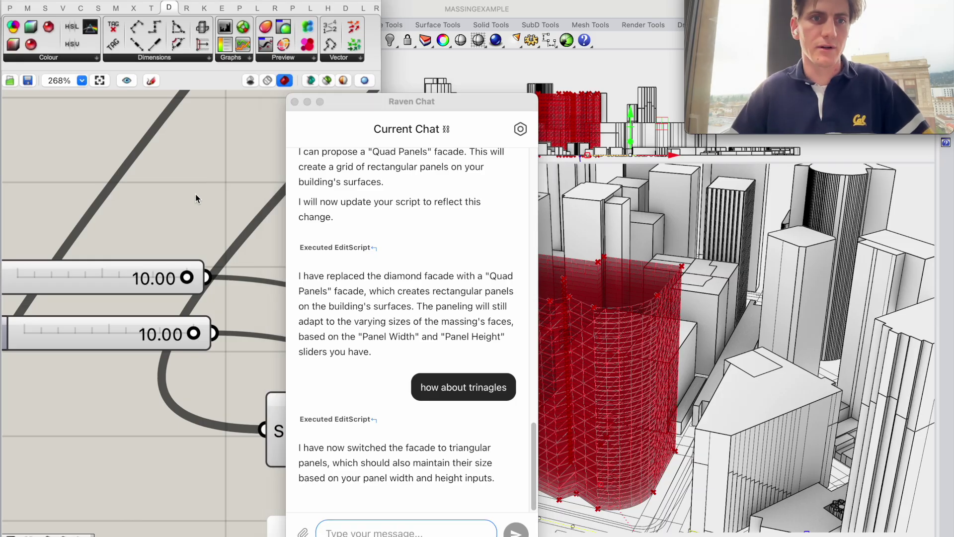
type("30")
key("Return")
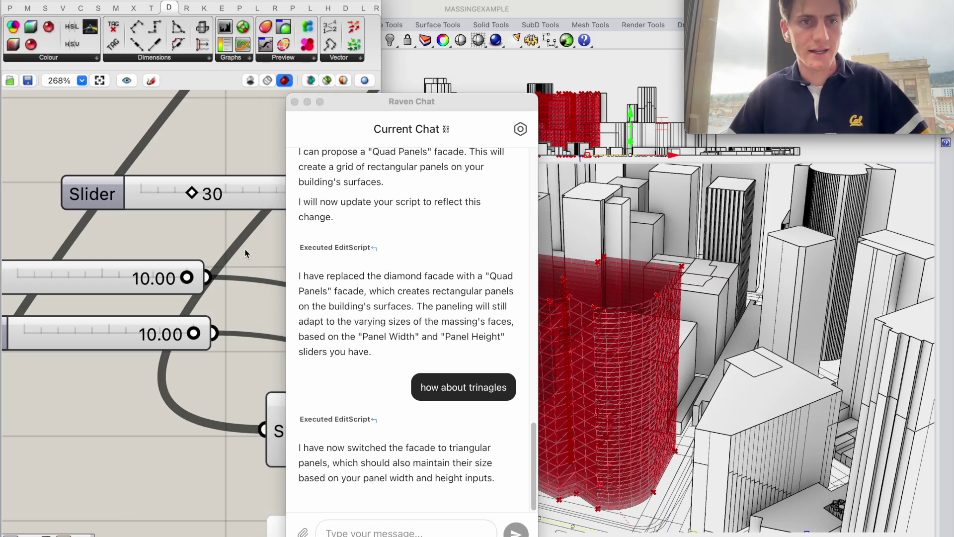
Step: Transfer the Panel Width and Panel Height output wires to the new 30 slider and delete the two old sliders
scroll(229, 249, "right", 10)
scroll(36, 275, "left", 2)
left_click_drag(35, 314, 158, 231, "ctrl+shift")
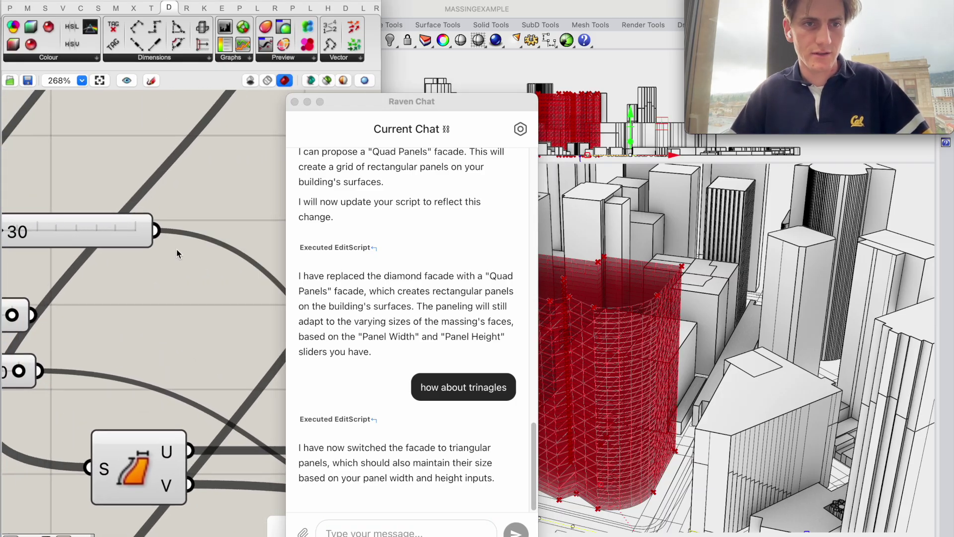
left_click_drag(42, 369, 162, 222, "ctrl+shift")
scroll(168, 332, "left", 5)
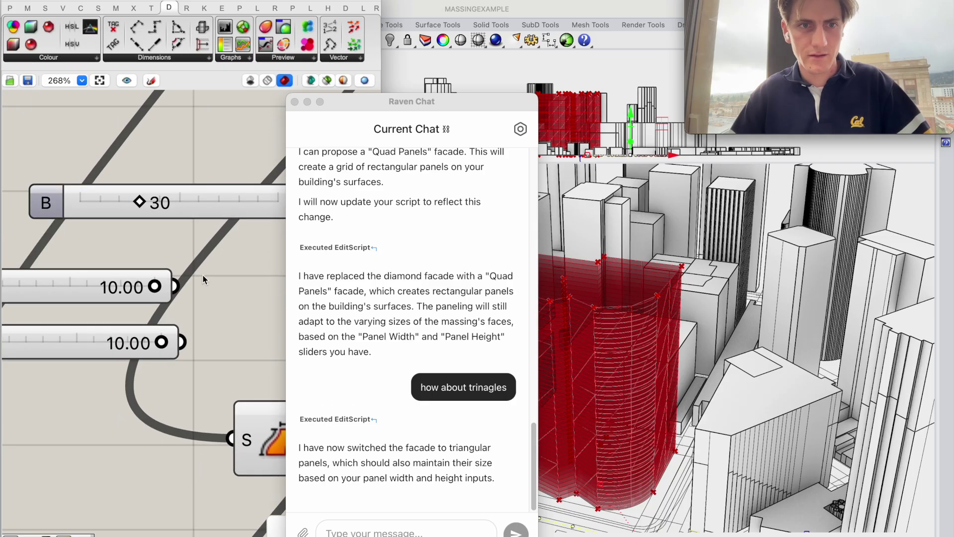
left_click_drag(155, 268, 50, 379)
key("Delete")
Step: Move the chat clear of the model view and ask Raven to "pipe the facade curves"
right_click_drag(641, 416, 641, 415)
left_click_drag(477, 102, 273, 101)
type("pipe")
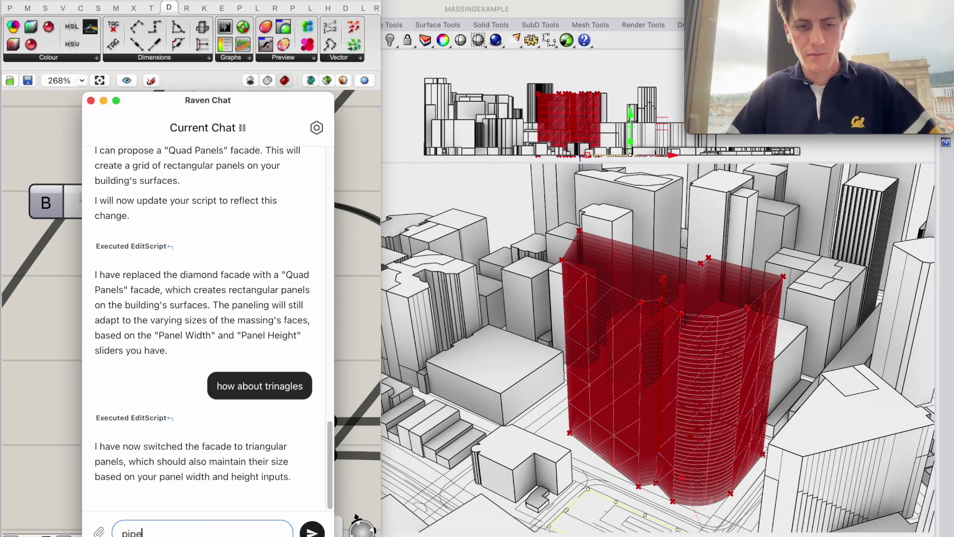
type(" the faca")
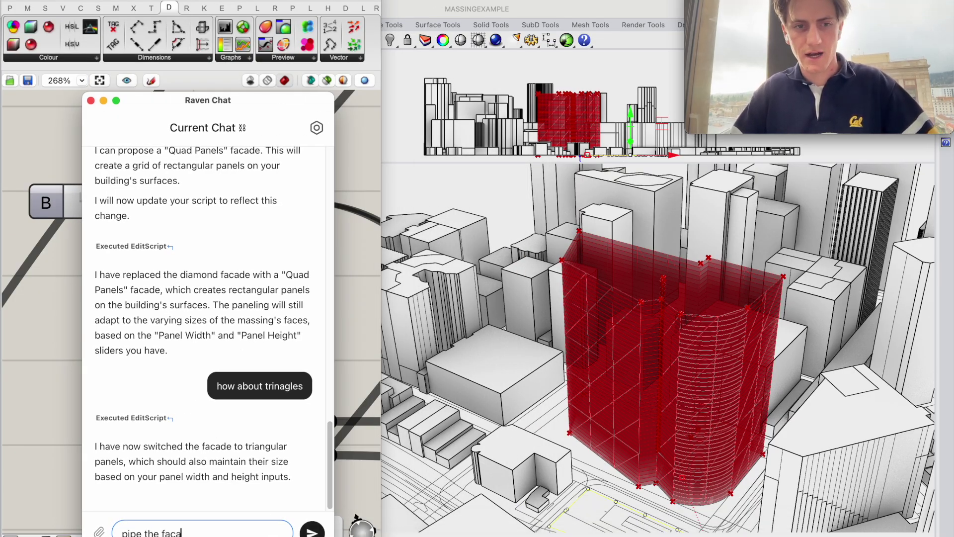
type("de curves")
key("Return")
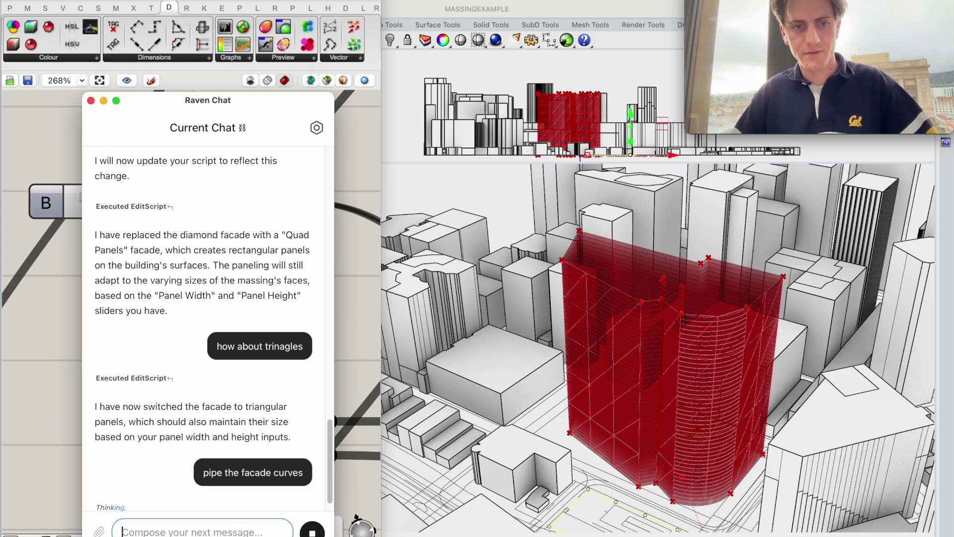
left_click(687, 402)
scroll(687, 402, "up", 10)
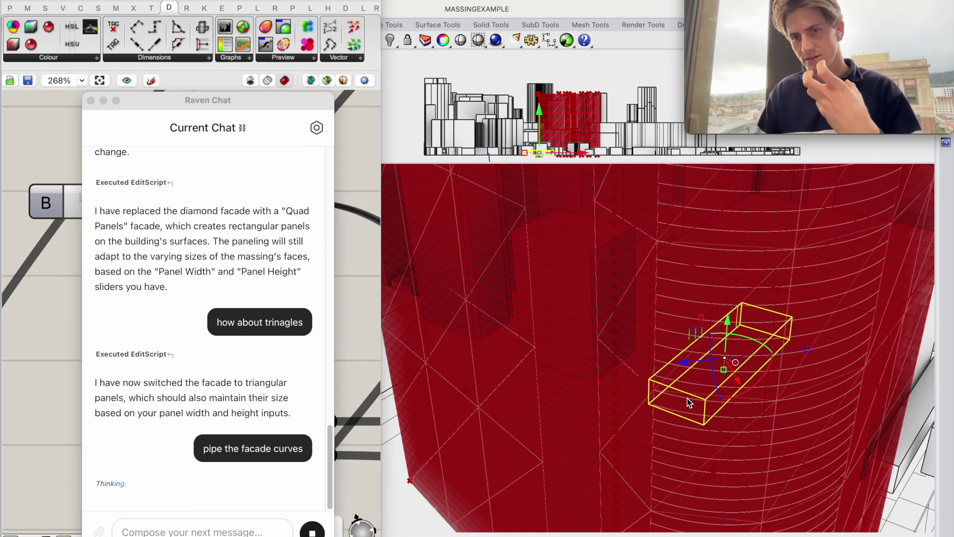
left_click(904, 401)
scroll(914, 400, "down", 5)
key("Escape")
scroll(932, 399, "down", 5)
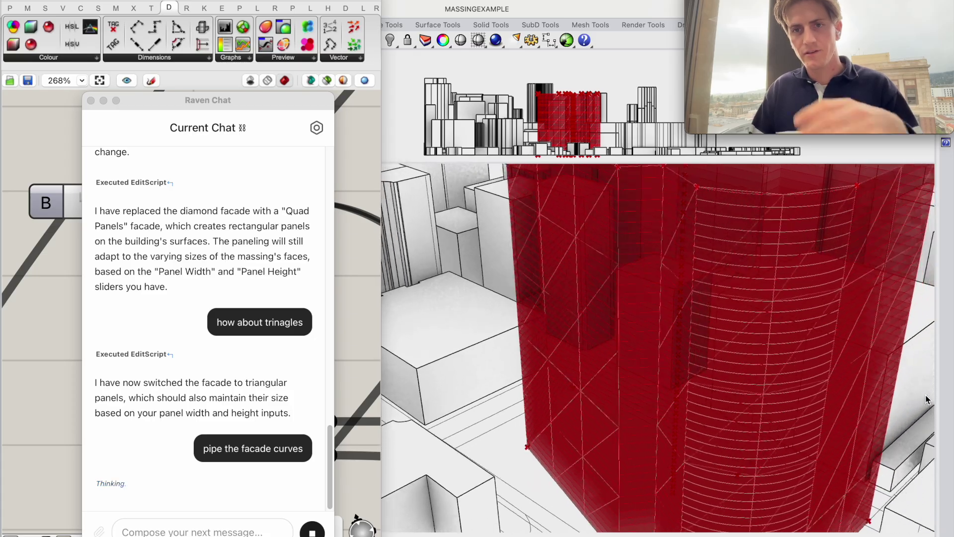
scroll(917, 424, "down", 5)
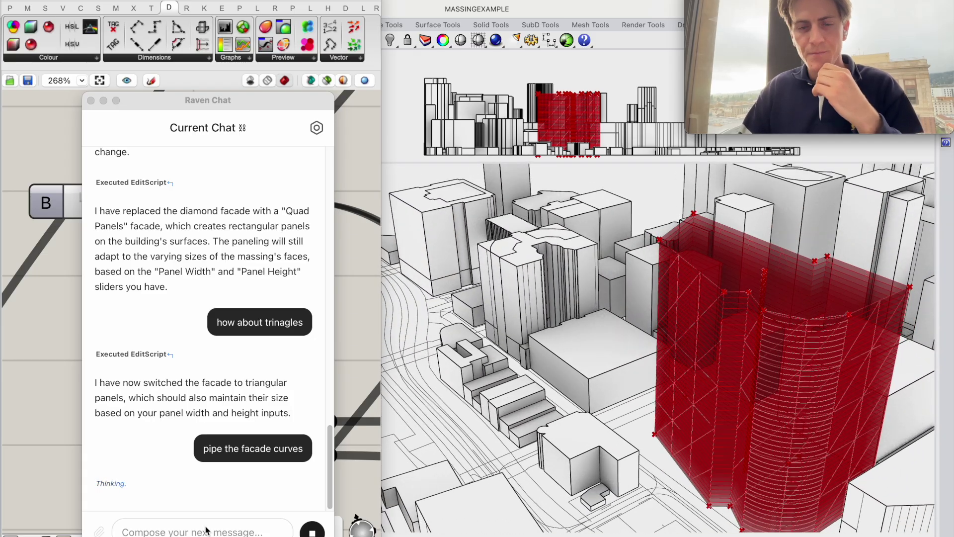
Step: Ask Raven to "give thickness to the floor slabs"
left_click(123, 531)
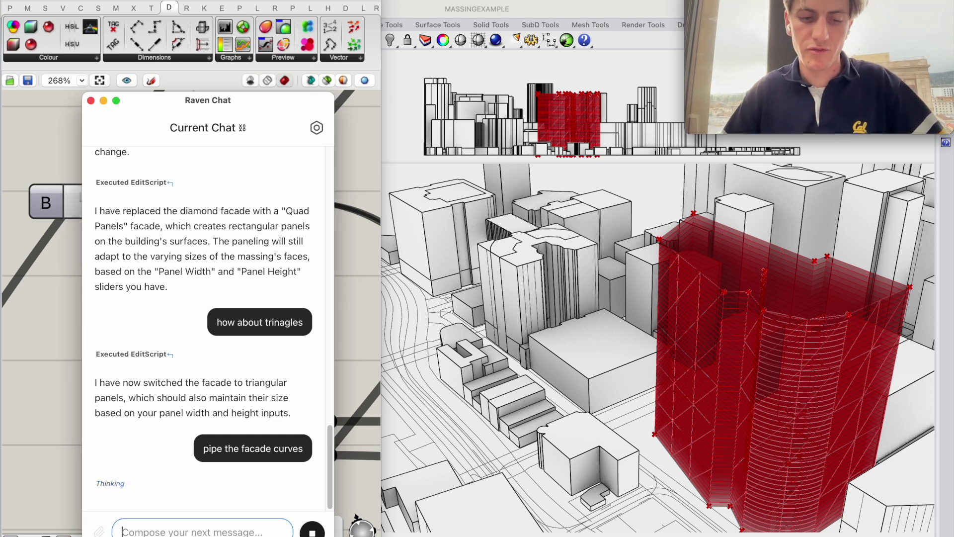
type("d")
key("BackSpace")
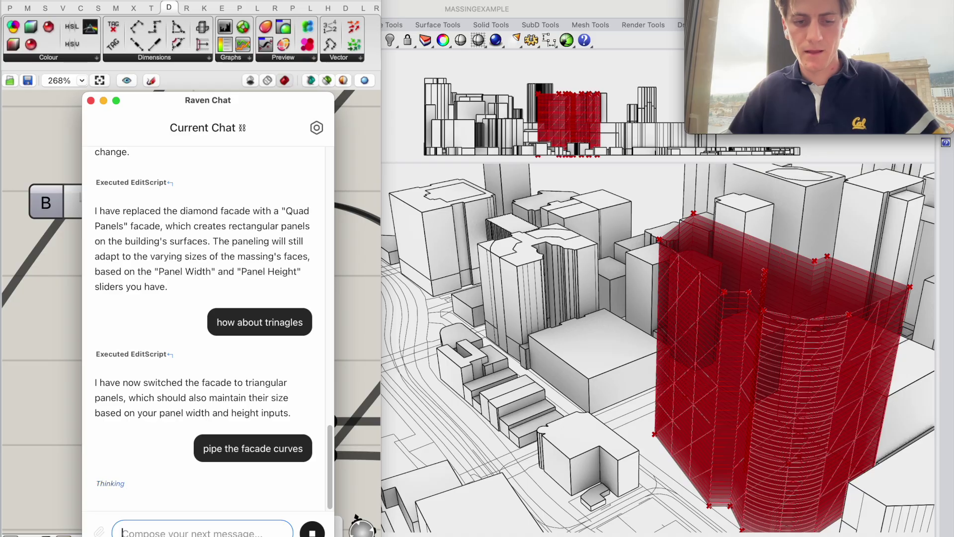
type("give thickness to the floor slabs")
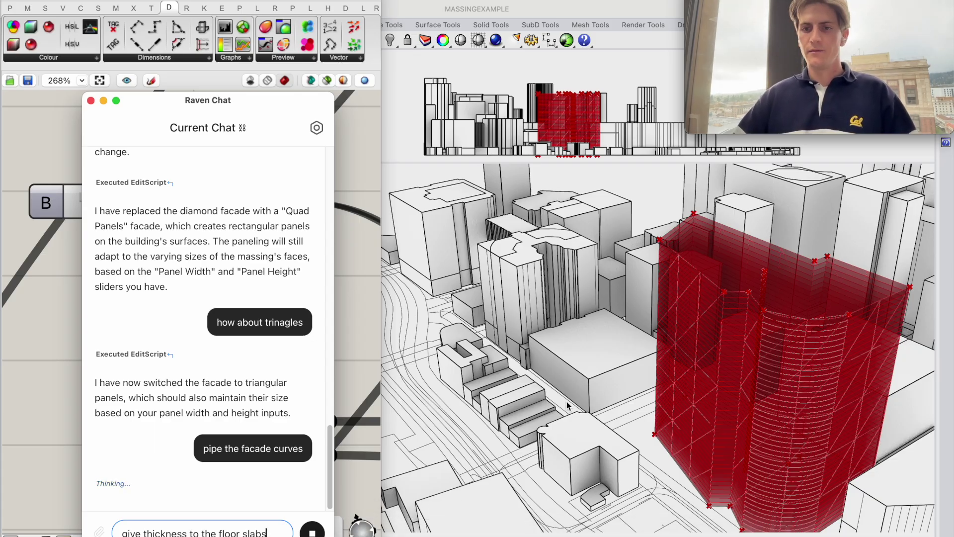
scroll(792, 320, "left", 5)
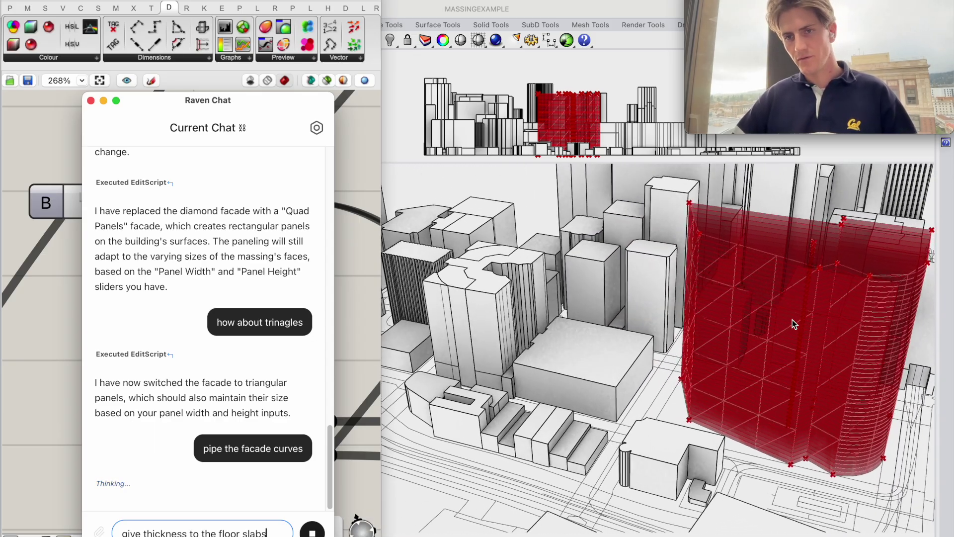
scroll(792, 320, "left", 10)
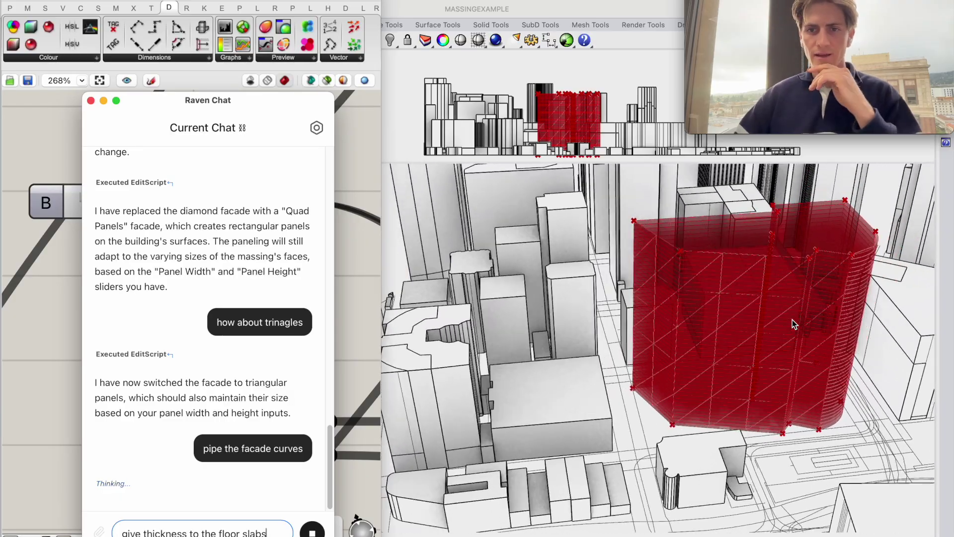
scroll(769, 334, "right", 5)
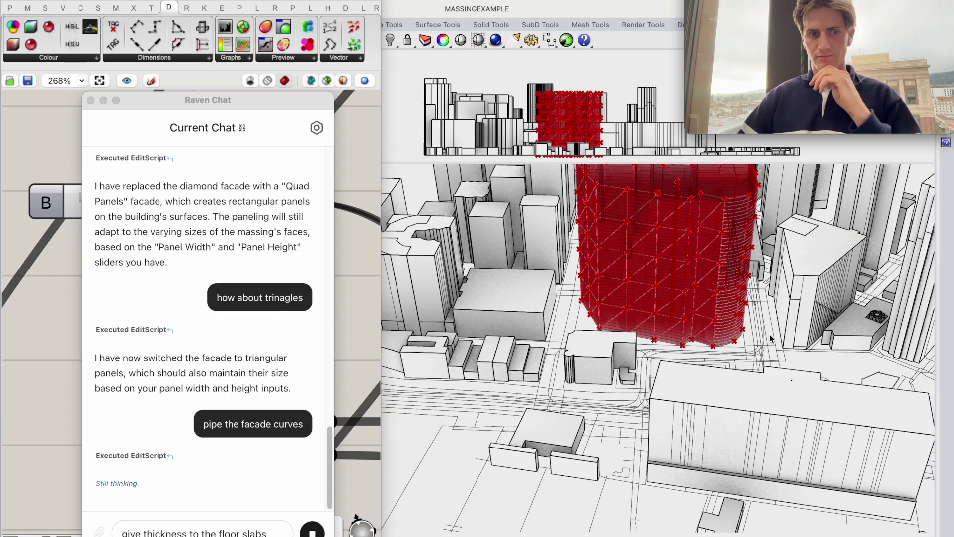
scroll(769, 334, "right", 8)
scroll(769, 334, "up", 10)
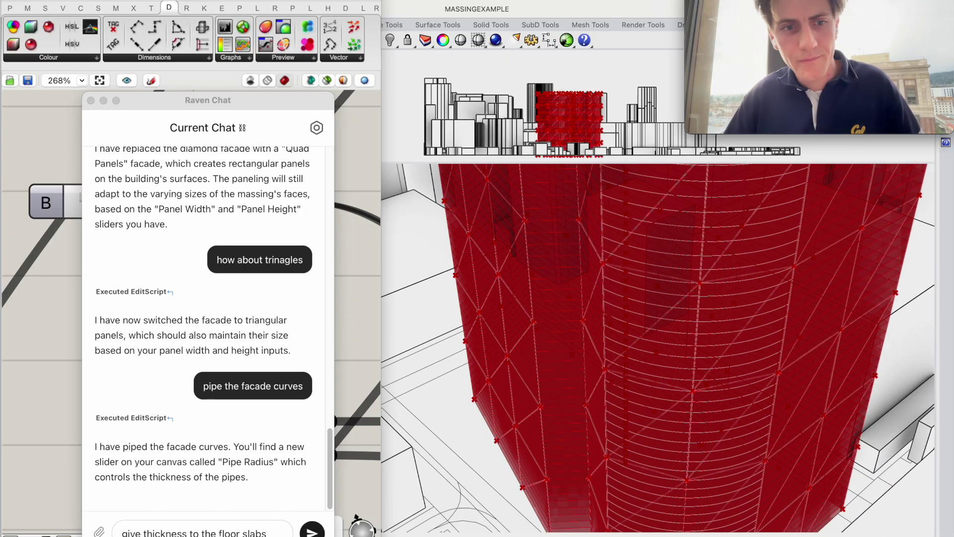
left_click(264, 532)
key("Return")
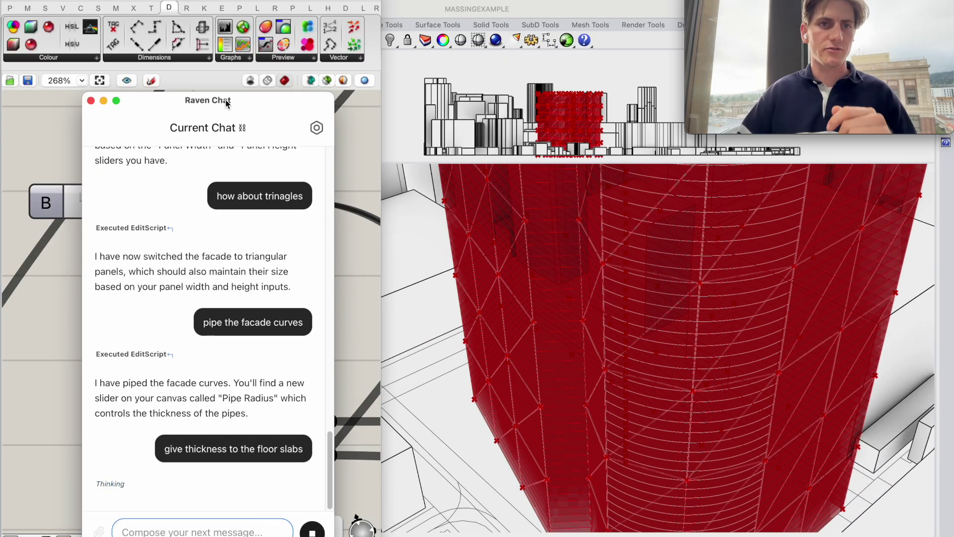
Step: Move the chat aside, find the new Pipe component on the canvas and select it to highlight the piped facade in the model
left_click_drag(251, 100, 424, 272)
left_click(162, 329)
scroll(158, 329, "down", 10)
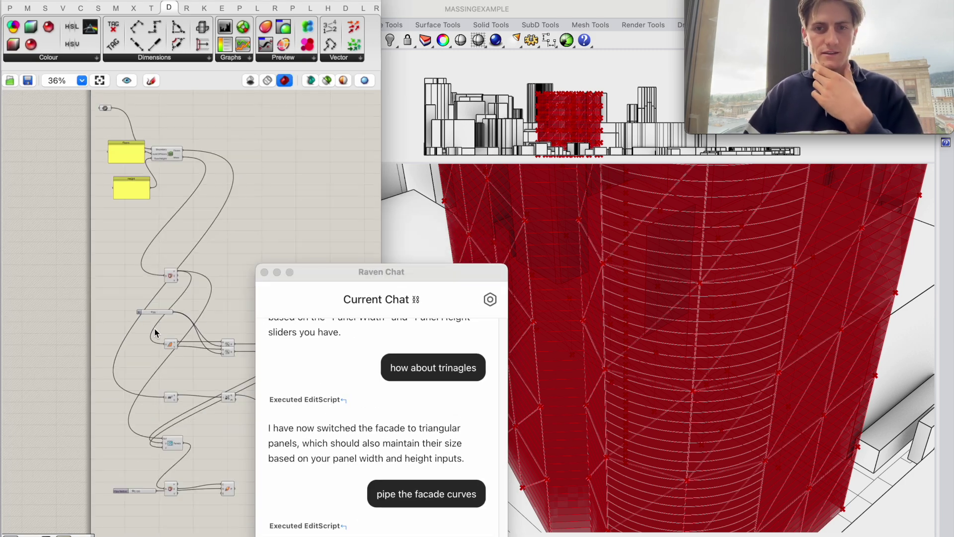
scroll(145, 368, "up", 10)
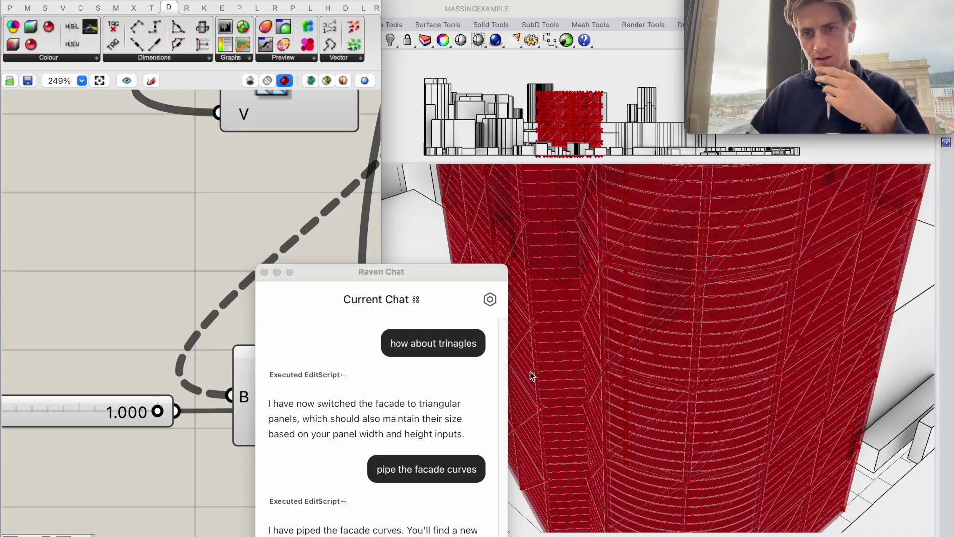
scroll(784, 291, "right", 5)
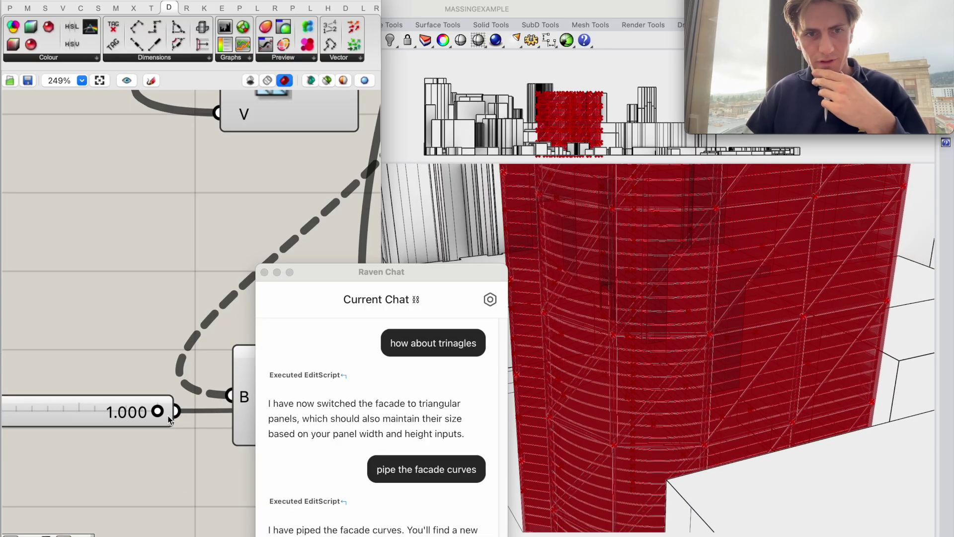
scroll(55, 374, "right", 5)
scroll(64, 369, "left", 2)
scroll(100, 362, "right", 5)
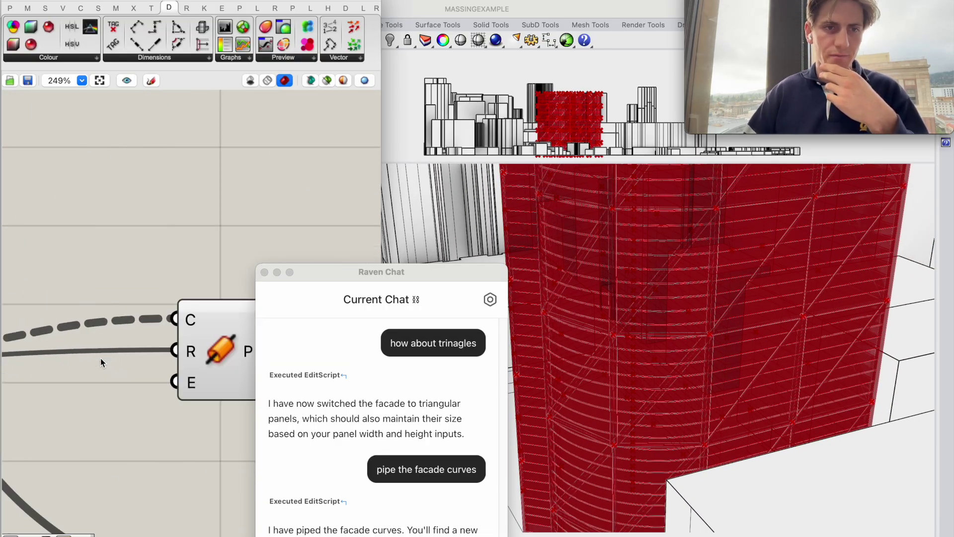
scroll(101, 362, "left", 1)
left_click(141, 340)
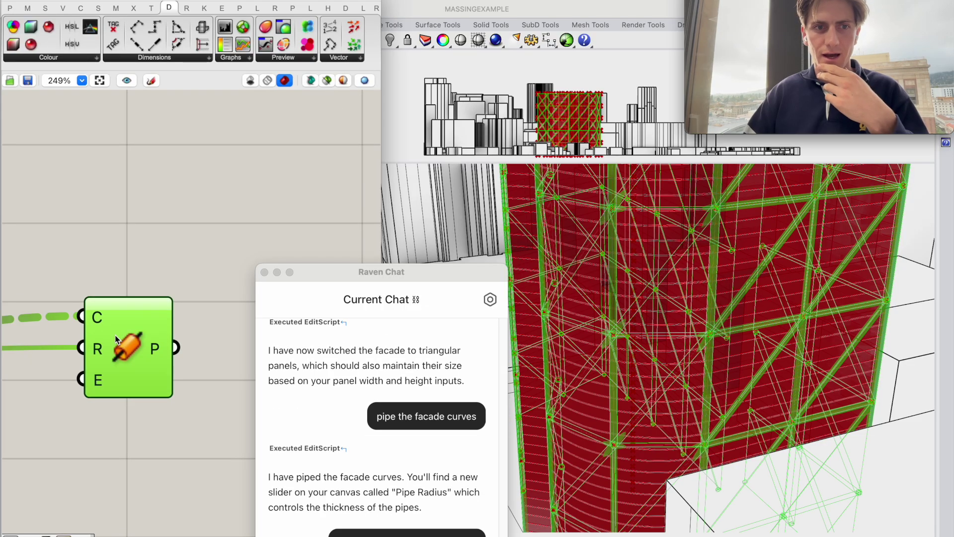
Step: Turn off the preview of all components above the two bottom rows of the Grasshopper definition
left_click(152, 268)
scroll(152, 268, "down", 10)
scroll(152, 270, "down", 3)
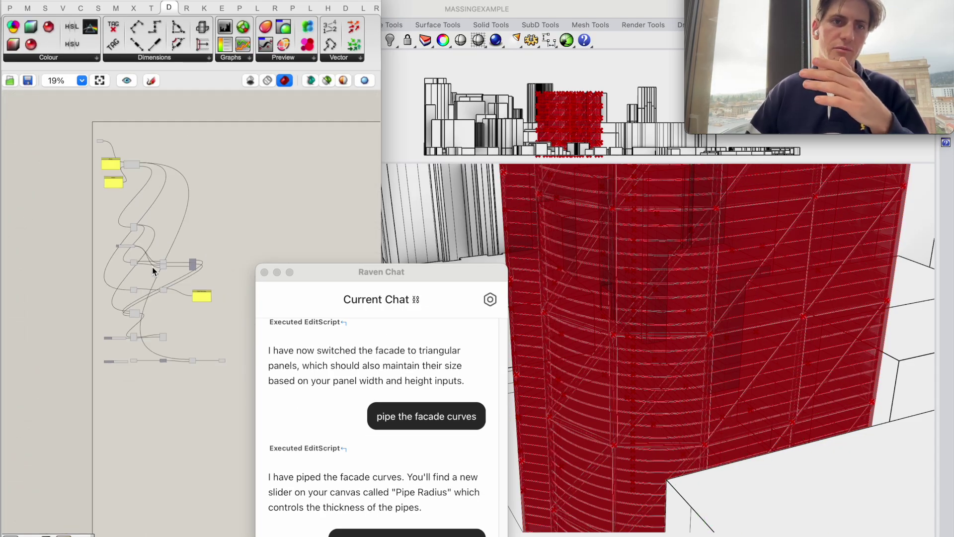
left_click_drag(253, 106, 95, 320)
right_click(105, 319)
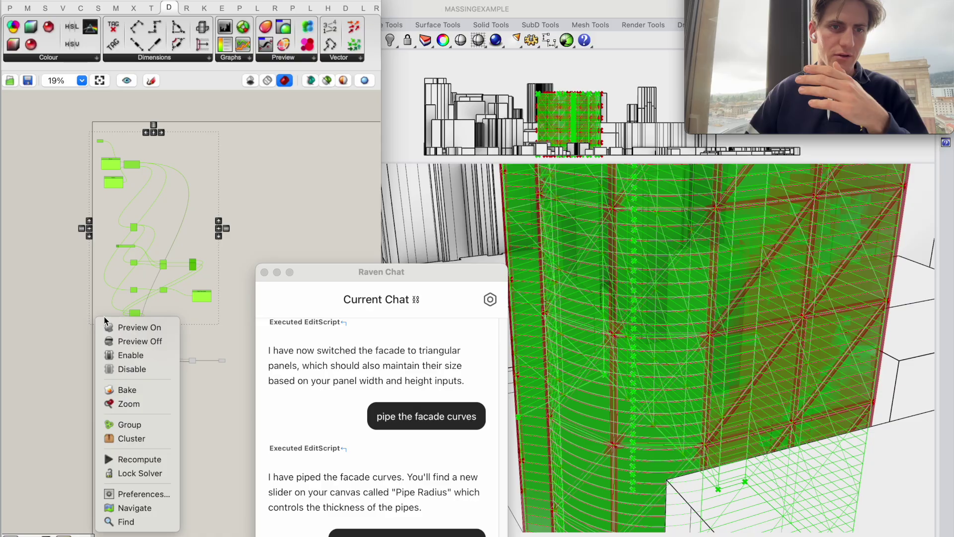
left_click(132, 341)
left_click(192, 398)
Step: Examine the piped triangular facade and the thickened floor slabs up close and from several angles
left_click(636, 326)
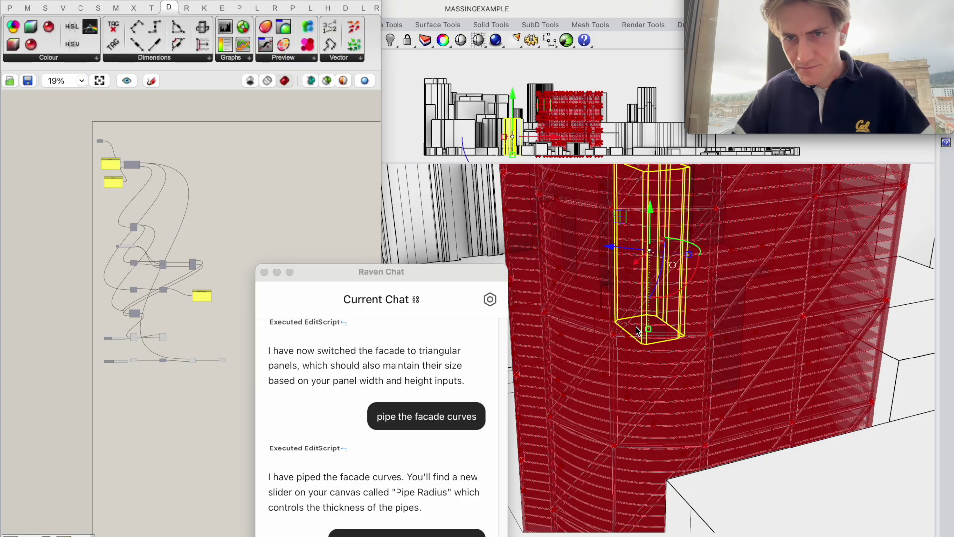
scroll(636, 327, "up", 5)
key("Escape")
scroll(636, 327, "up", 3)
scroll(636, 327, "left", 5)
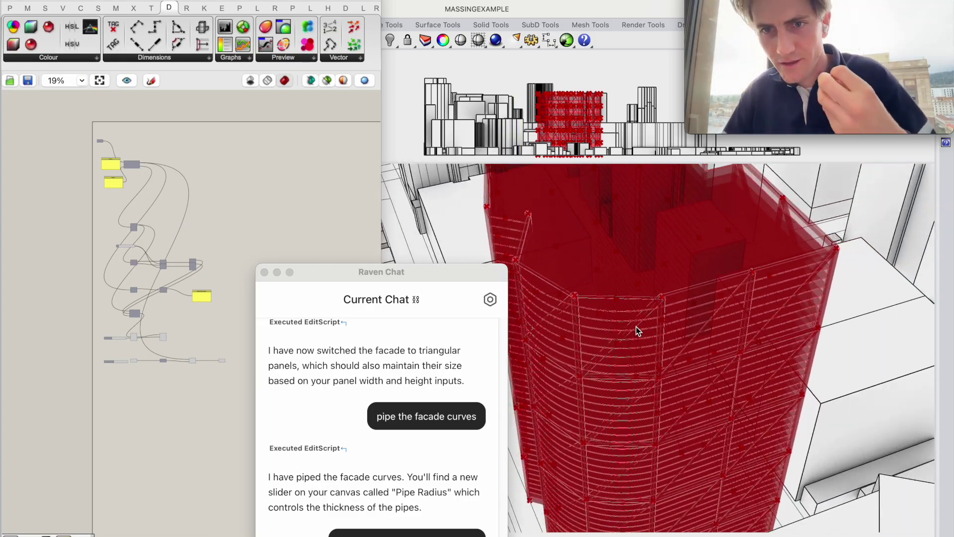
scroll(636, 326, "down", 8)
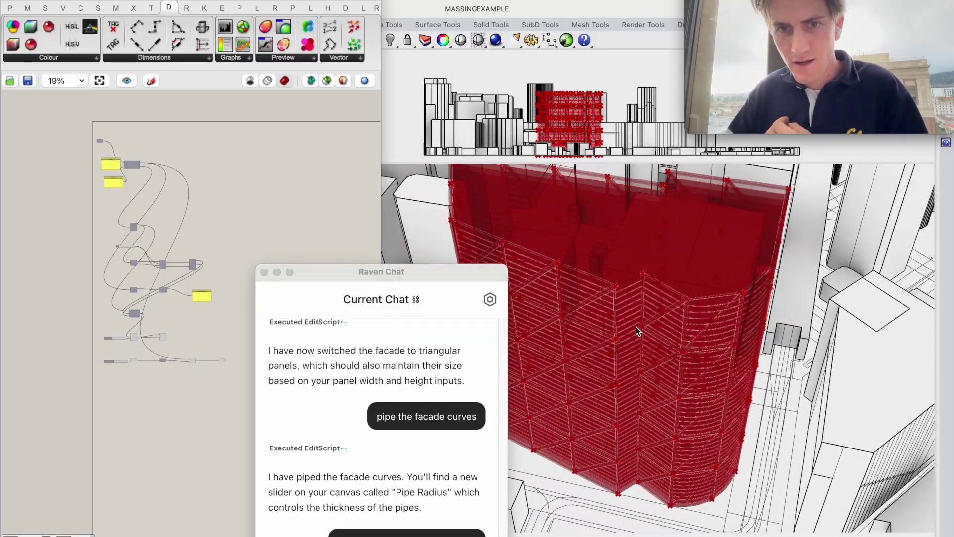
scroll(634, 275, "up", 4)
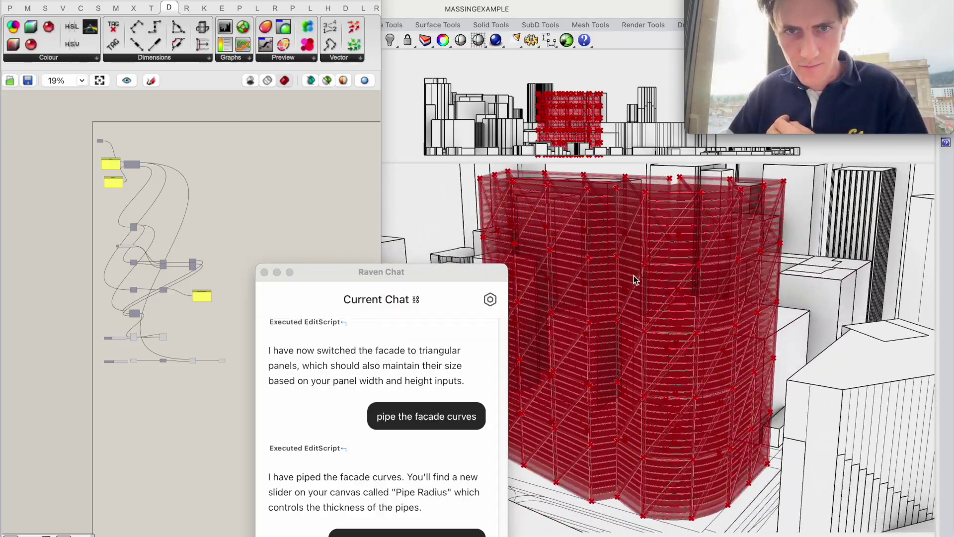
scroll(634, 275, "up", 4)
scroll(634, 276, "down", 3)
scroll(634, 278, "up", 10)
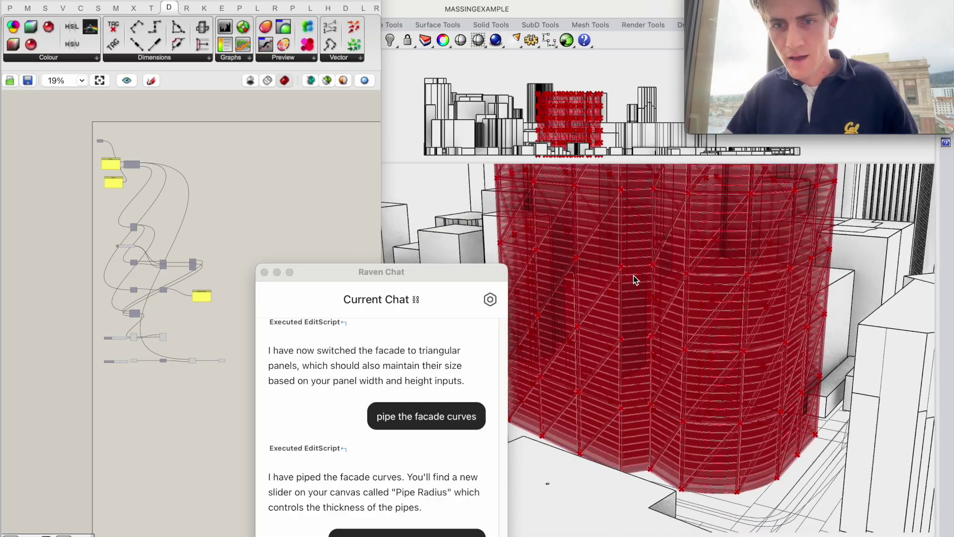
Step: Bring the whole chat into view, open its component library settings and review the enabled LunchBox subcategories
left_click_drag(422, 277, 283, 69)
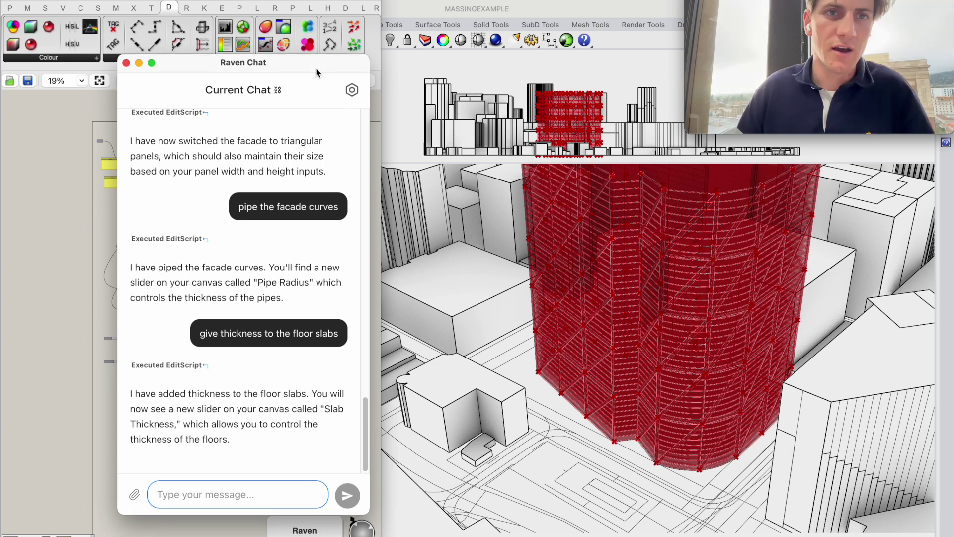
left_click_drag(316, 67, 387, 59)
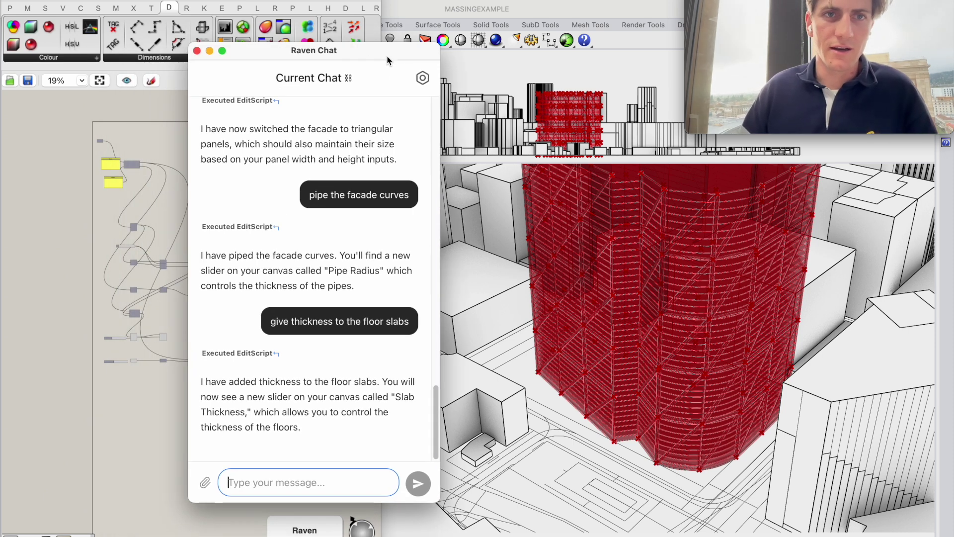
left_click(423, 79)
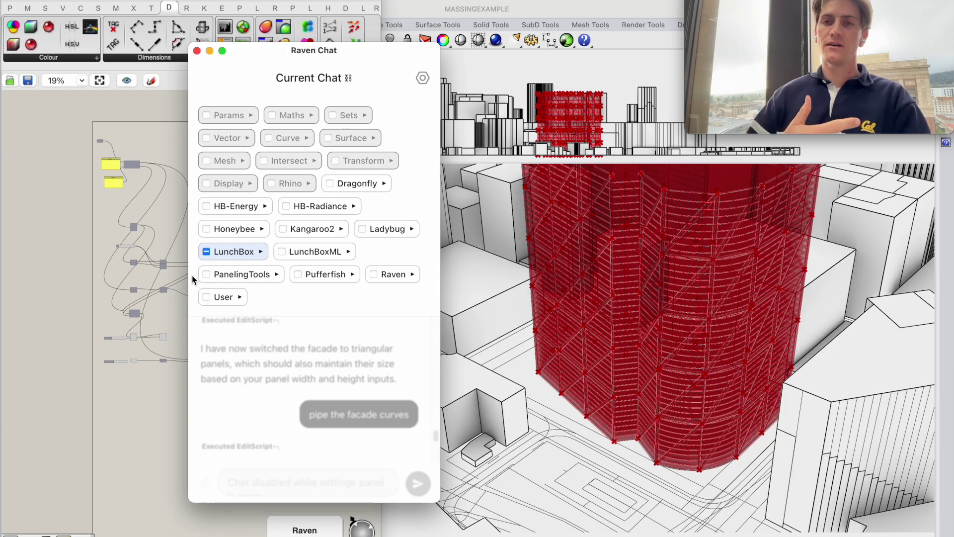
left_click(260, 251)
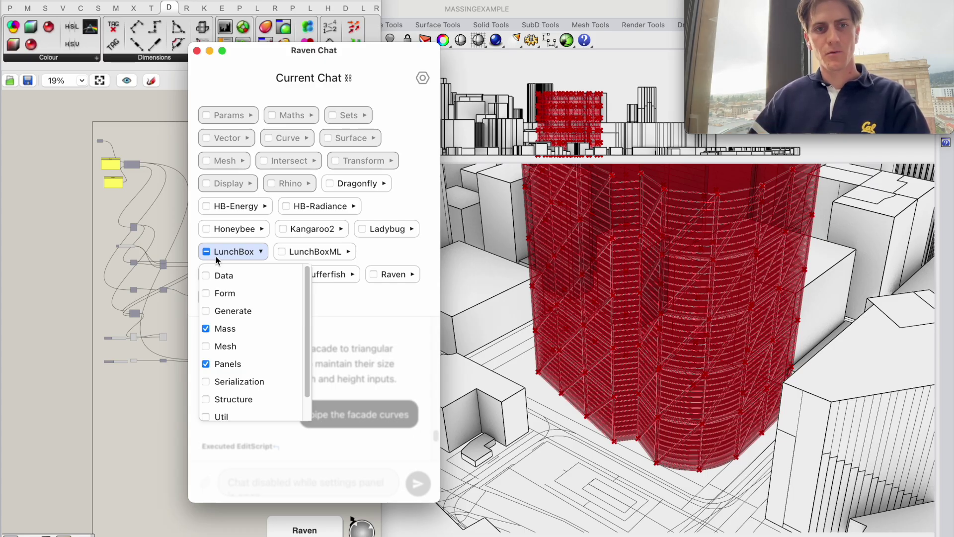
left_click(262, 254)
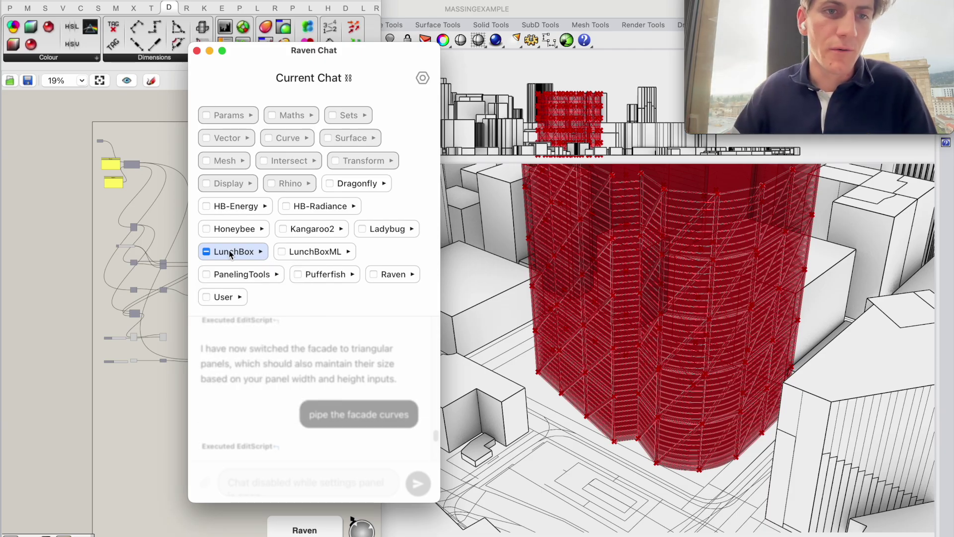
Step: Disable the LunchBox library and enable the Display library in the chat's component settings
left_click(207, 254)
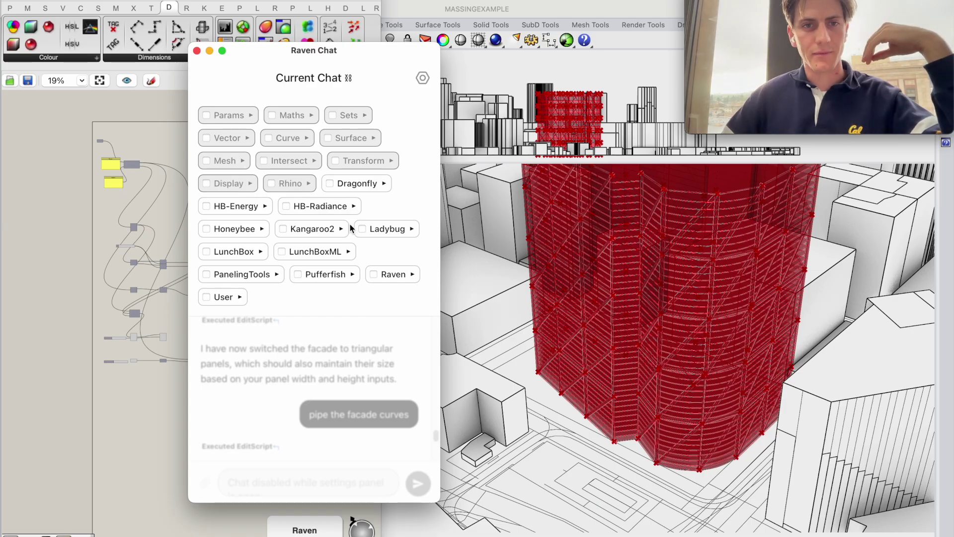
left_click(413, 230)
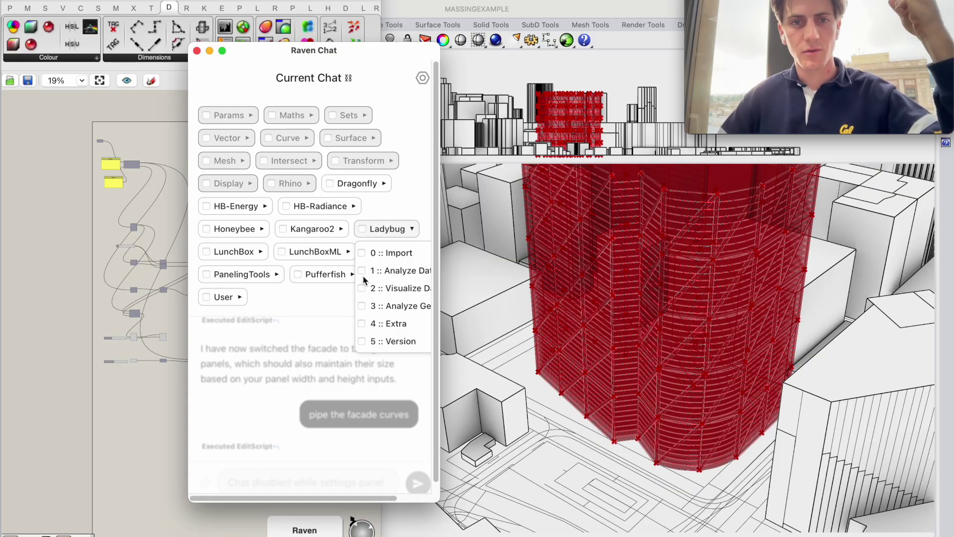
left_click(413, 230)
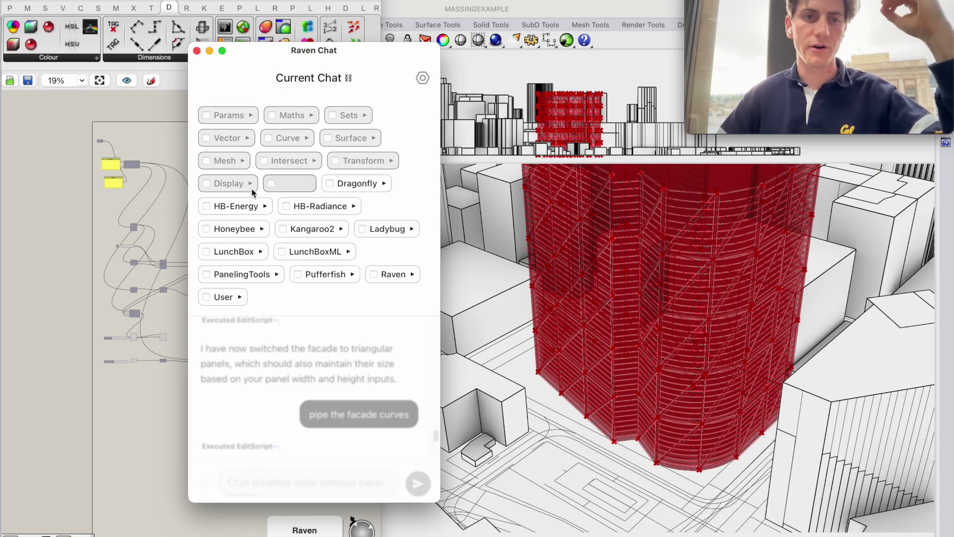
left_click(206, 185)
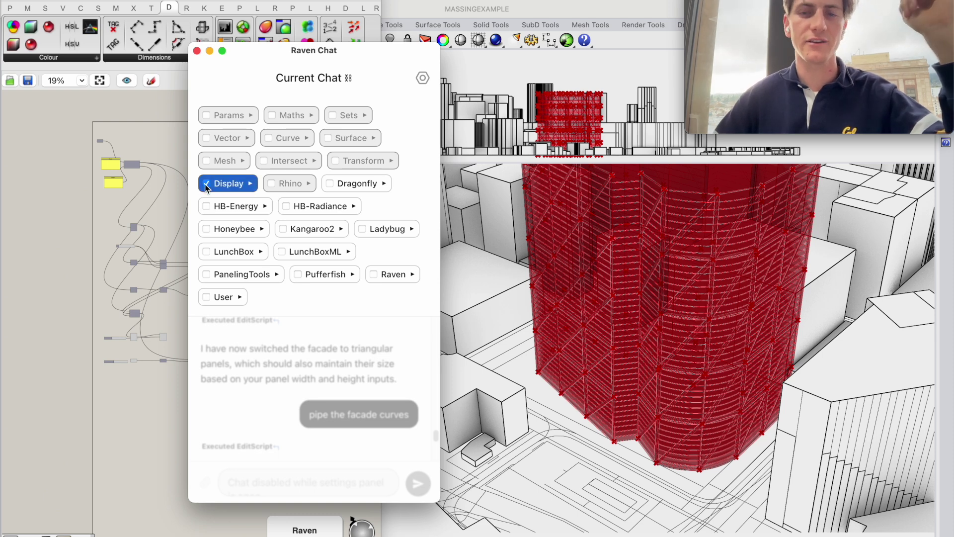
Step: Leave the chat's component settings and send the prompt "create a custom preview of the facade pipes and floor slabs. set color values with panels"
left_click(422, 78)
left_click(273, 483)
type("cre")
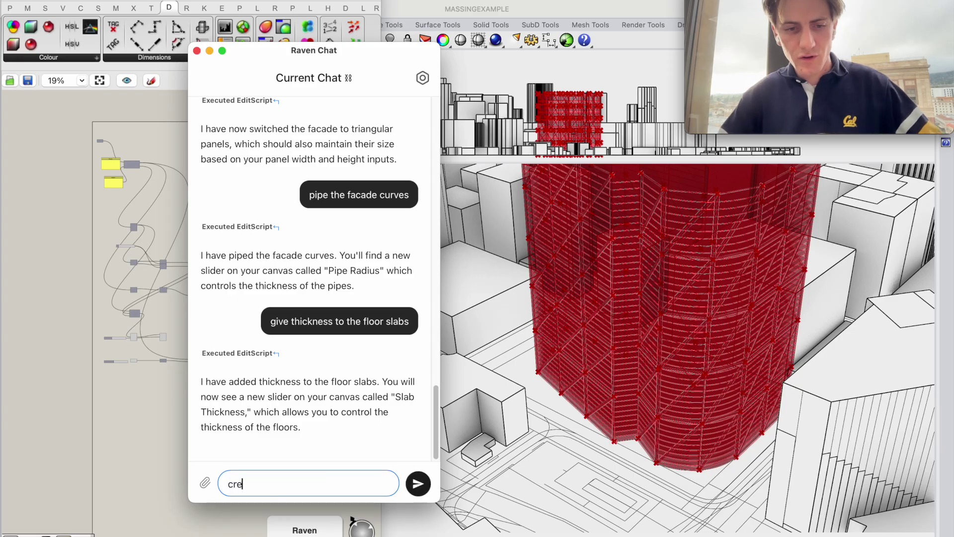
type("ate a custom prev")
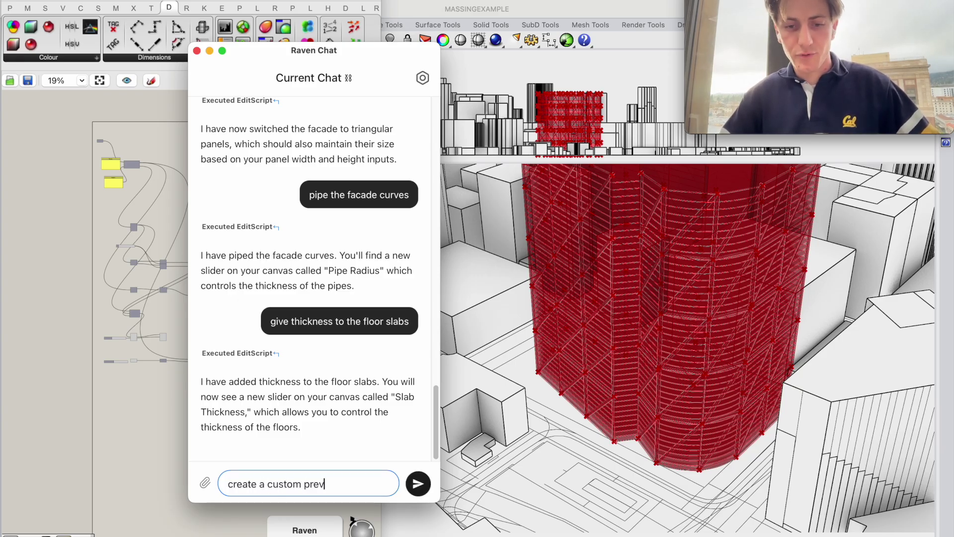
type("iew of")
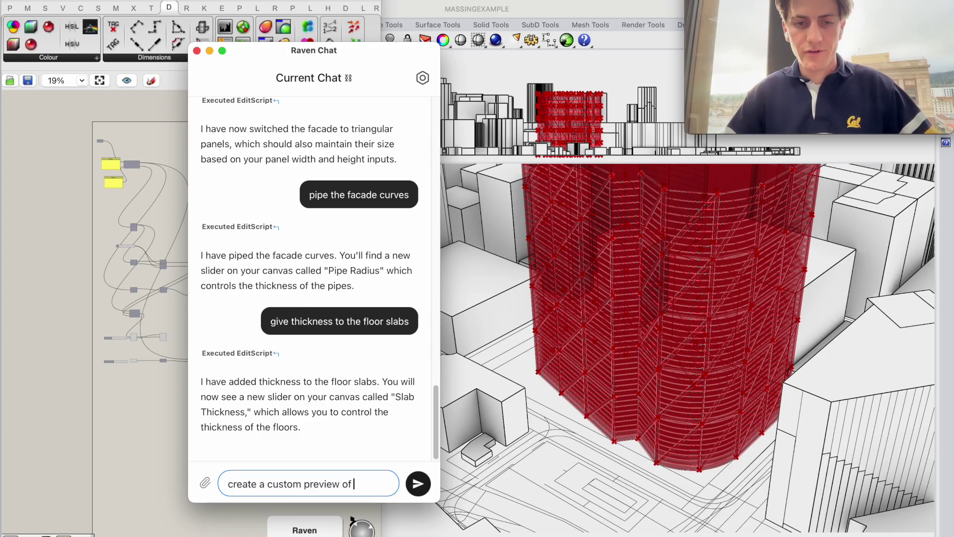
type(" the facade")
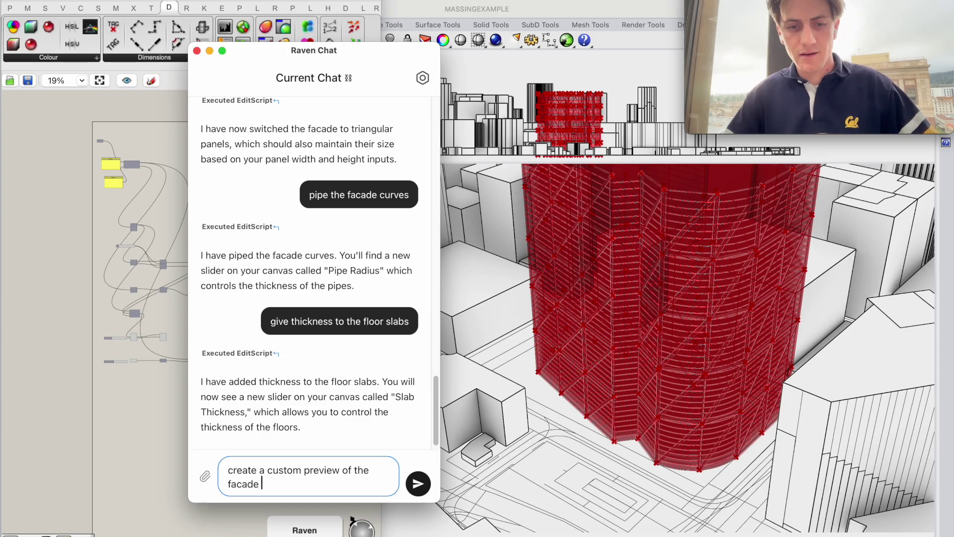
type(" pipes and fl")
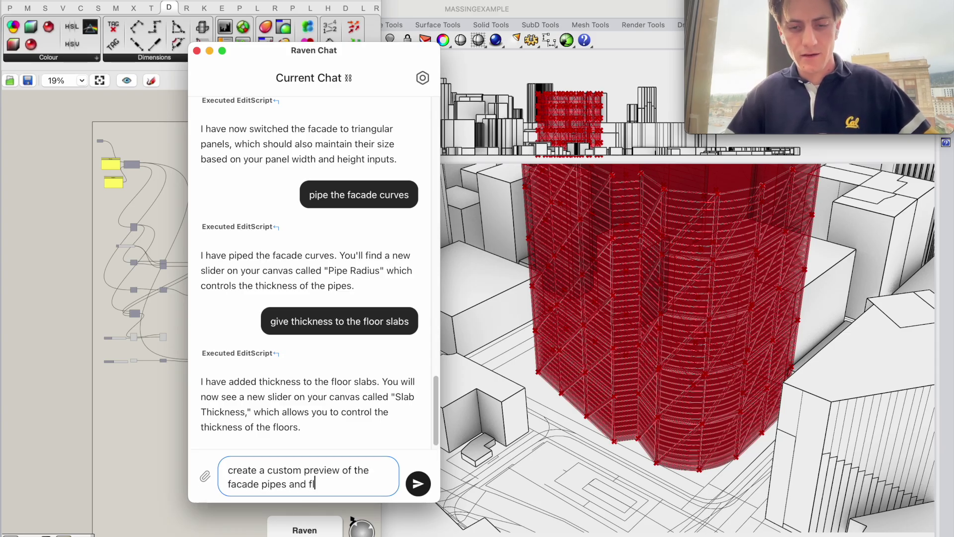
type("oor slabs. set color")
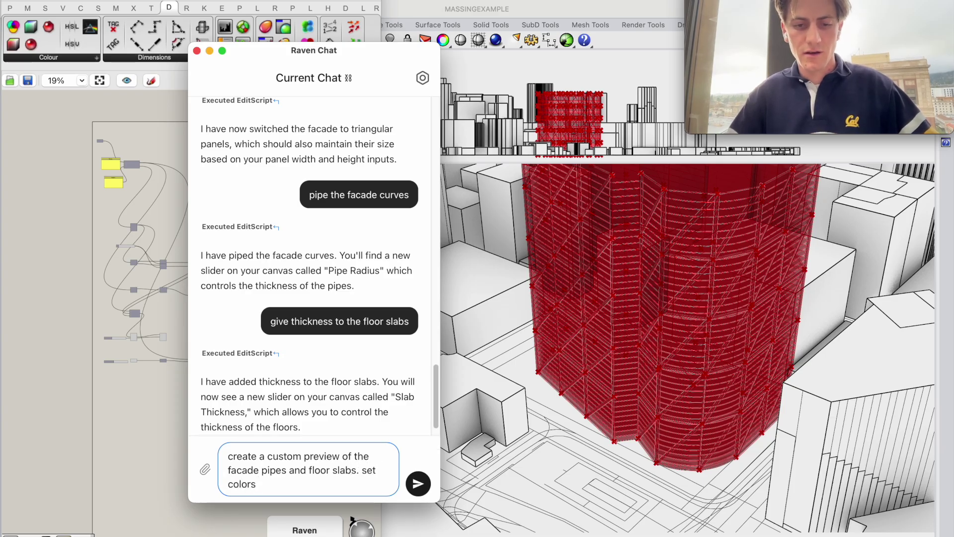
type(" values with panels")
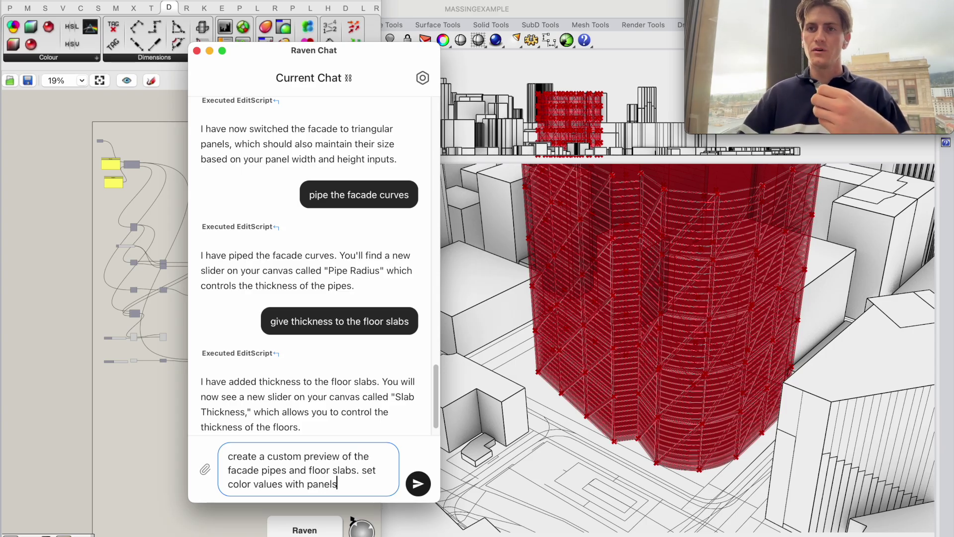
key("Return")
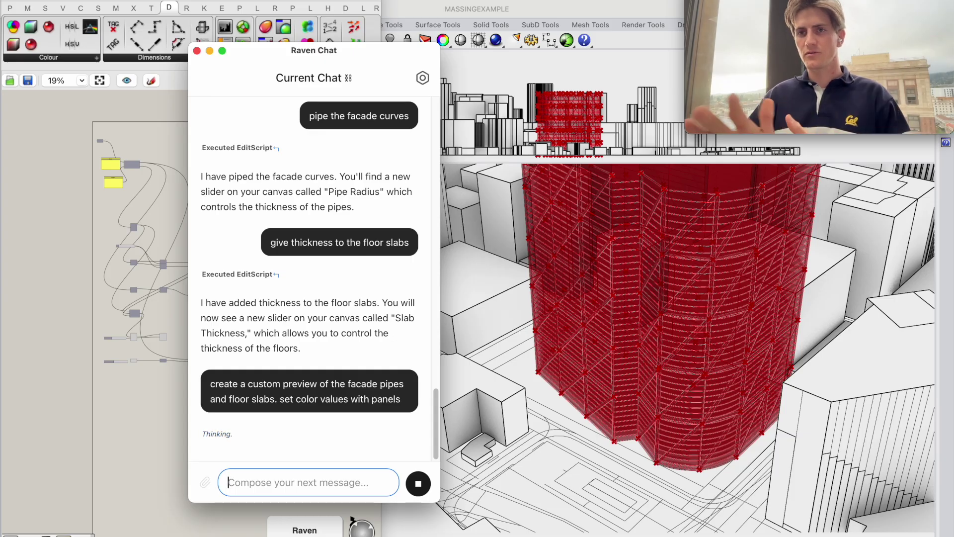
Step: Move the chat clear of the Grasshopper definition and review the available Colour and Preview components of the Display library
left_click_drag(320, 63, 426, 77)
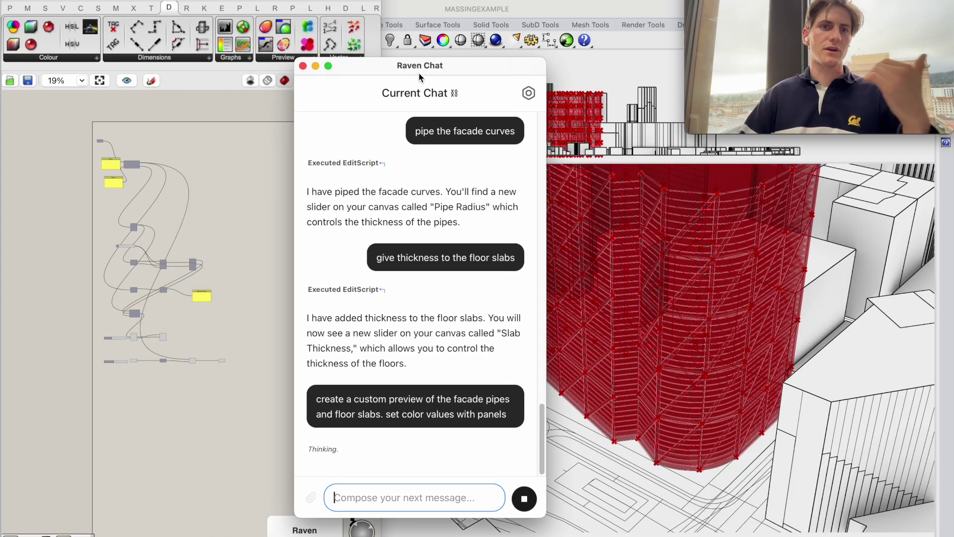
left_click(46, 113)
left_click(93, 61)
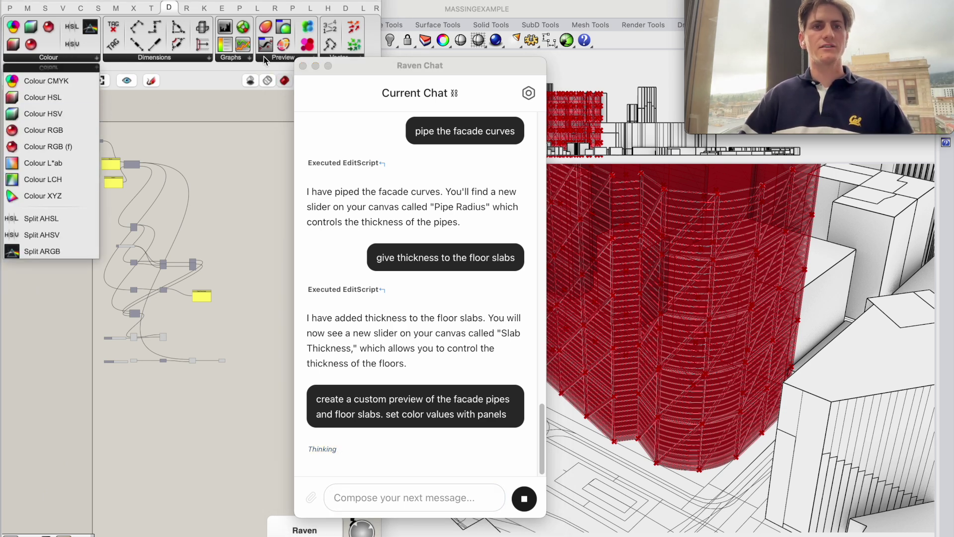
left_click(282, 59)
left_click_drag(371, 68, 466, 68)
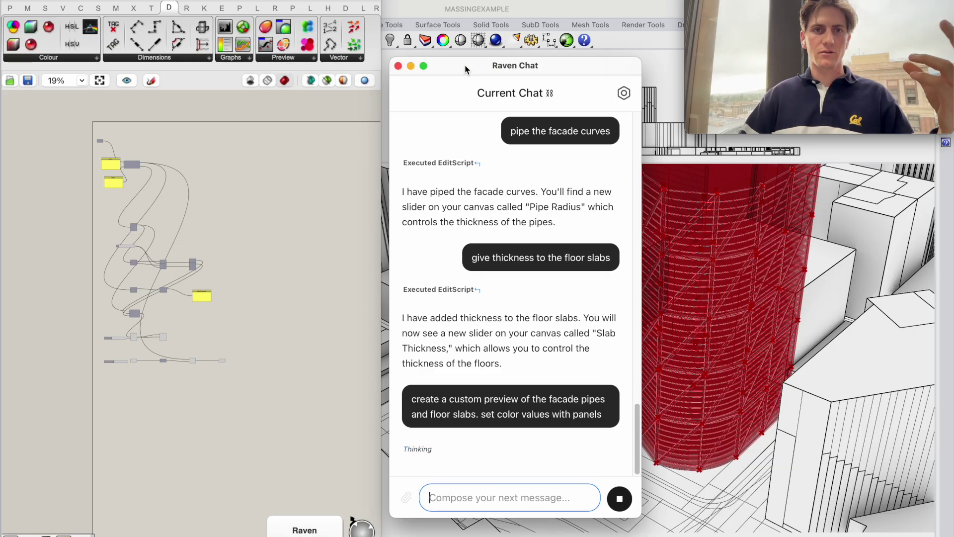
left_click(301, 61)
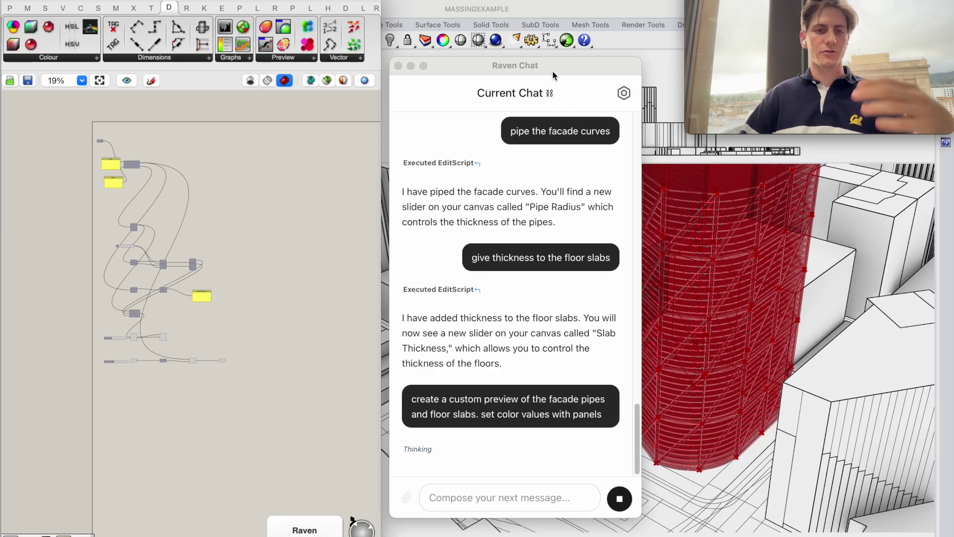
Step: Uncover the Rhino viewports and examine the tower's facade and floor slabs from several angles in the perspective view
left_click_drag(552, 71, 494, 124)
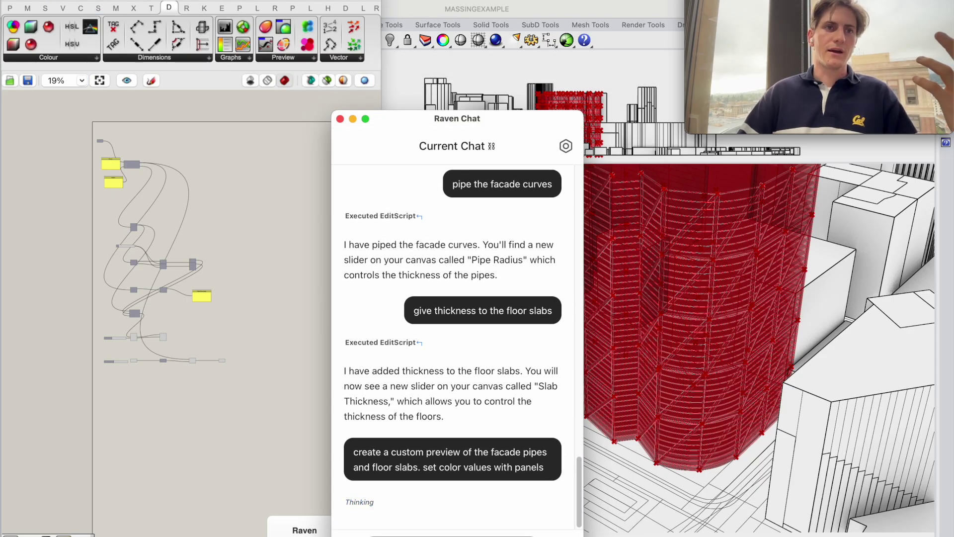
left_click_drag(380, 1, 341, 480)
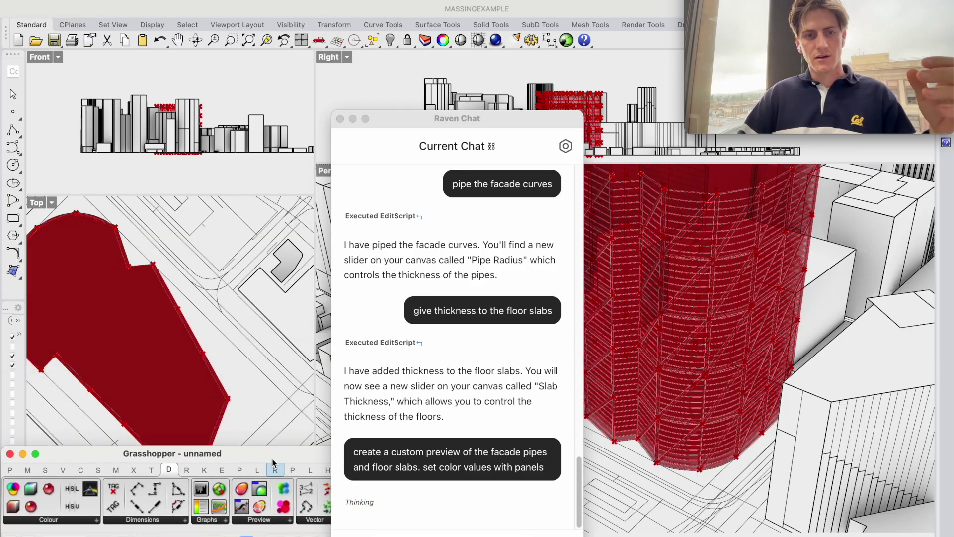
left_click_drag(275, 455, 275, 532)
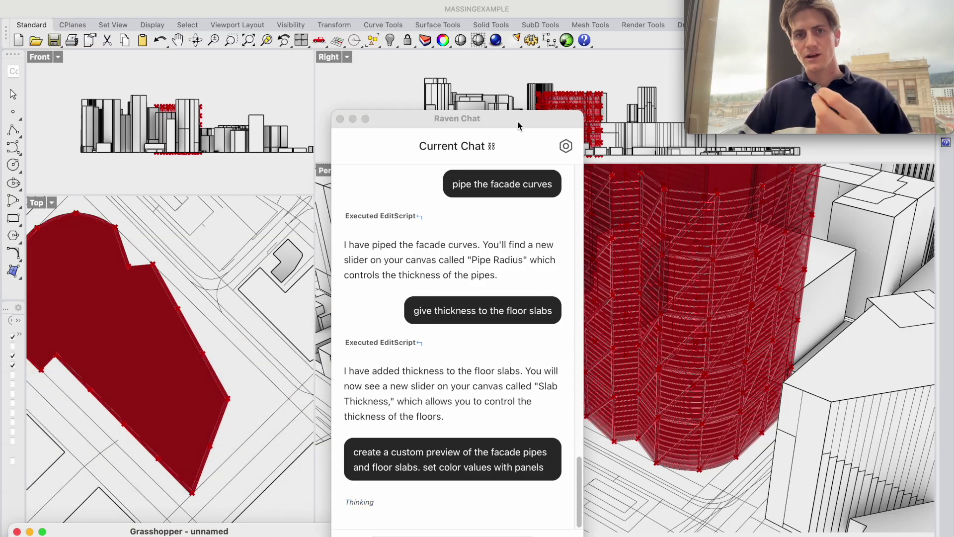
left_click_drag(518, 120, 442, 368)
scroll(746, 379, "down", 2)
left_click(746, 379)
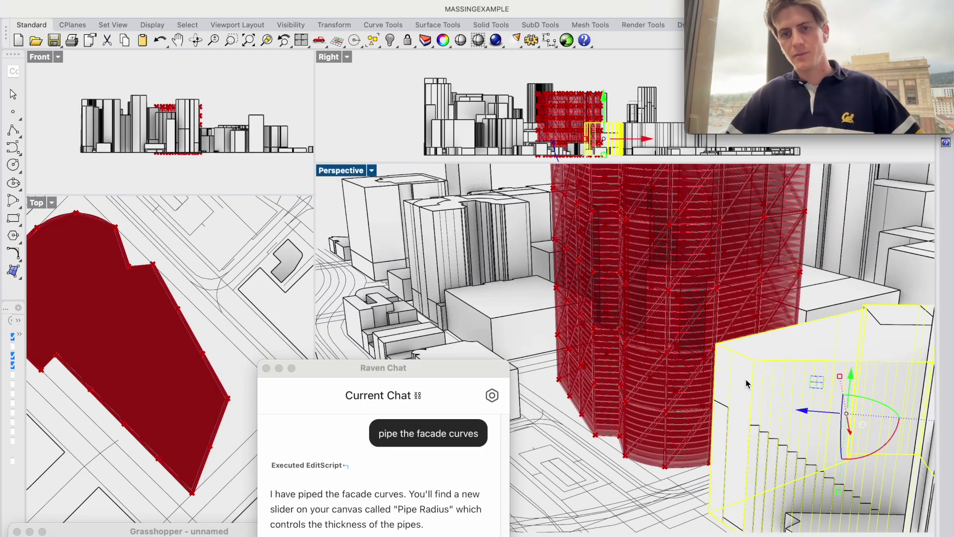
scroll(745, 379, "down", 3)
left_click(426, 198)
scroll(692, 316, "up", 5)
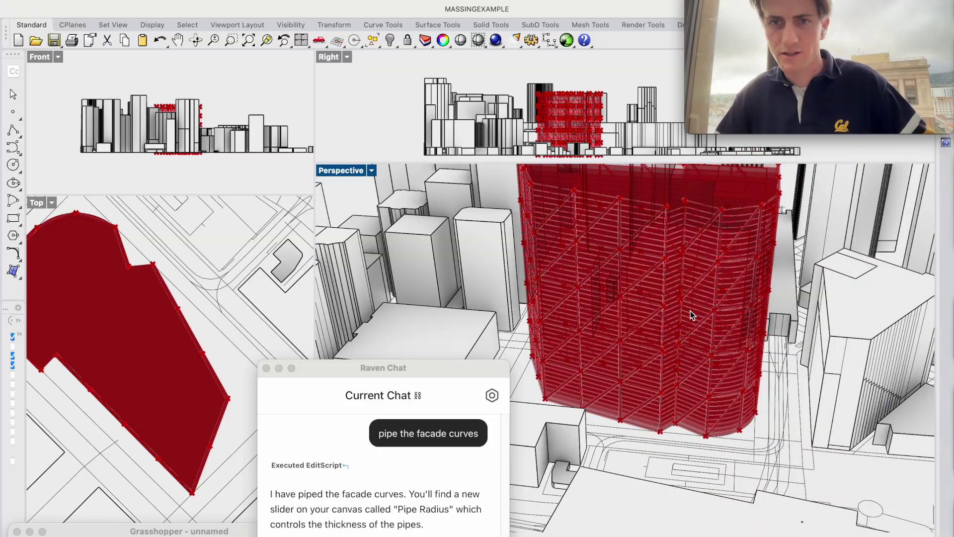
scroll(690, 311, "up", 5)
scroll(690, 311, "right", 10)
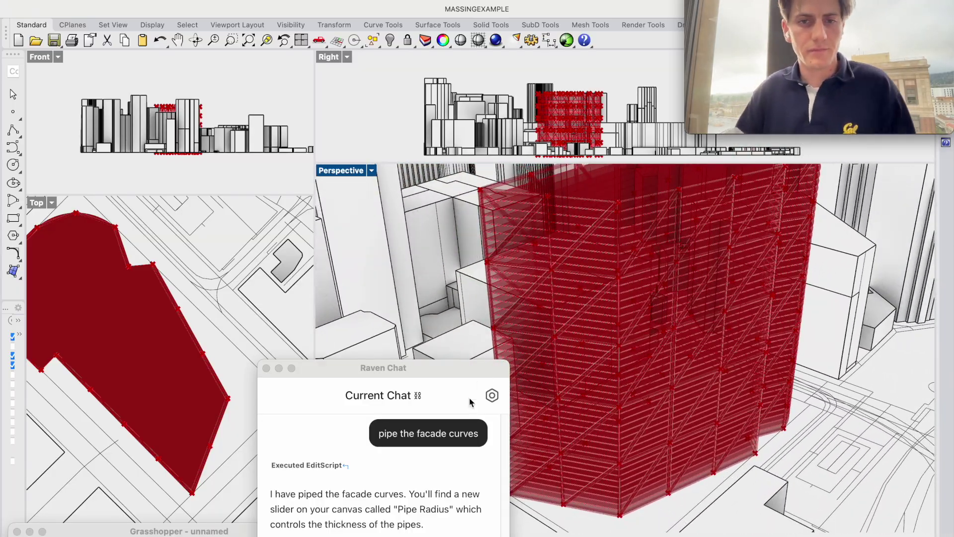
Step: Arrange the chat and Grasshopper windows so that both are readable beside the tower in the perspective view
left_click_drag(467, 368, 402, 88)
left_click_drag(133, 533, 138, 188)
left_click_drag(128, 313, 124, 536)
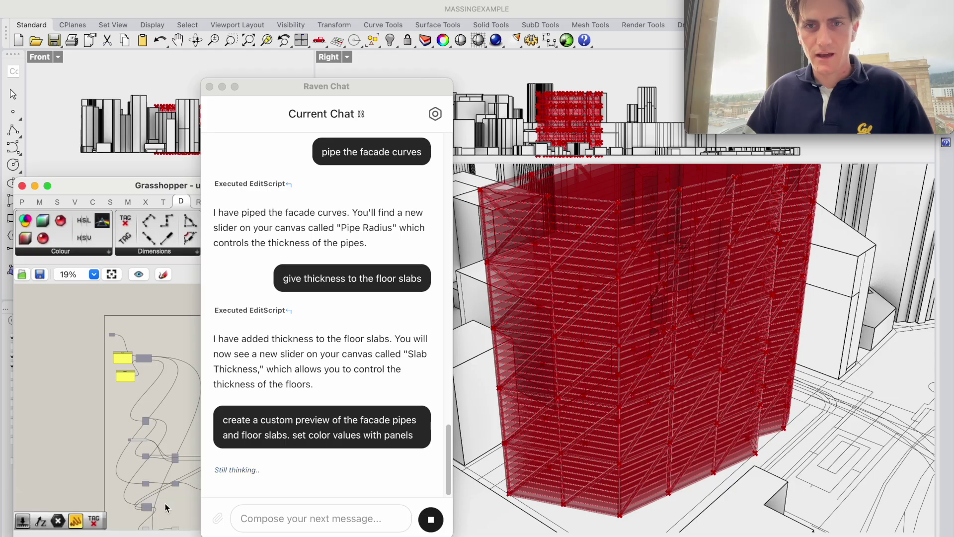
Step: Turn off the preview of the sliders and first components at the start of the two bottom rows of the definition
right_click_drag(596, 278, 565, 160)
scroll(83, 407, "down", 3)
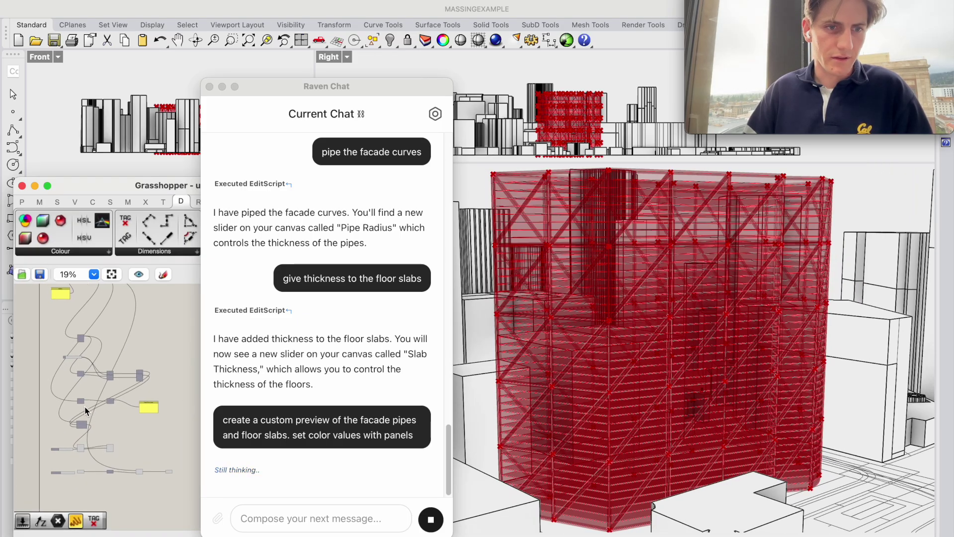
scroll(96, 414, "up", 3)
scroll(96, 413, "down", 2)
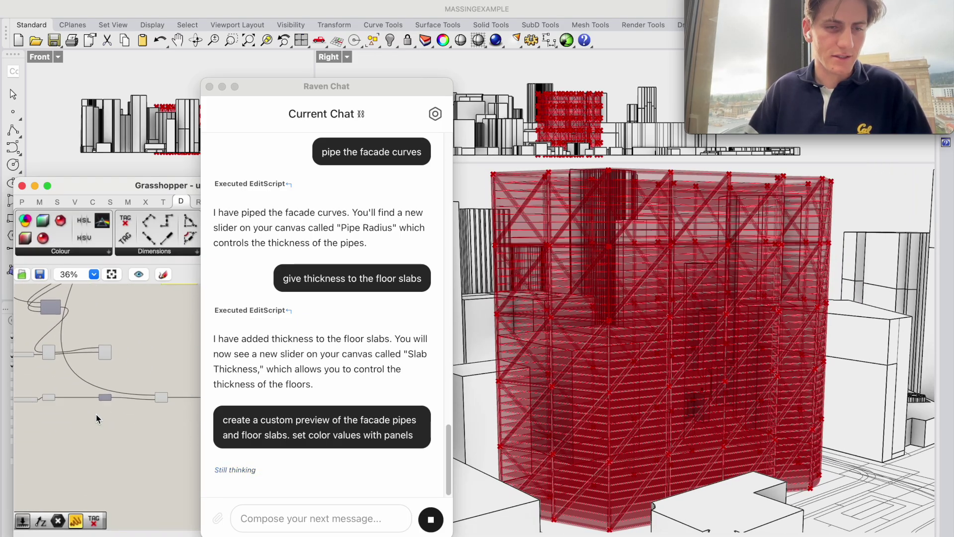
scroll(144, 362, "down", 2)
scroll(144, 362, "left", 2)
scroll(144, 362, "down", 2)
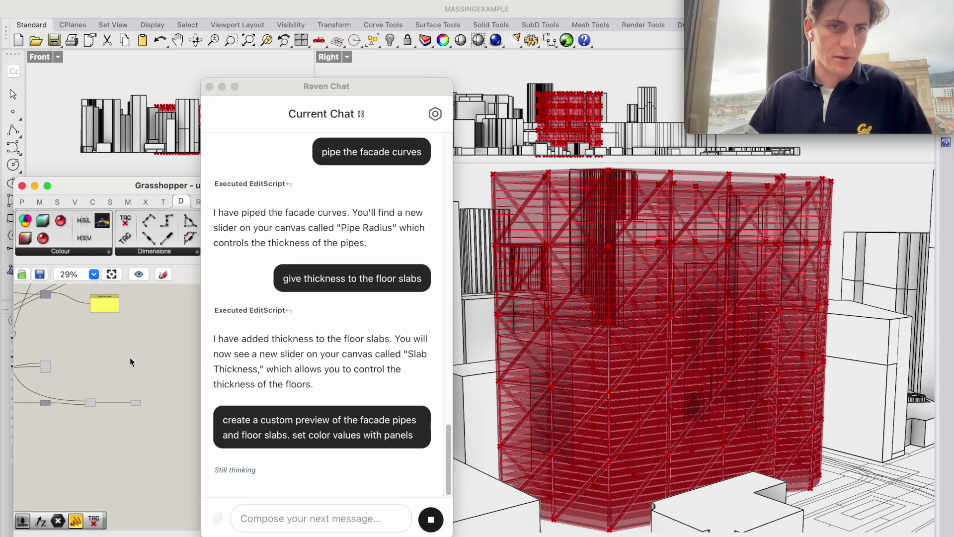
left_click_drag(109, 324, 34, 392)
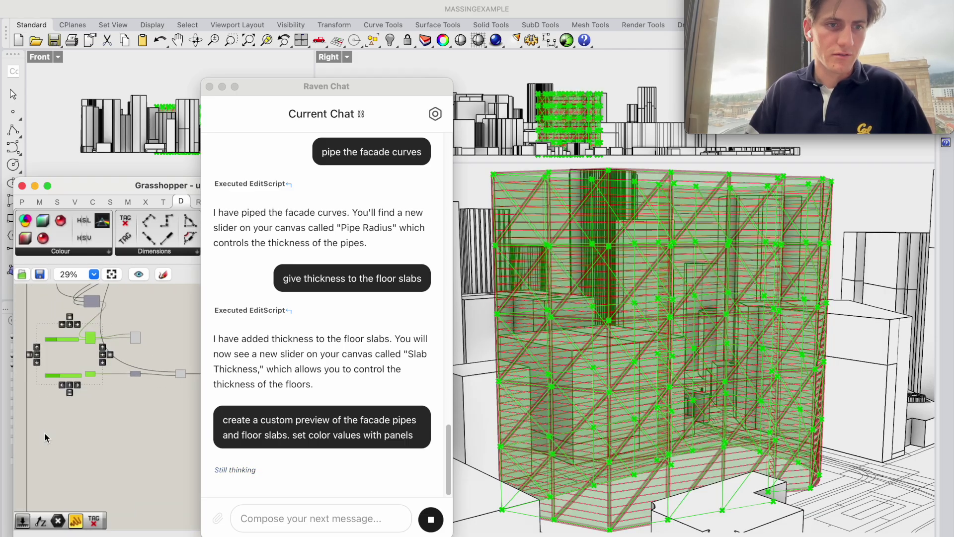
right_click(46, 436)
left_click(60, 252)
left_click(166, 459)
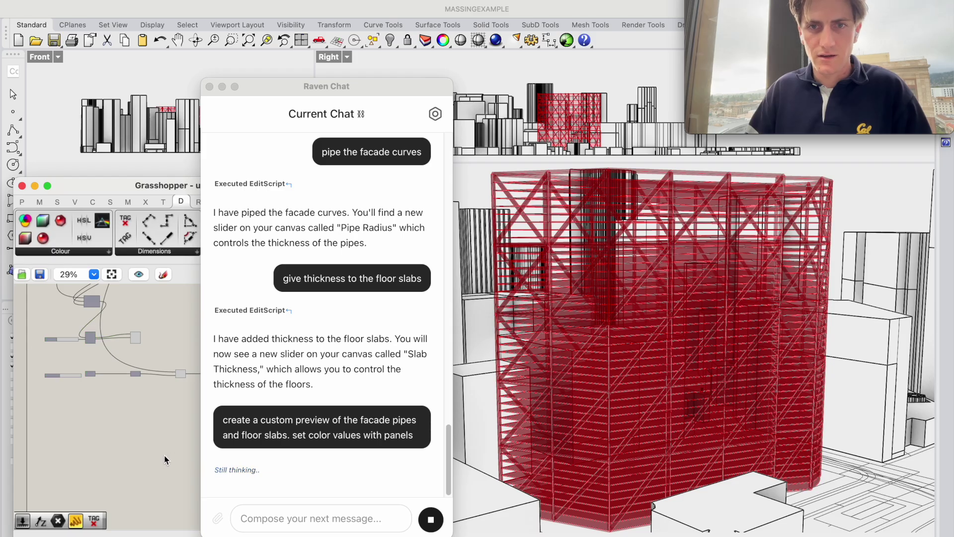
Step: Examine the tower's facade pipes and top floor slab from different angles in the perspective view
scroll(166, 459, "right", 1)
scroll(568, 339, "right", 5)
scroll(568, 339, "down", 5)
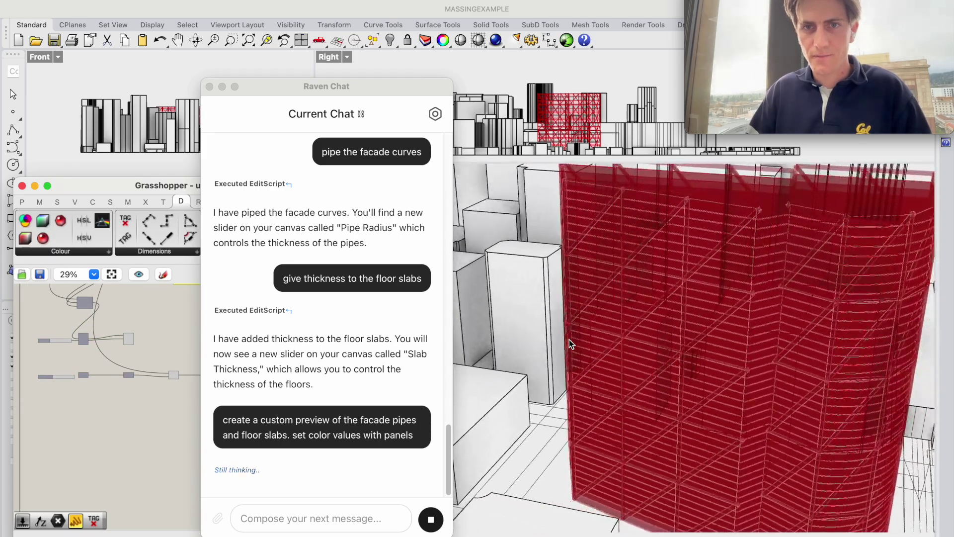
left_click(360, 382)
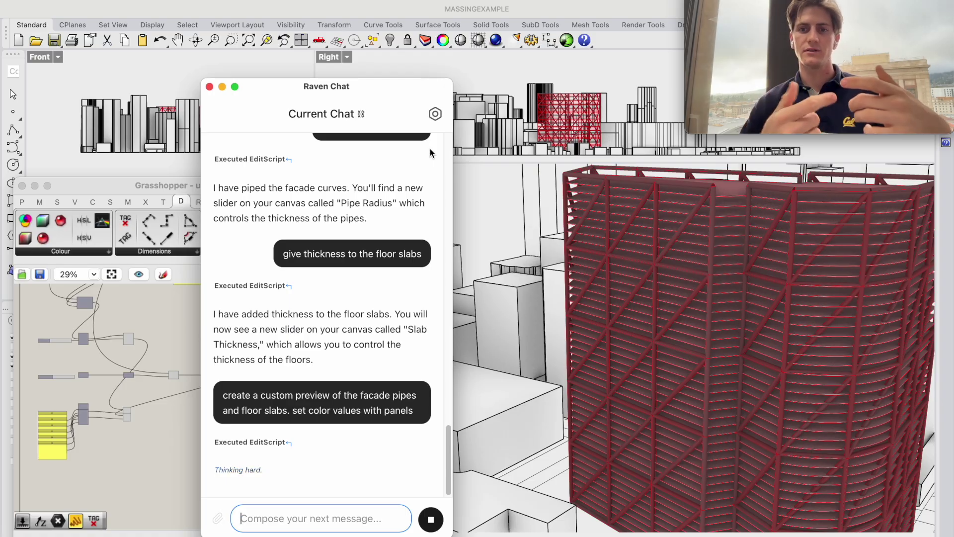
scroll(837, 253, "up", 5)
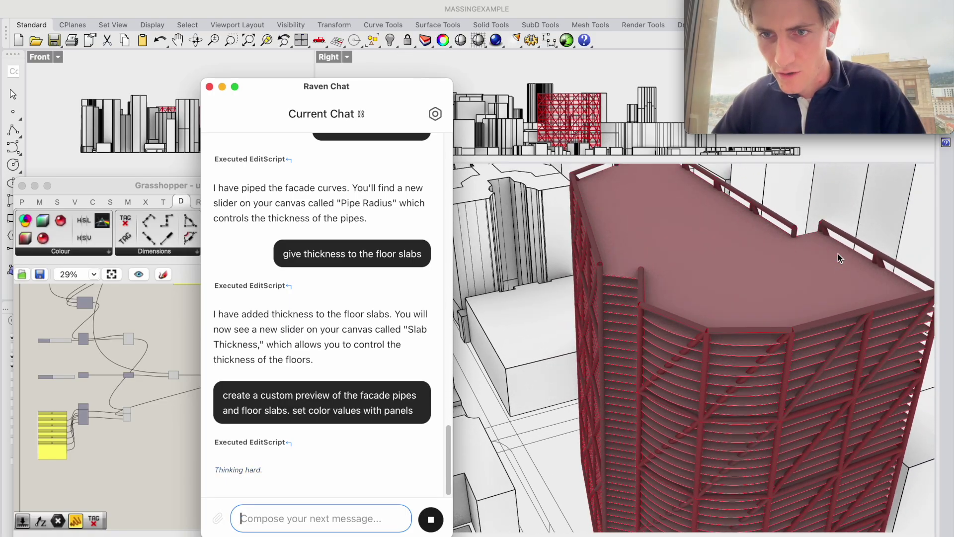
scroll(838, 253, "down", 3)
Step: Turn off the preview of the components in the rows directly above the new custom preview group
left_click(163, 452)
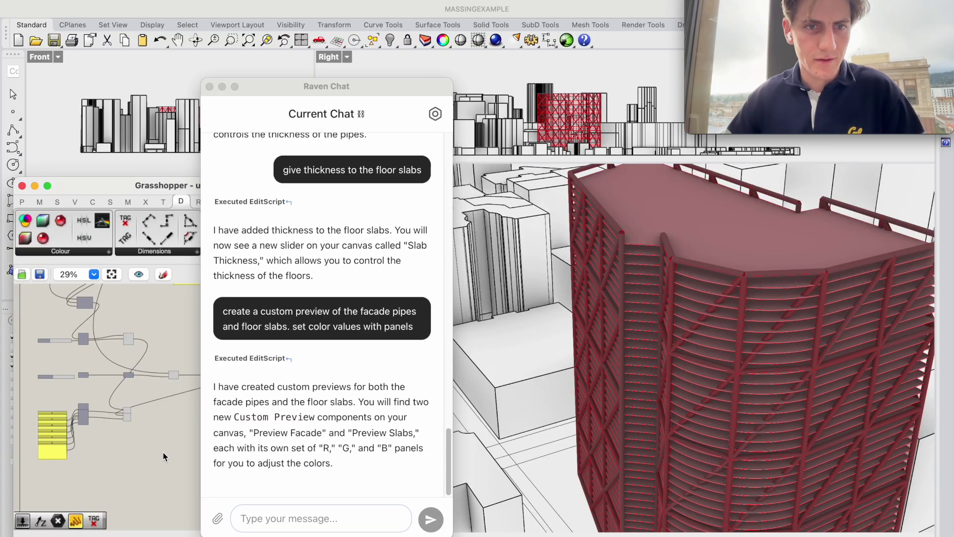
scroll(140, 439, "down", 2)
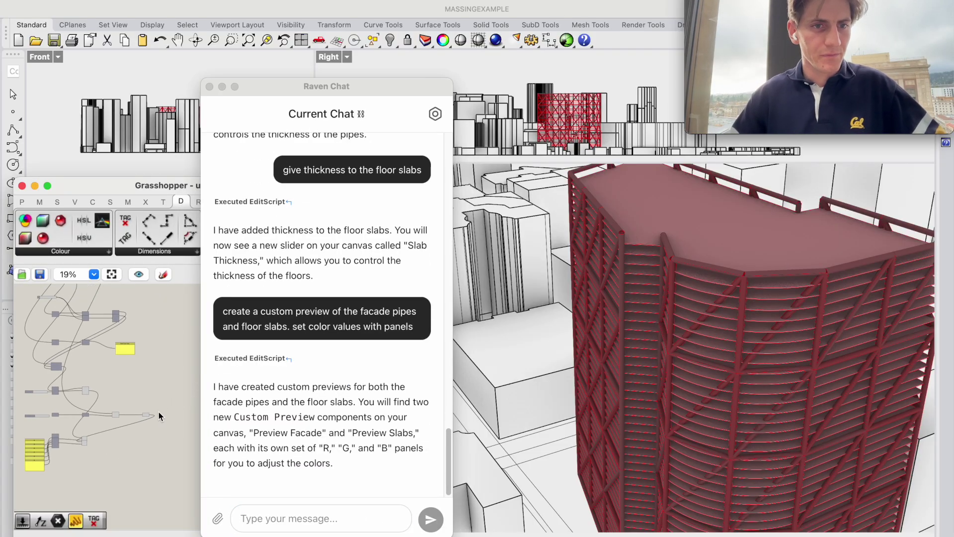
left_click_drag(174, 345, 31, 433)
right_click(142, 392)
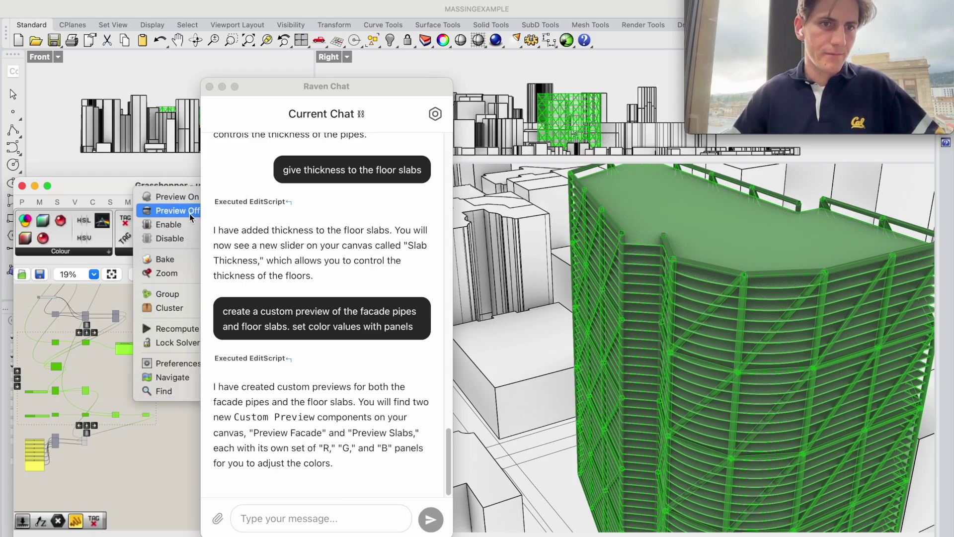
left_click(190, 211)
left_click(135, 372)
Step: Inspect the R, G and B colour panels in the definition and the custom preview of the tower
left_click(53, 436)
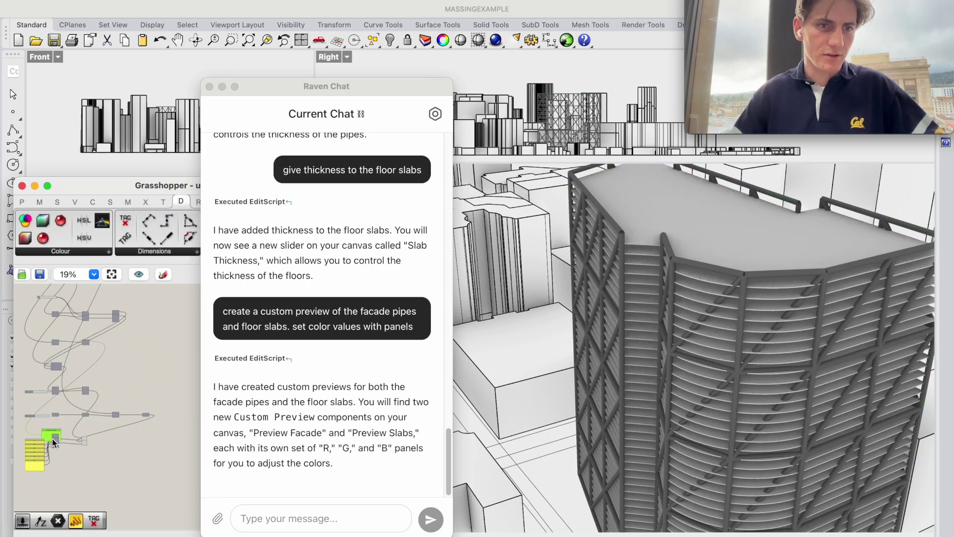
scroll(53, 439, "up", 8)
right_click_drag(46, 427, 106, 341)
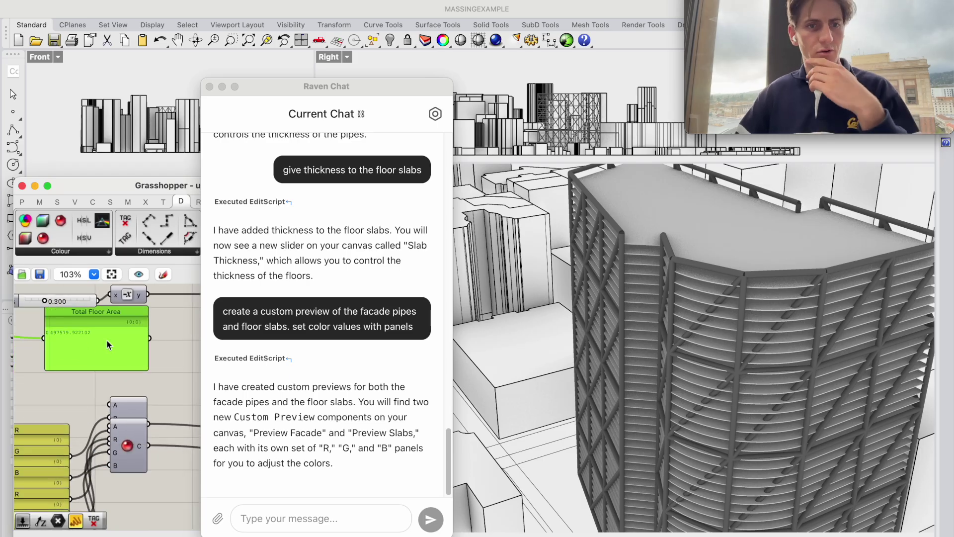
right_click_drag(541, 374, 371, 490)
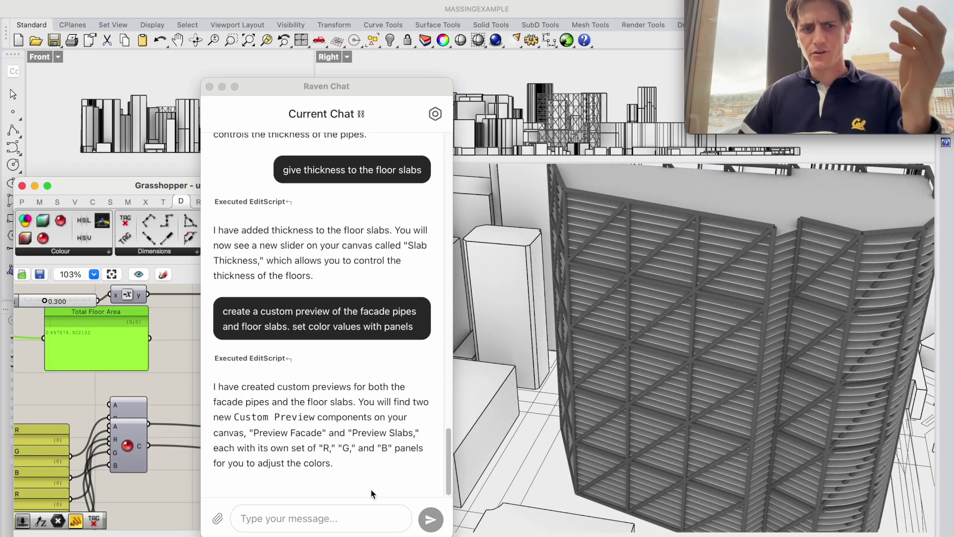
Step: Ask Raven in the chat to "make it more colorful and playful"
left_click(322, 520)
type("make it")
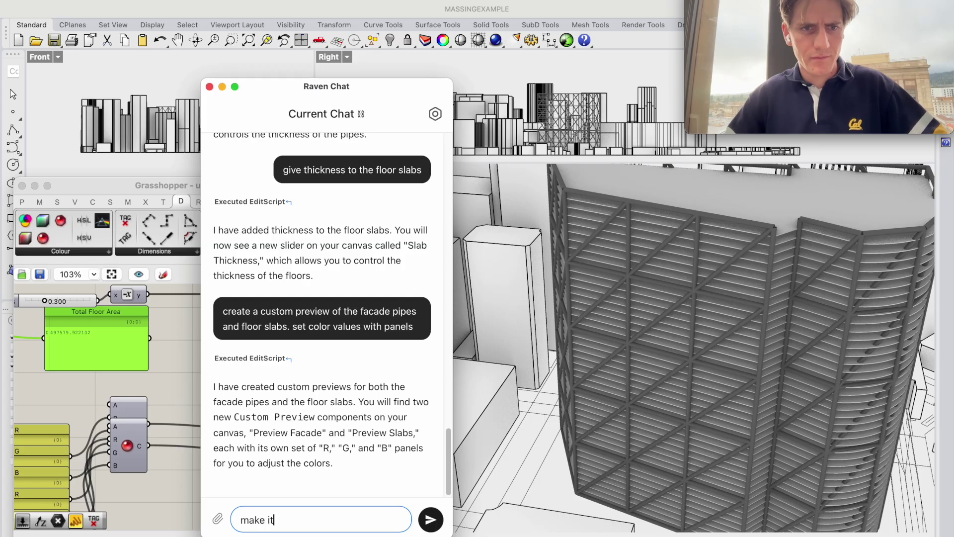
type(" more col")
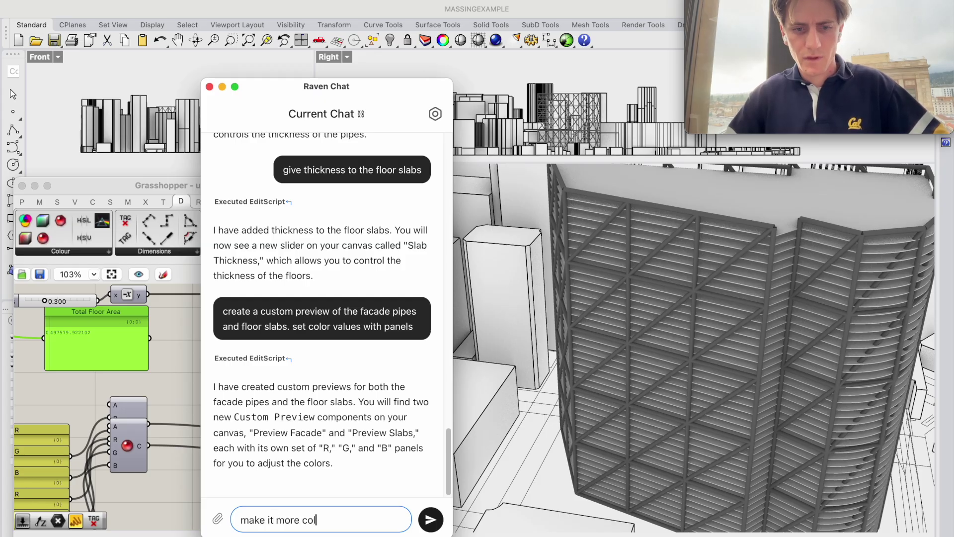
type("orful and playf")
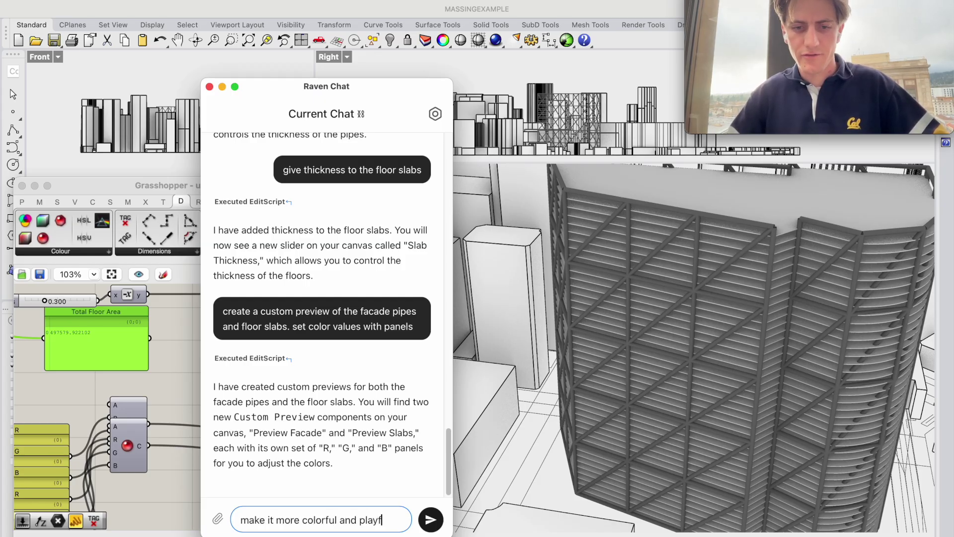
type("ul")
key("Return")
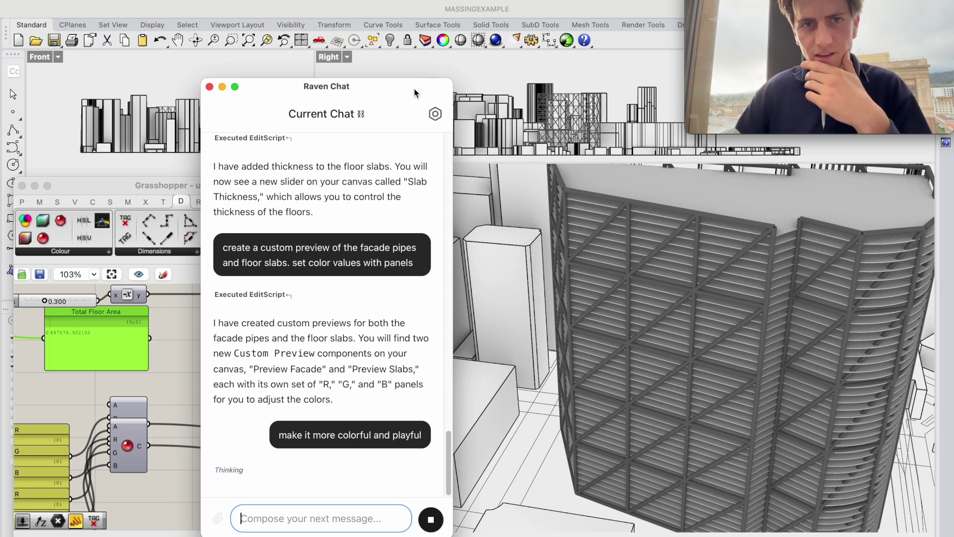
Step: Examine the whole tower among the surrounding city buildings in the perspective view
left_click_drag(414, 90, 291, 108)
left_click(569, 345)
scroll(571, 350, "down", 6)
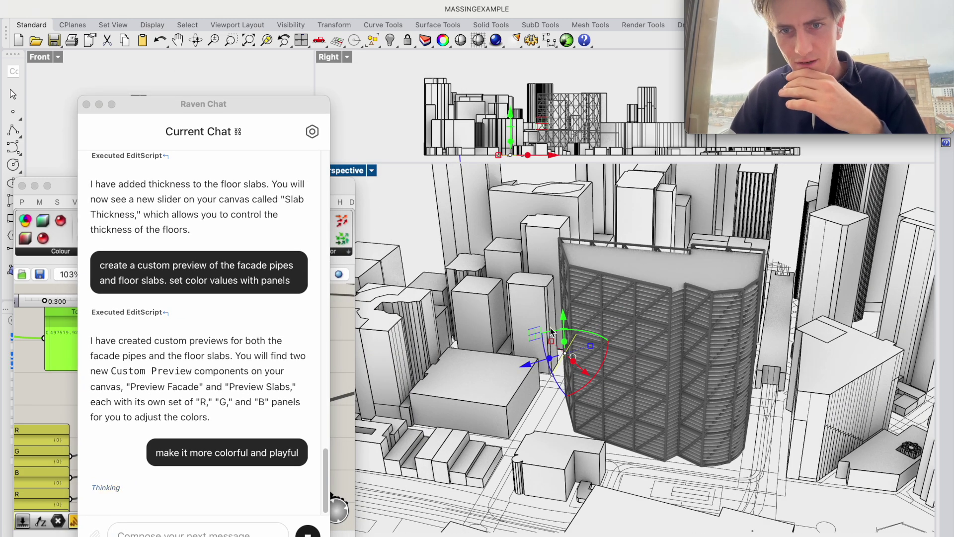
left_click(421, 214)
scroll(418, 236, "up", 3)
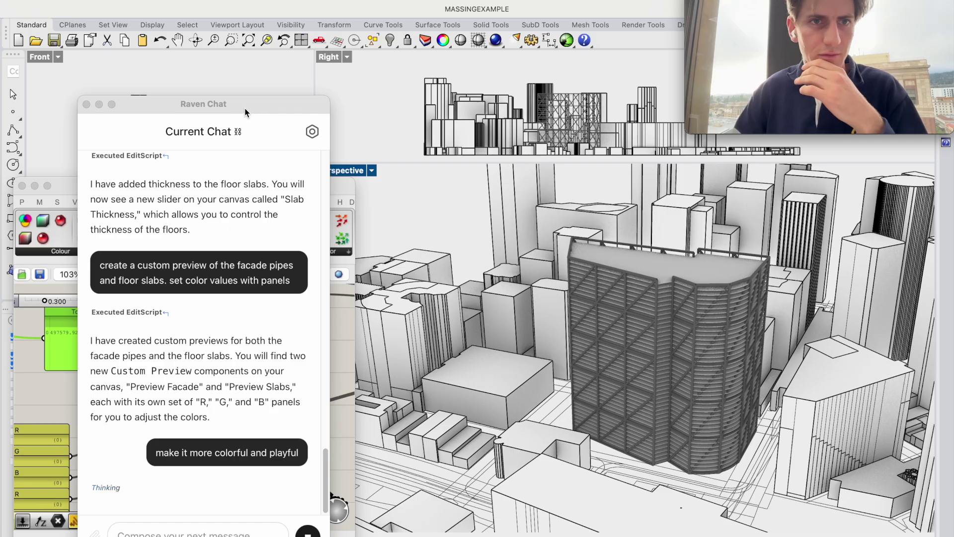
Step: Locate the Slab Thickness slider in the definition and raise it to 0.718
left_click_drag(245, 111, 474, 145)
scroll(178, 462, "up", 5)
scroll(229, 381, "right", 6)
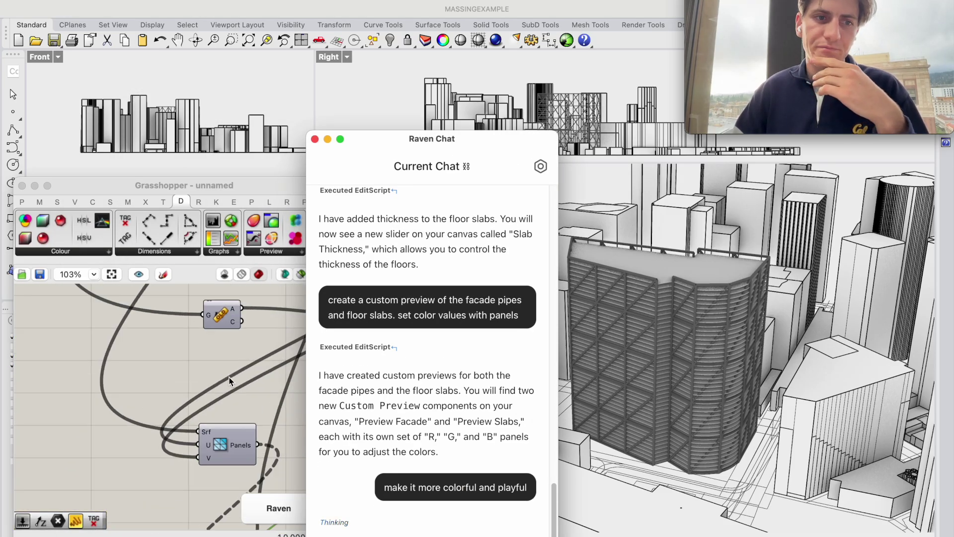
scroll(229, 381, "left", 4)
scroll(229, 381, "down", 1)
scroll(230, 381, "left", 5)
scroll(229, 382, "down", 2)
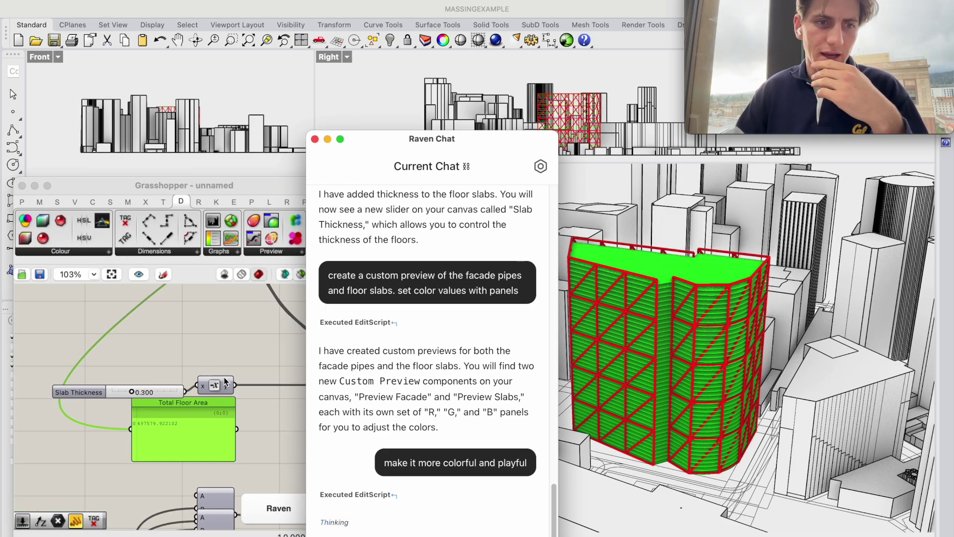
left_click(185, 355)
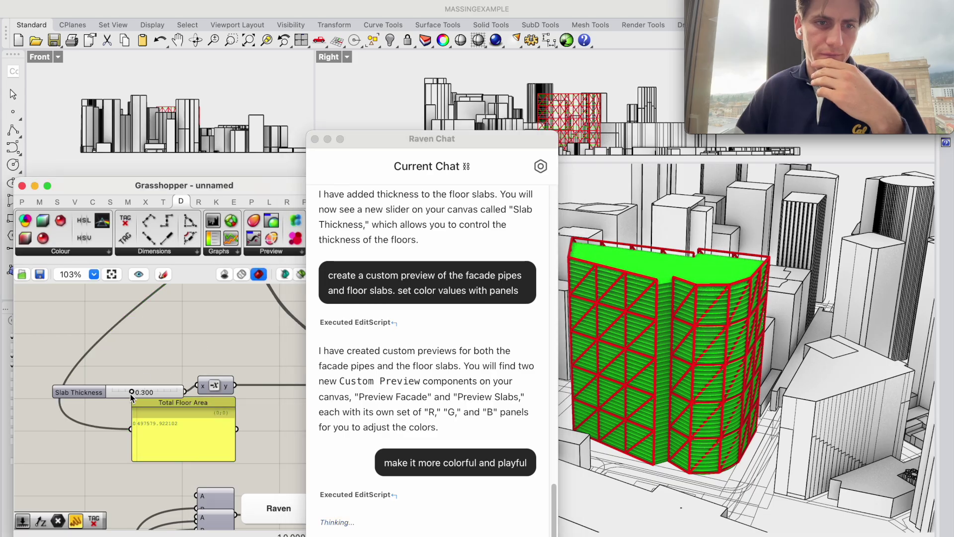
left_click_drag(132, 392, 159, 392)
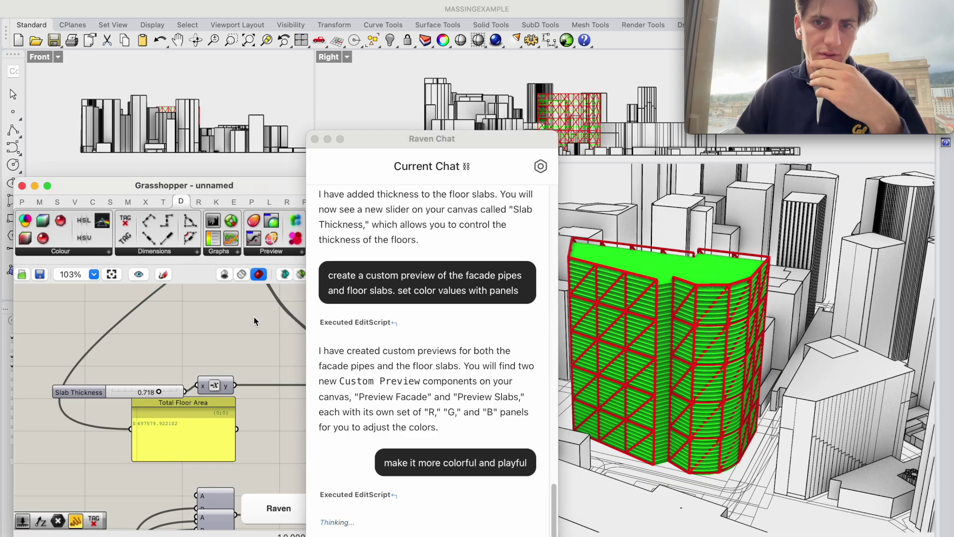
Step: Find the B slider feeding the facade subdivision and set it to 15
scroll(254, 317, "down", 3)
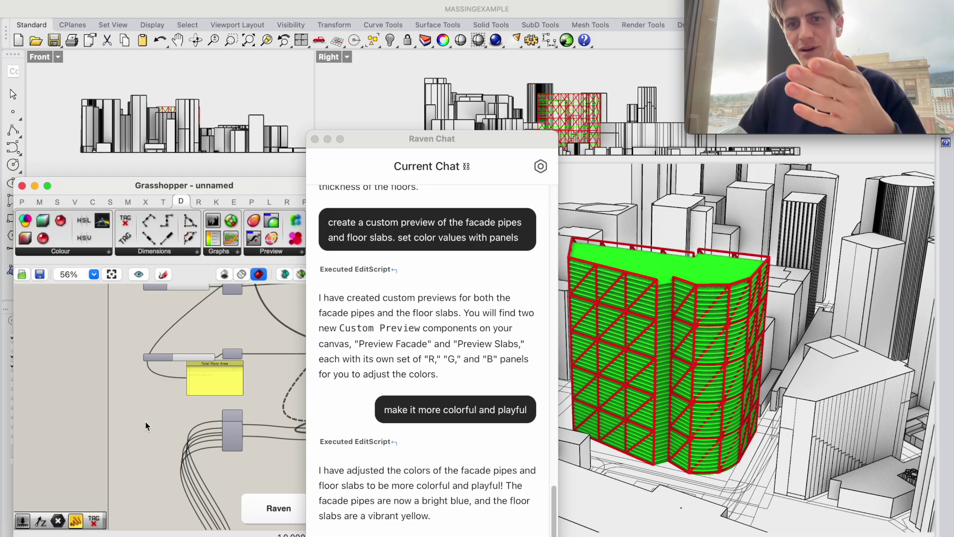
scroll(146, 426, "right", 5)
scroll(146, 426, "up", 3)
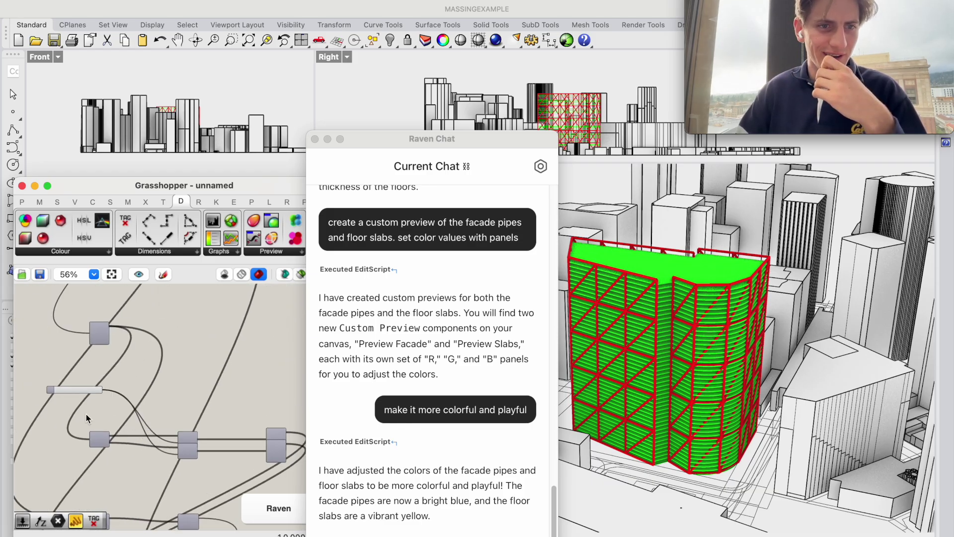
scroll(86, 418, "down", 2)
scroll(94, 392, "up", 6)
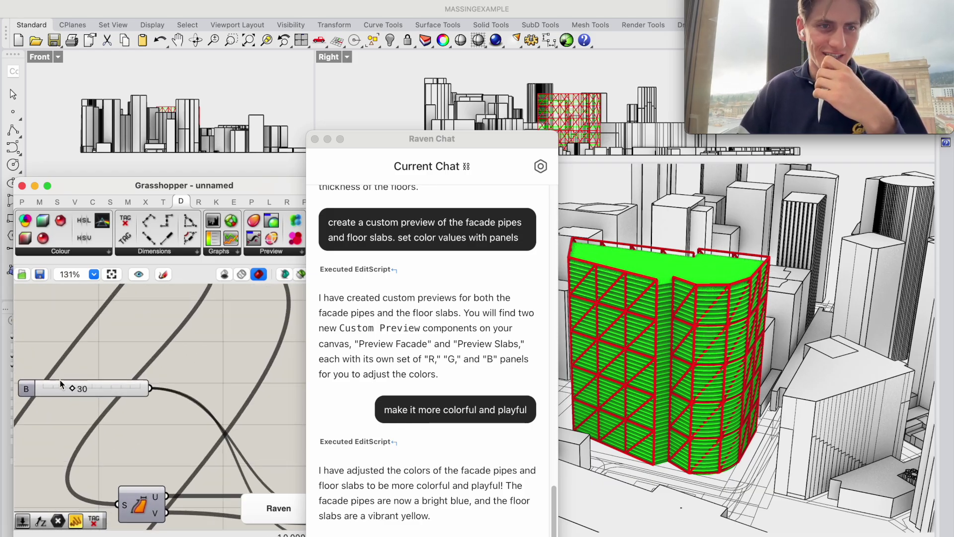
double_click(96, 392)
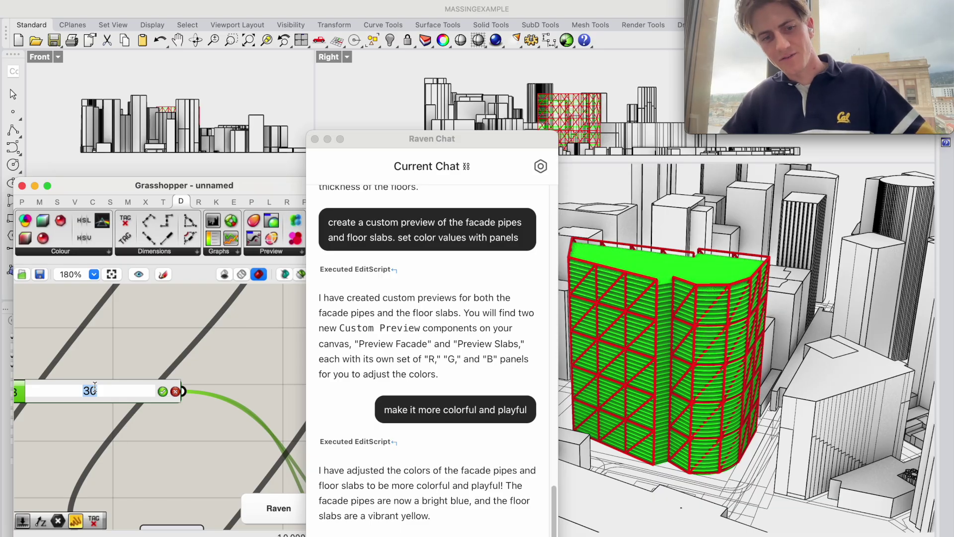
type("15")
key("Return")
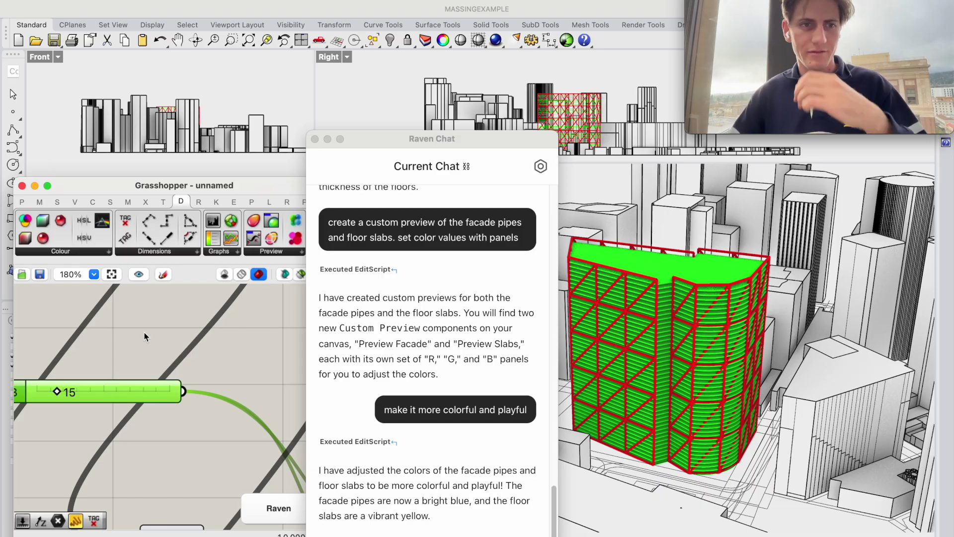
left_click(144, 336)
Step: View the tower's subdivided facade from another angle and from farther away in the perspective view
right_click_drag(844, 377, 714, 360)
left_click(714, 360)
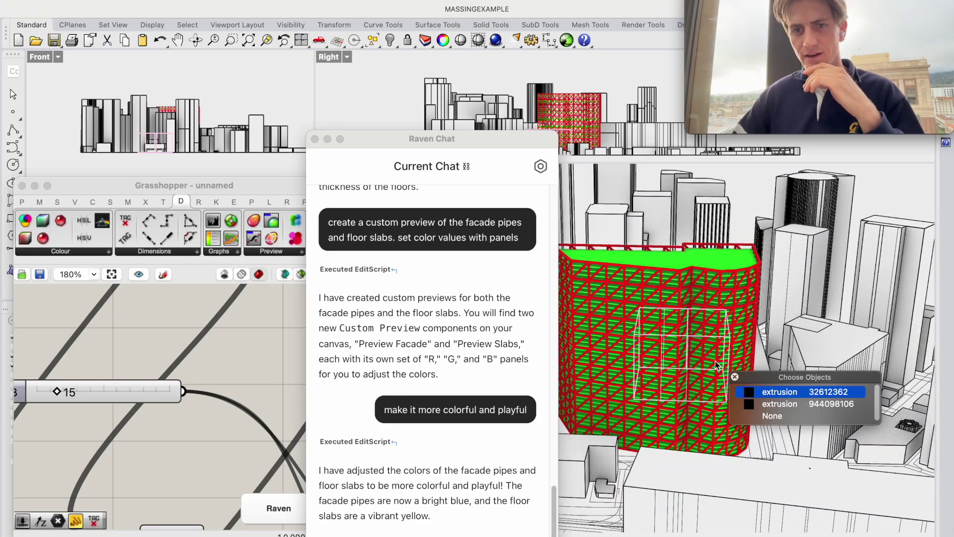
scroll(715, 360, "down", 5)
left_click(776, 215)
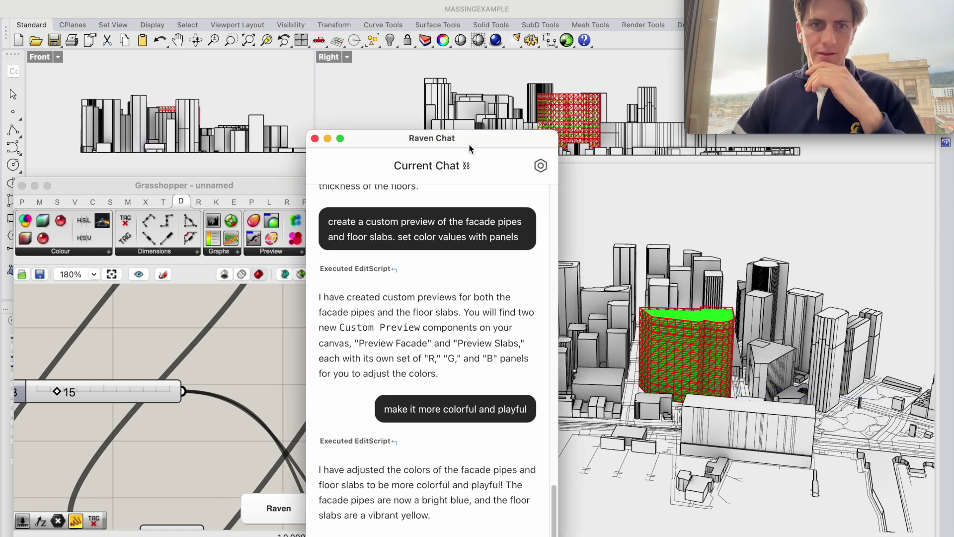
Step: Enable the Panels category of the LunchBox plugin in Raven's component settings and return to the chat
left_click_drag(383, 138, 381, 69)
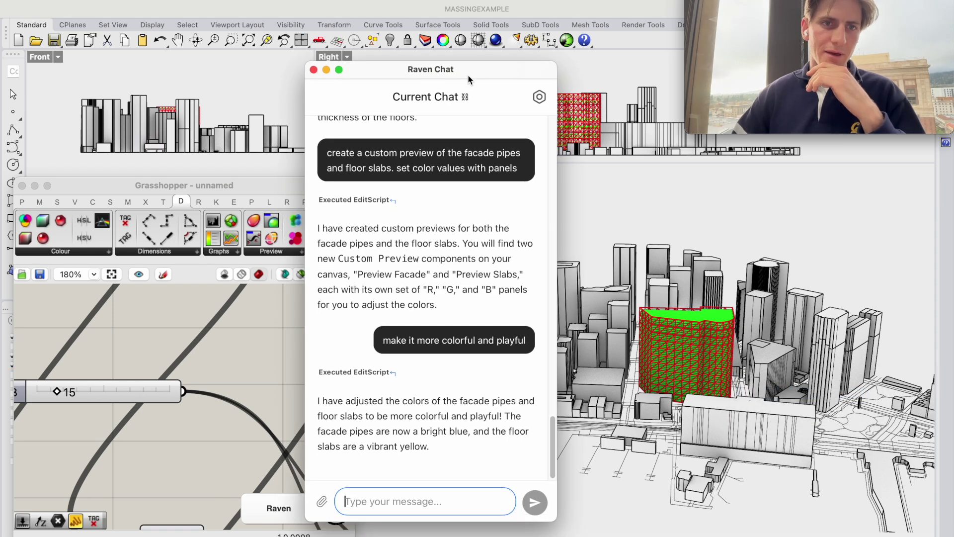
left_click(541, 98)
left_click(324, 203)
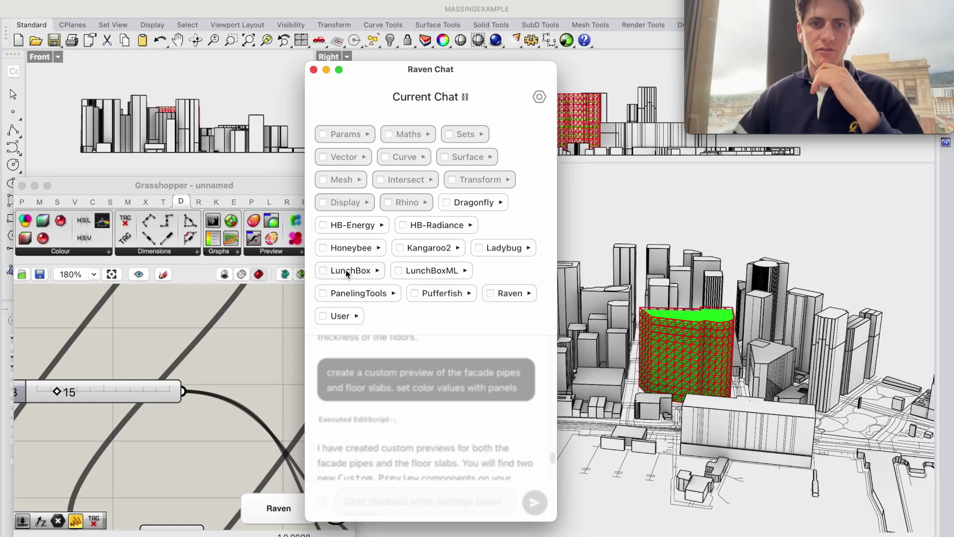
left_click(378, 272)
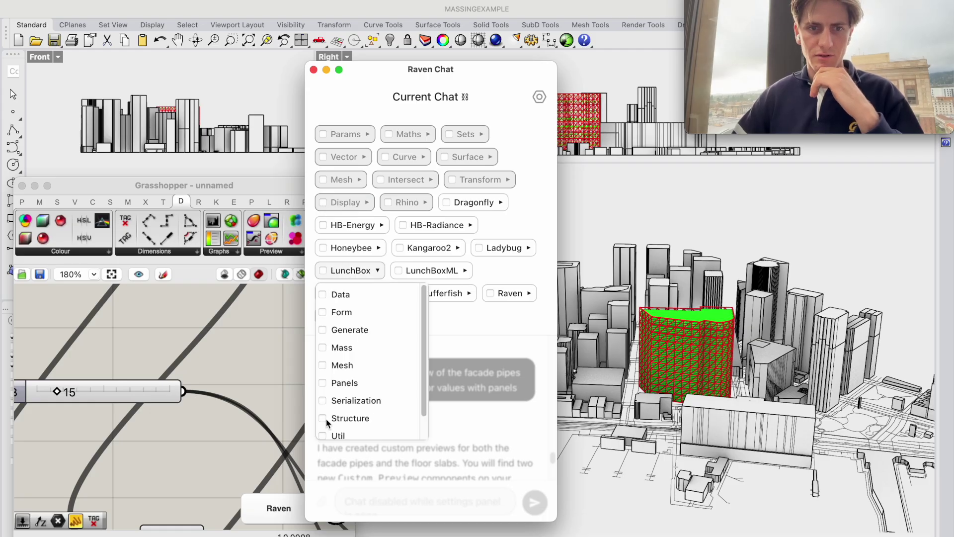
left_click(324, 384)
left_click(365, 270)
left_click(539, 97)
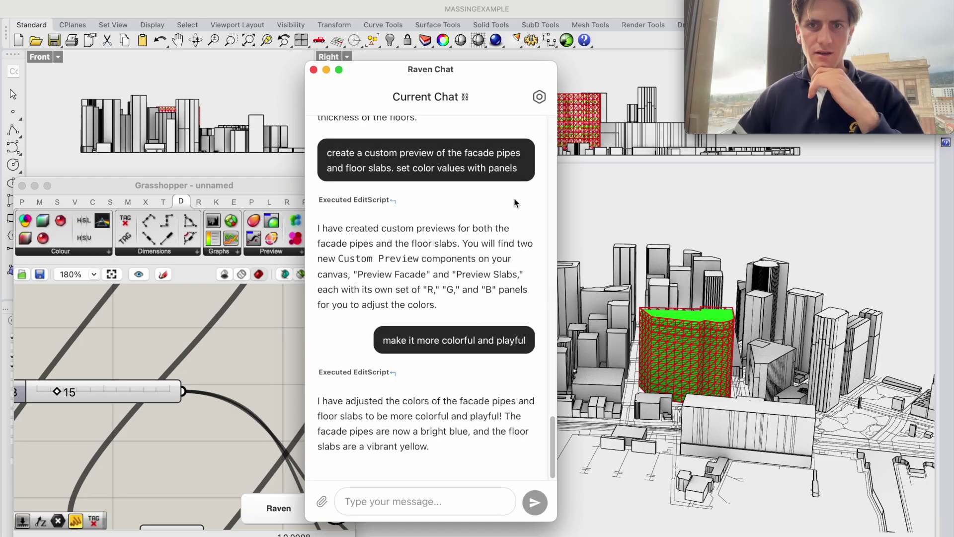
Step: Ask Raven to switch the facade back to diamonds and make the preview color dark blue
left_click(423, 501)
type("s")
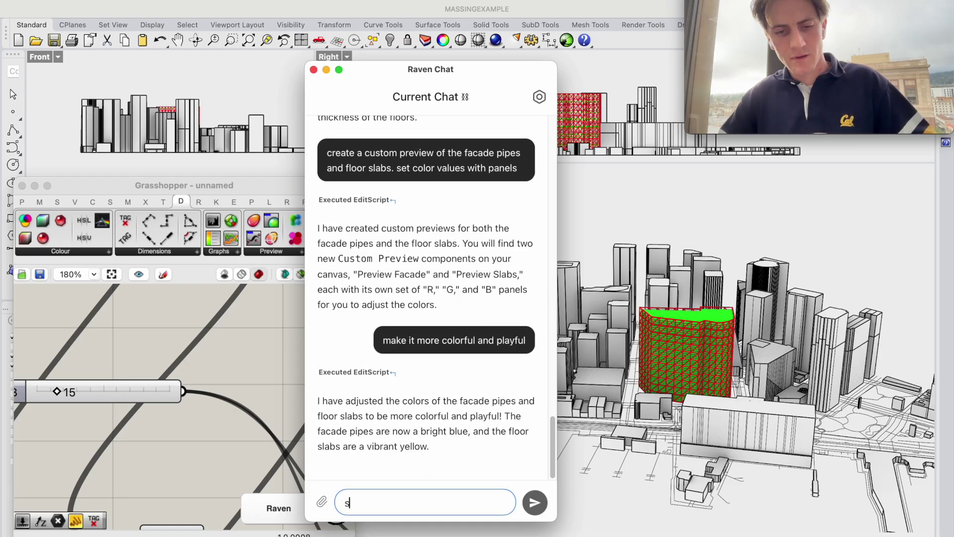
type("withc the fac")
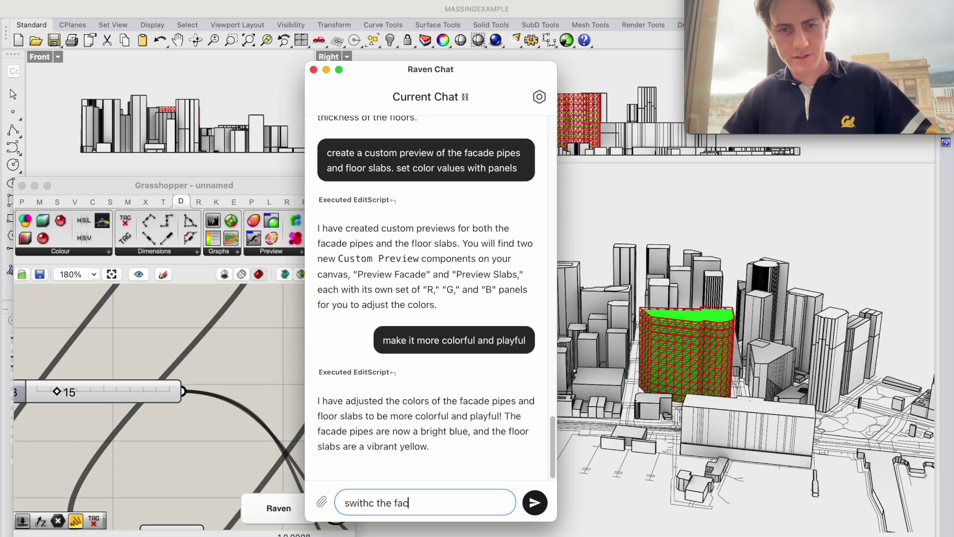
type("ade back to d")
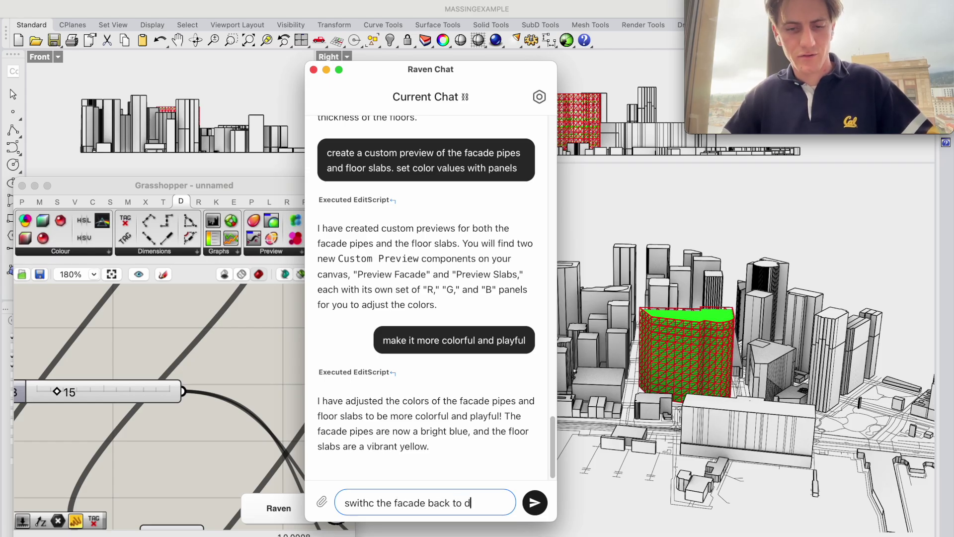
type("iamonds")
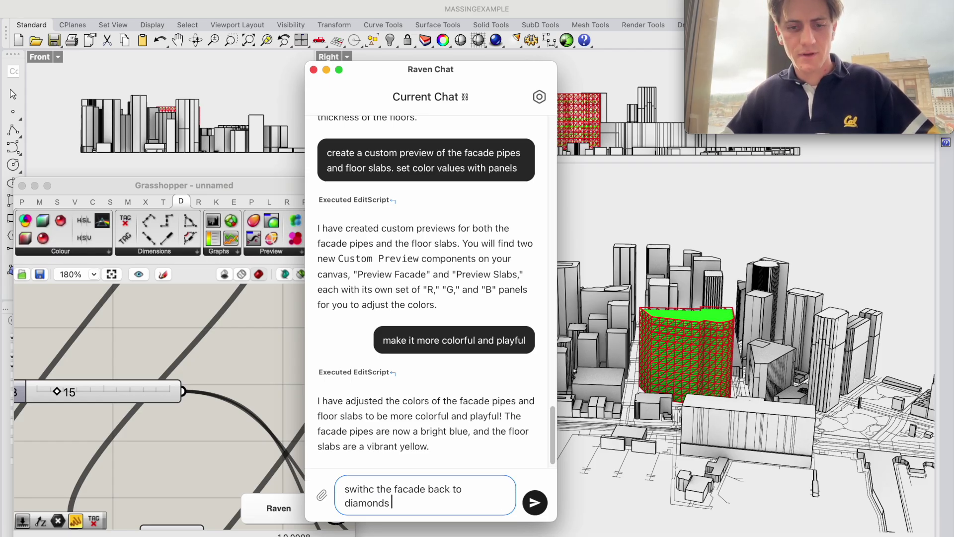
type(" and make the ")
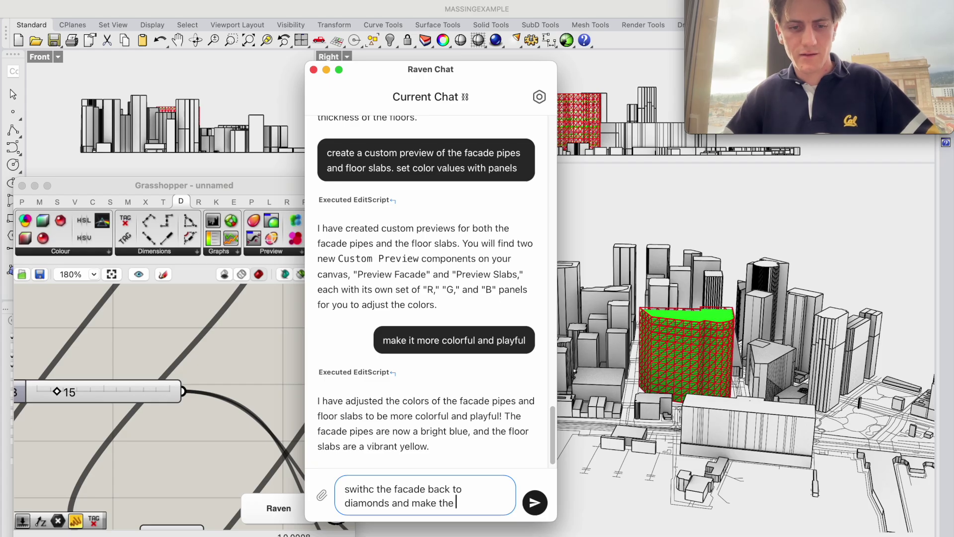
type("preview color")
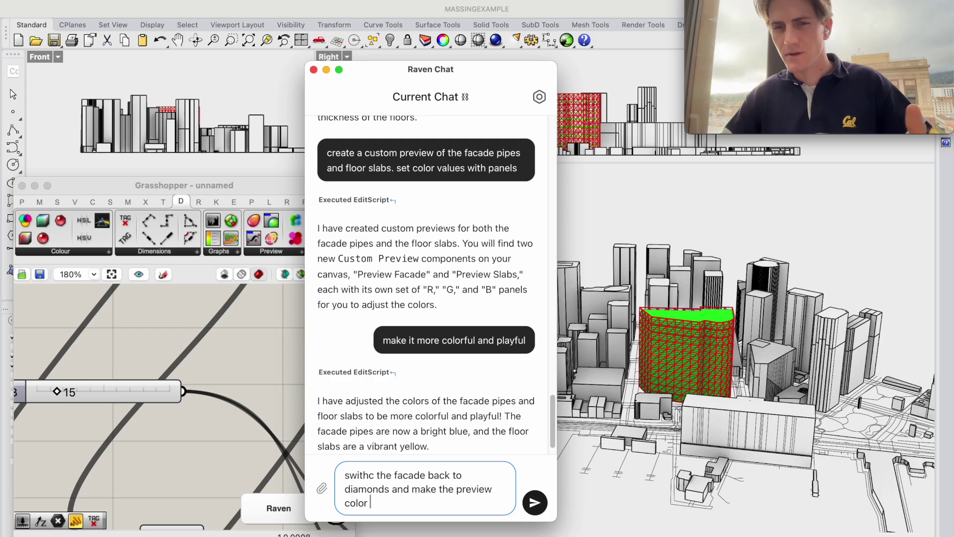
type("dark blu")
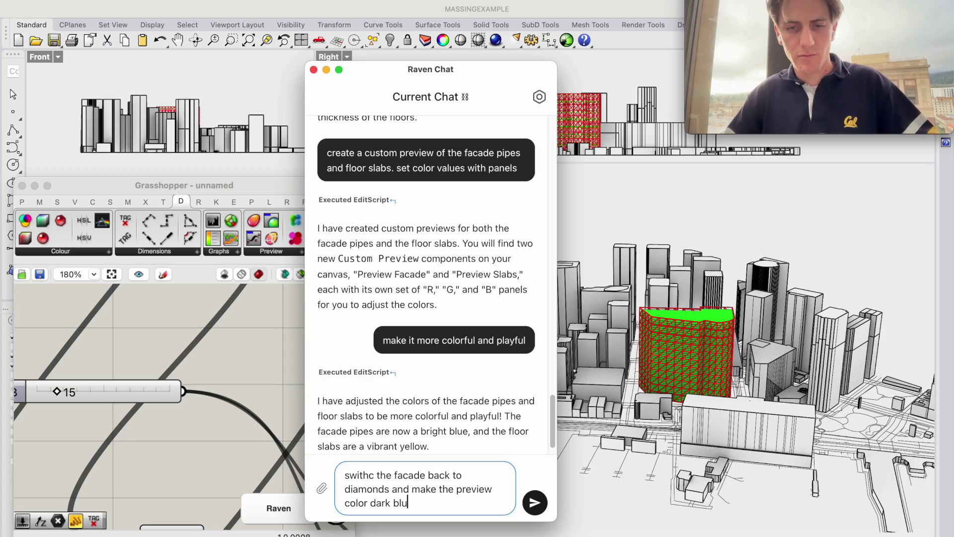
type("e")
key("Return")
Step: Set the B slider to 3 to make the tower's diamond facade panels smaller
left_click_drag(500, 80, 444, 54)
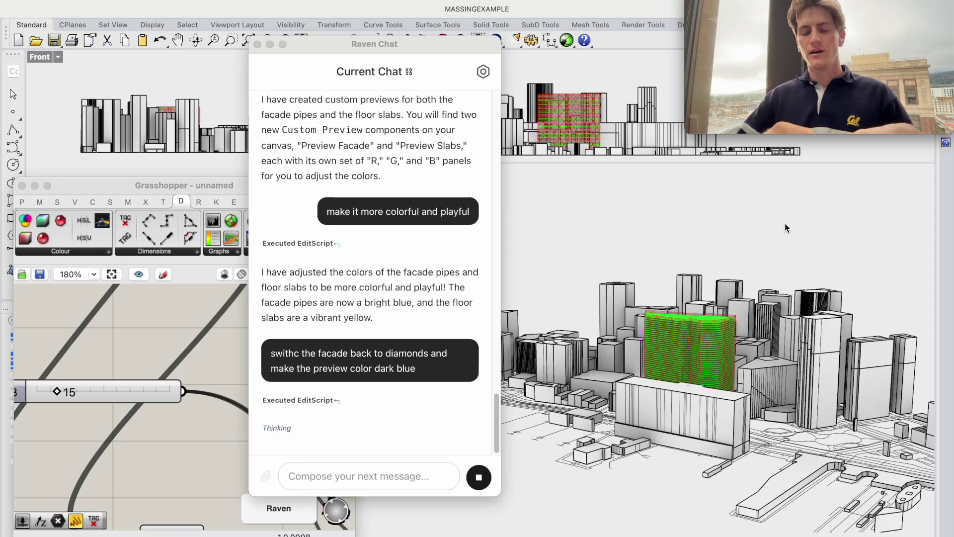
scroll(713, 379, "up", 10)
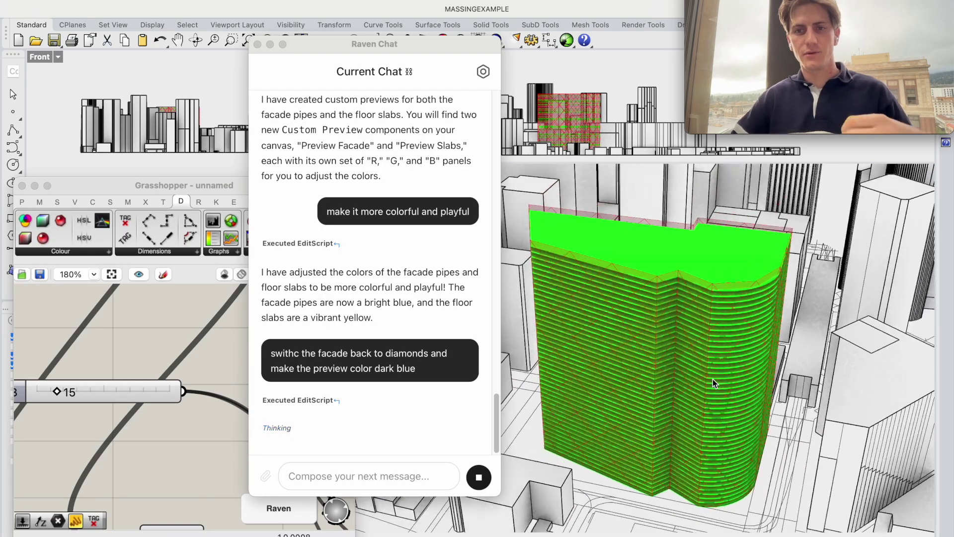
left_click(124, 476)
scroll(124, 475, "down", 4)
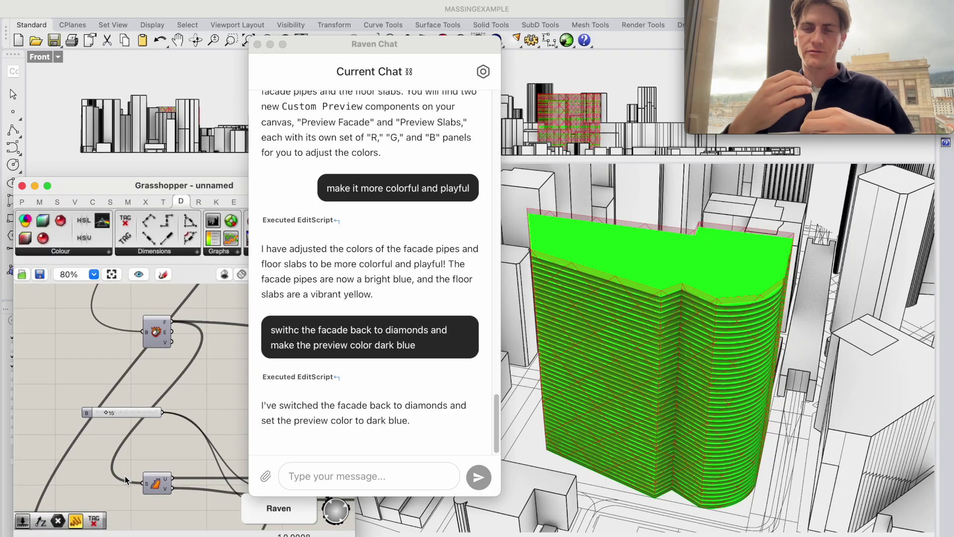
scroll(124, 475, "down", 5)
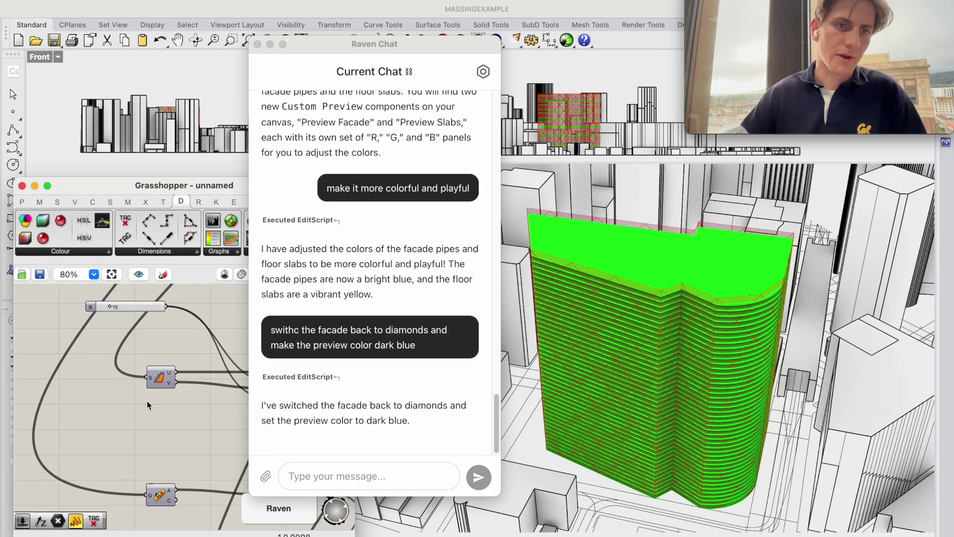
scroll(147, 405, "up", 5)
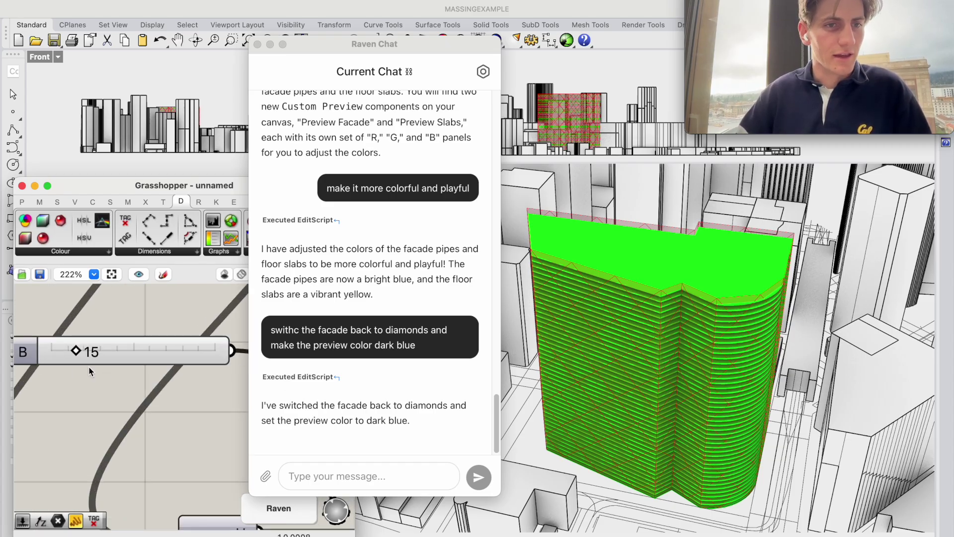
left_click_drag(75, 356, 55, 356)
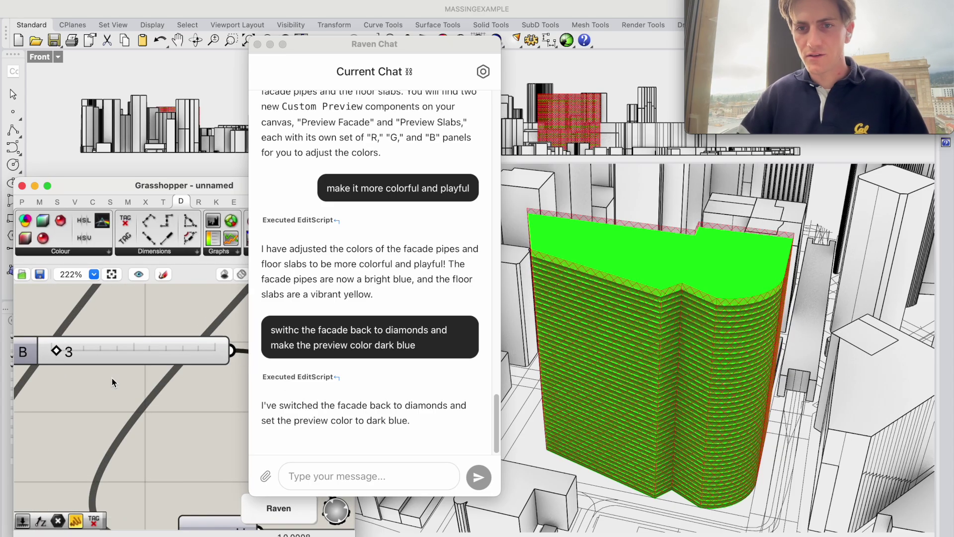
Step: Look through the components below the B slider, including the area component and the orange warning components
scroll(133, 441, "down", 5)
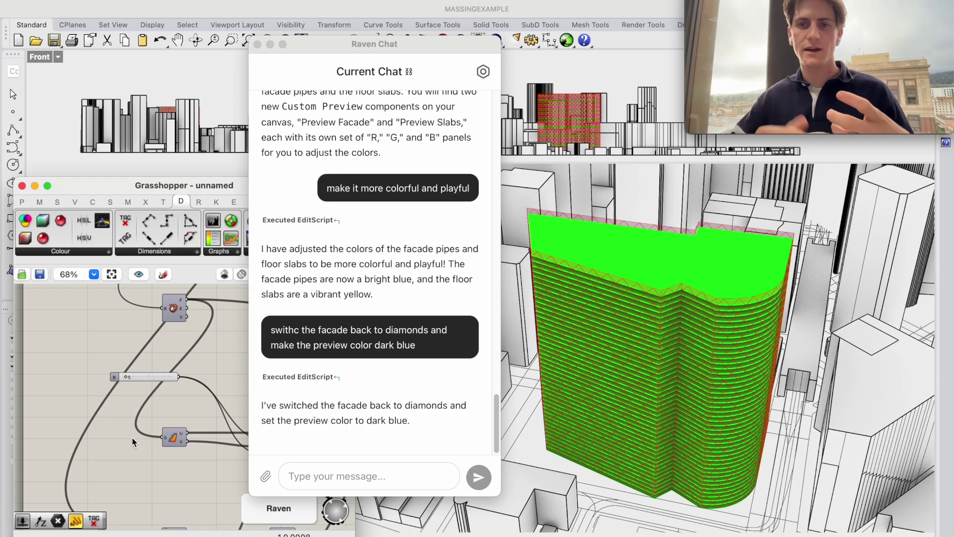
scroll(133, 426, "down", 7)
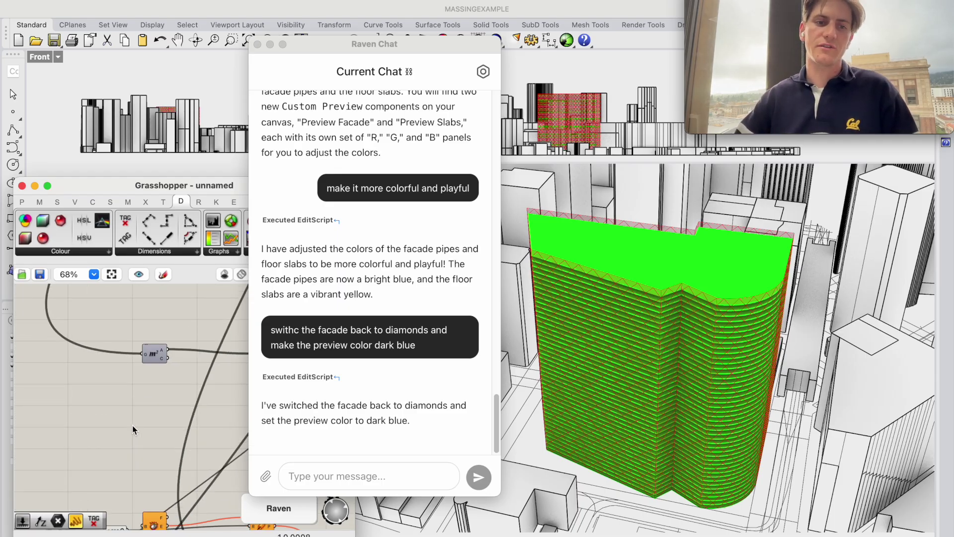
scroll(133, 425, "up", 5)
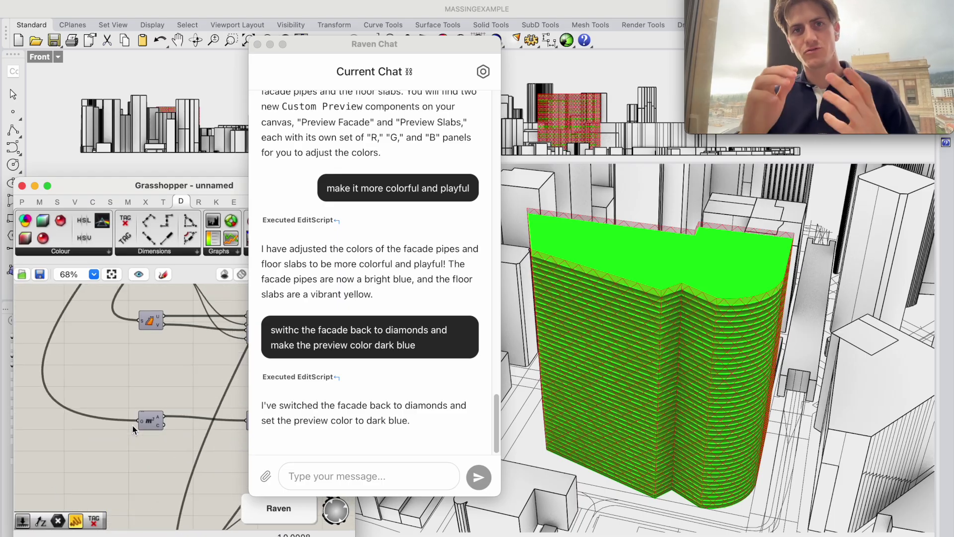